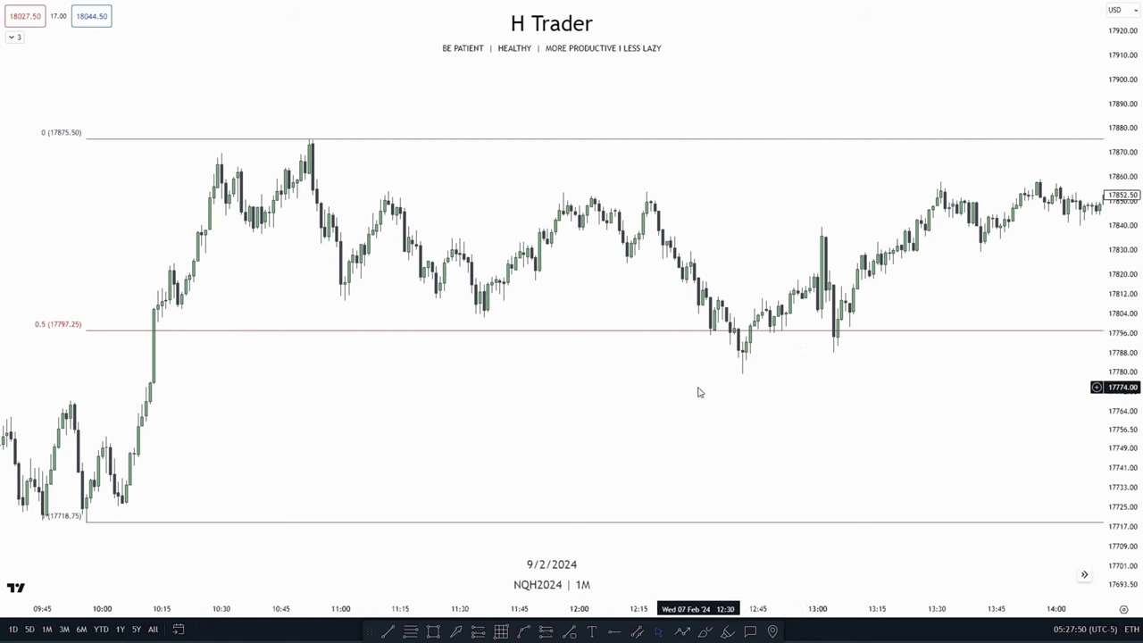
# Draw a rectangle over the 10:12 price gap from 17776.00 to 17800.50 and extend it to about 13:40
pyautogui.moveTo(476, 422); pyautogui.dragTo(530, 414)
pyautogui.moveTo(1139, 391); pyautogui.dragTo(1142, 388)
pyautogui.hscroll(2, 524, 462)
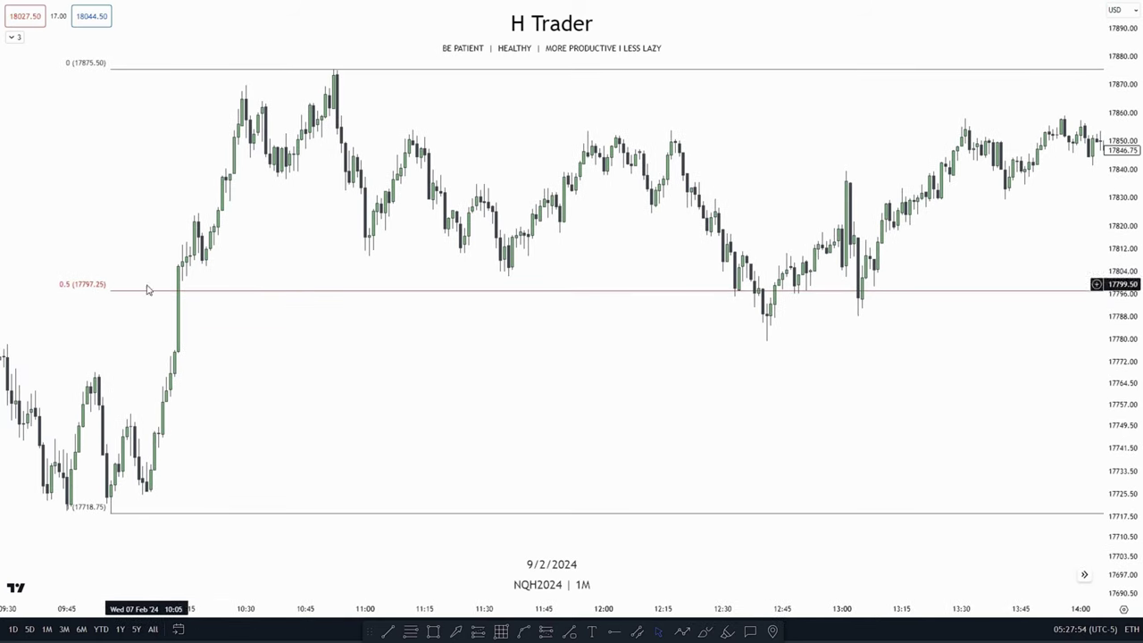
pyautogui.hscroll(2, 556, 398)
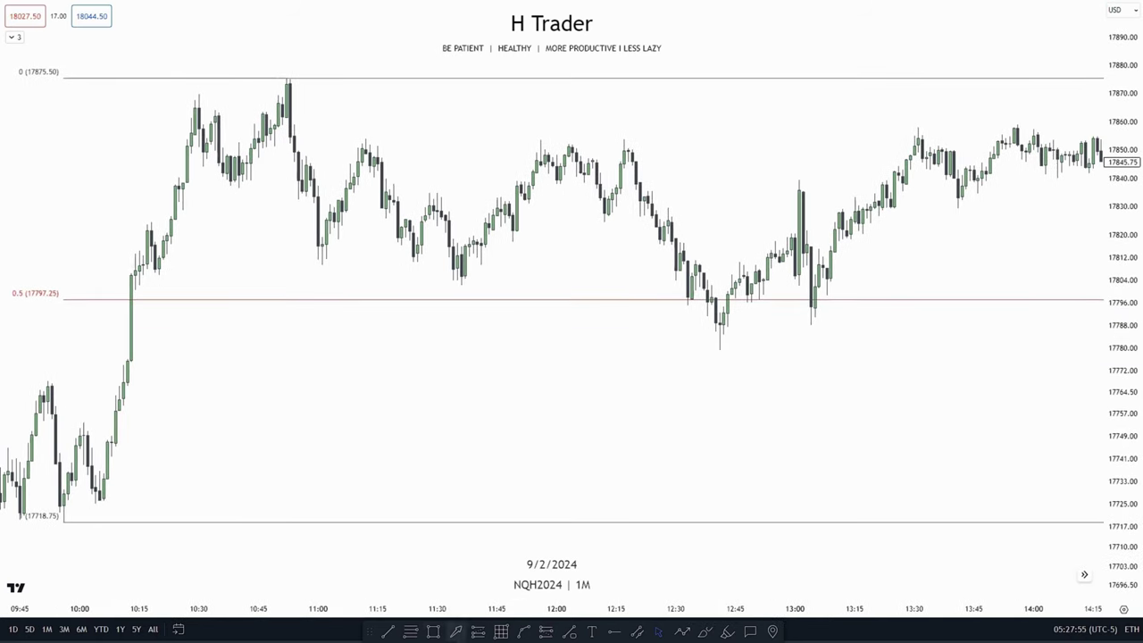
pyautogui.click(432, 632)
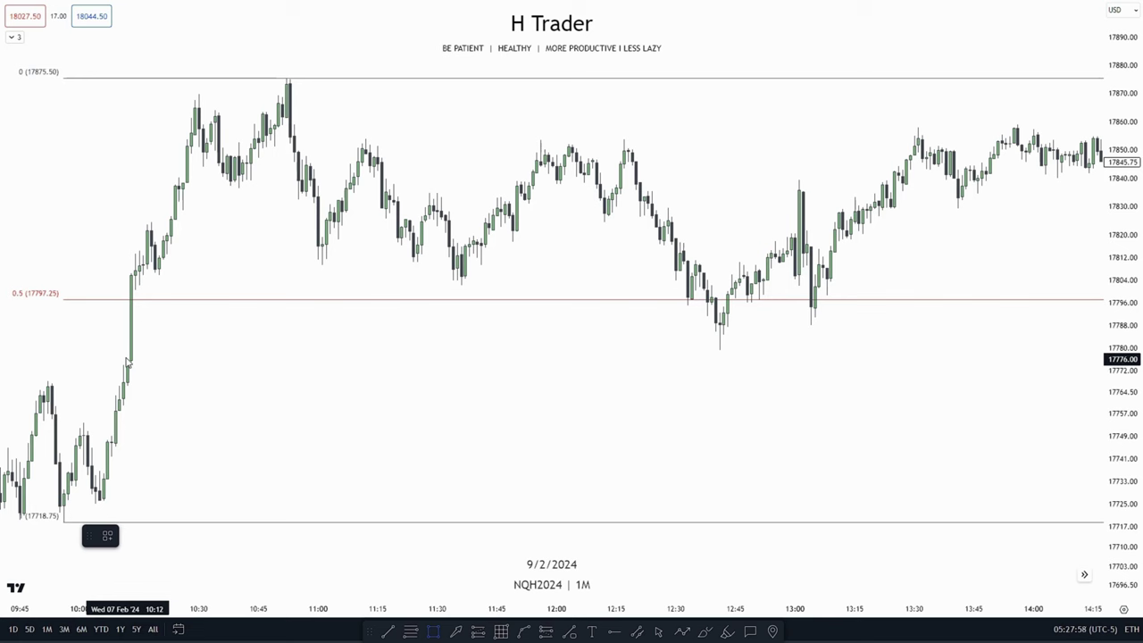
pyautogui.moveTo(128, 360); pyautogui.dragTo(133, 296)
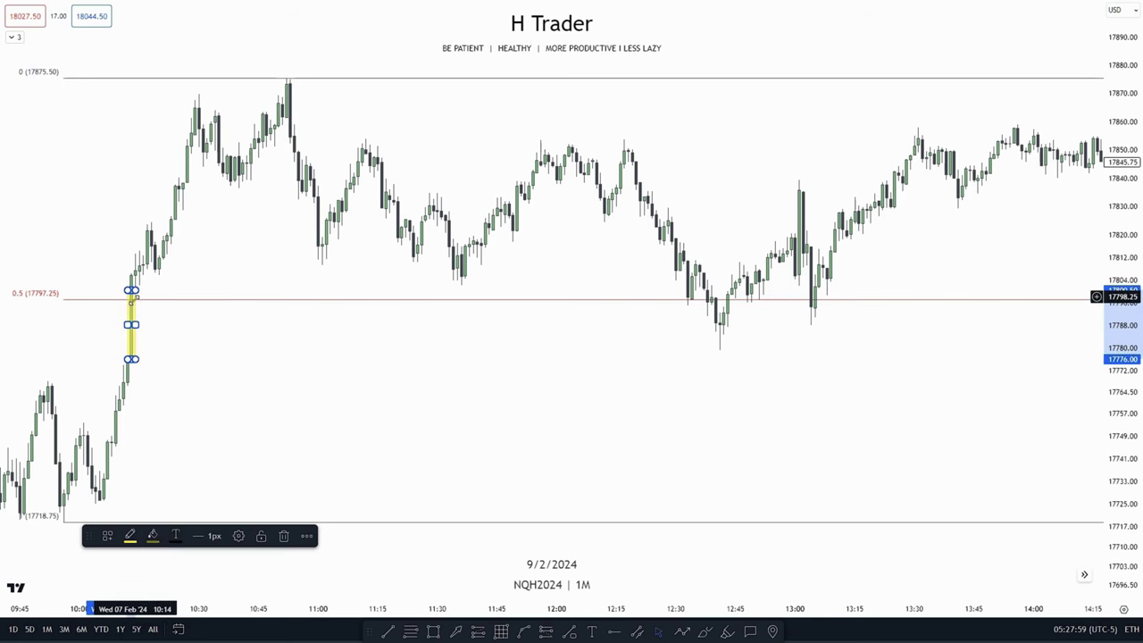
pyautogui.moveTo(131, 357); pyautogui.dragTo(957, 359)
pyautogui.click(880, 403)
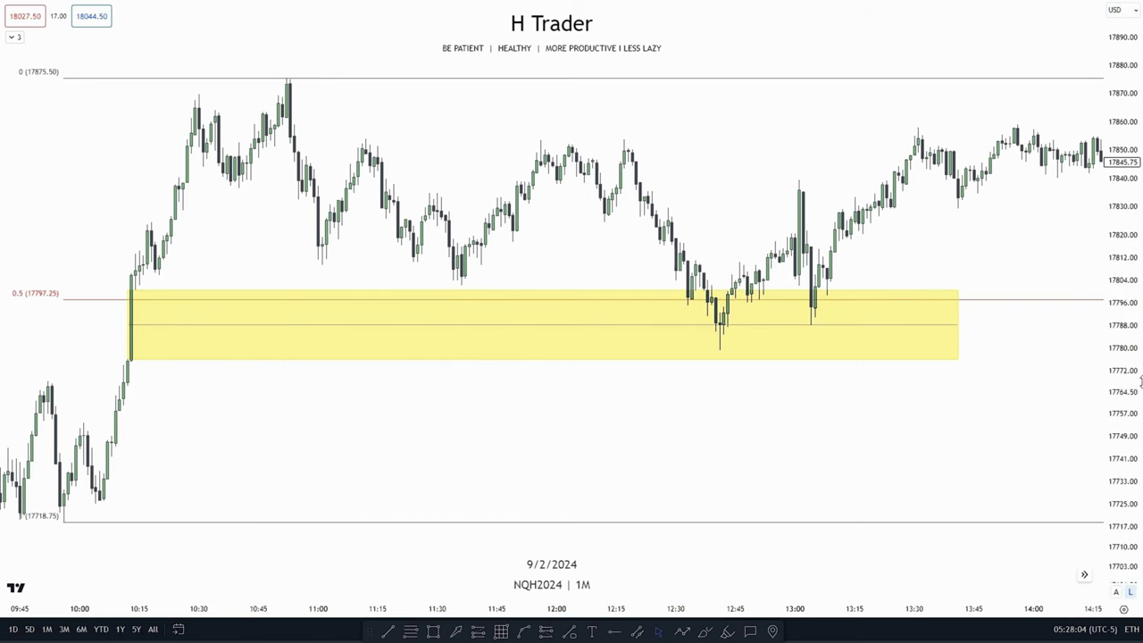
# Delete the yellow rectangle marking the price gap after examining where the 12:41 low trades into it
pyautogui.moveTo(1130, 379); pyautogui.dragTo(1136, 99)
pyautogui.scroll(4, 735, 411)
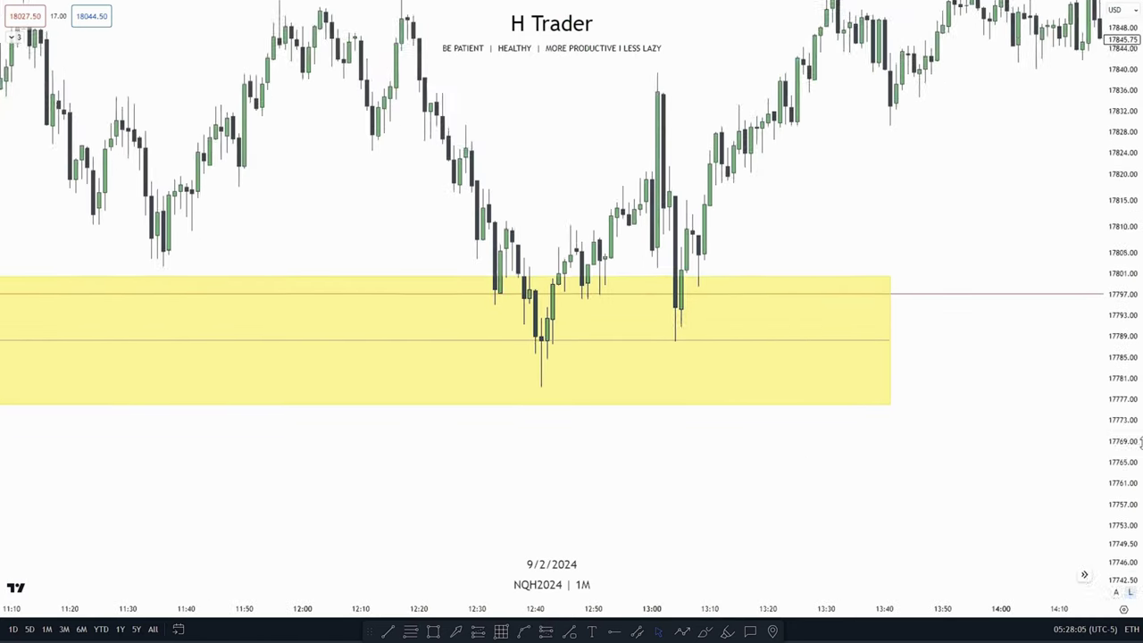
pyautogui.moveTo(1127, 357); pyautogui.dragTo(1127, 183)
pyautogui.moveTo(698, 494); pyautogui.dragTo(816, 453)
pyautogui.scroll(2, 817, 452)
pyautogui.moveTo(1125, 408); pyautogui.dragTo(1126, 375)
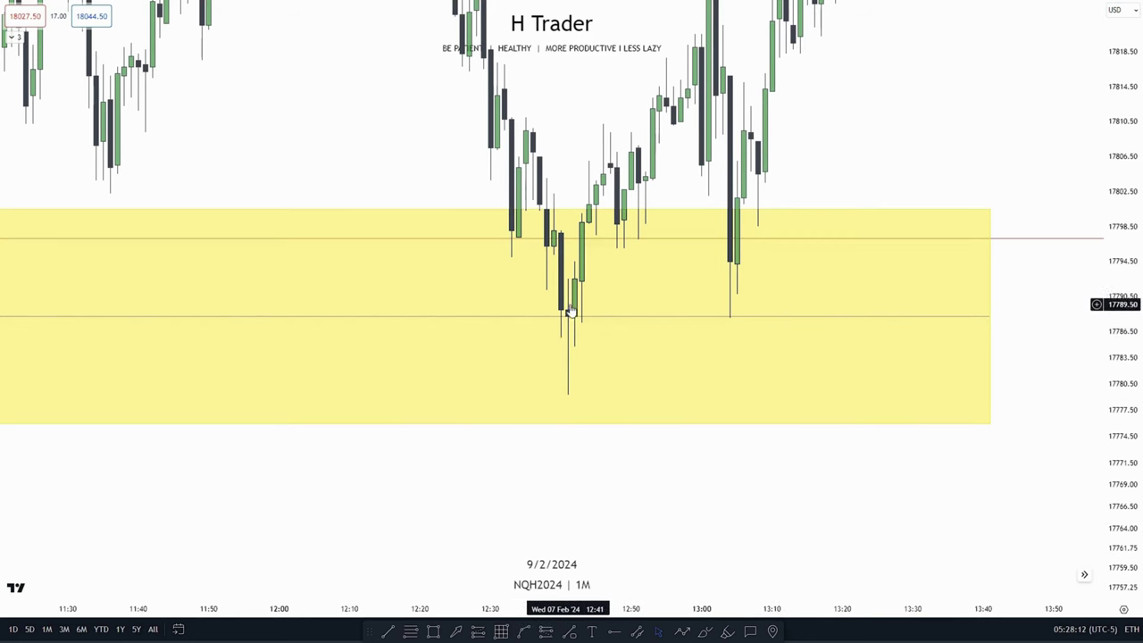
pyautogui.click(562, 209)
pyautogui.press('Delete')
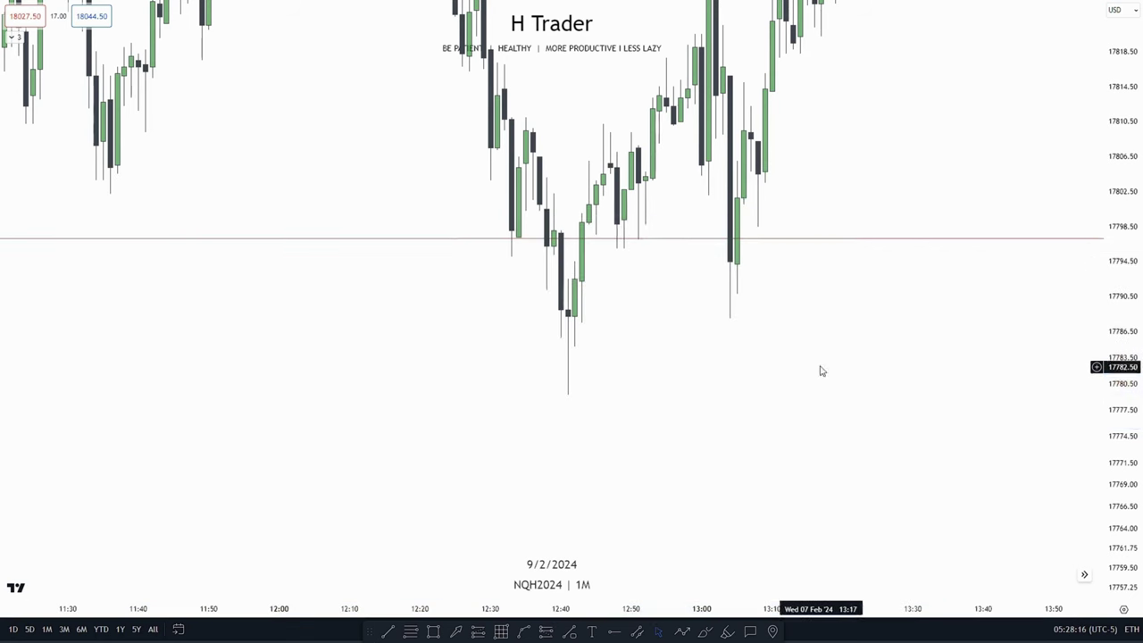
# Draw a horizontal trend line at 17797.75 from the open of the 12:40 candle to about 13:19
pyautogui.scroll(2, 878, 436)
pyautogui.moveTo(1122, 445); pyautogui.dragTo(1122, 407)
pyautogui.scroll(3, 1046, 416)
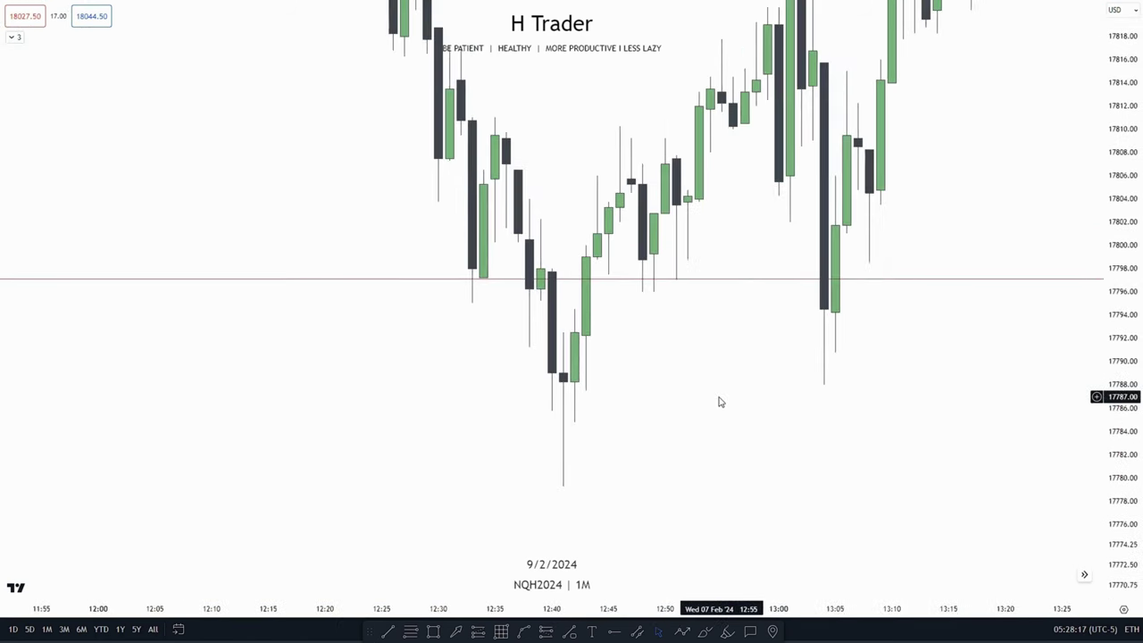
pyautogui.moveTo(659, 361); pyautogui.dragTo(621, 384)
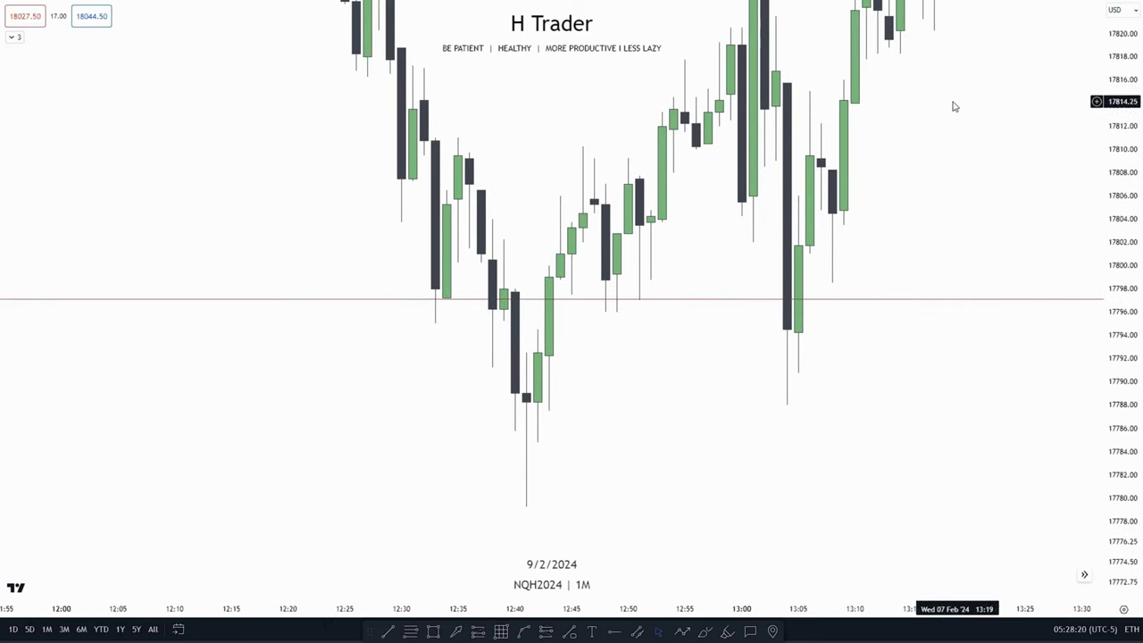
pyautogui.scroll(1, 432, 353)
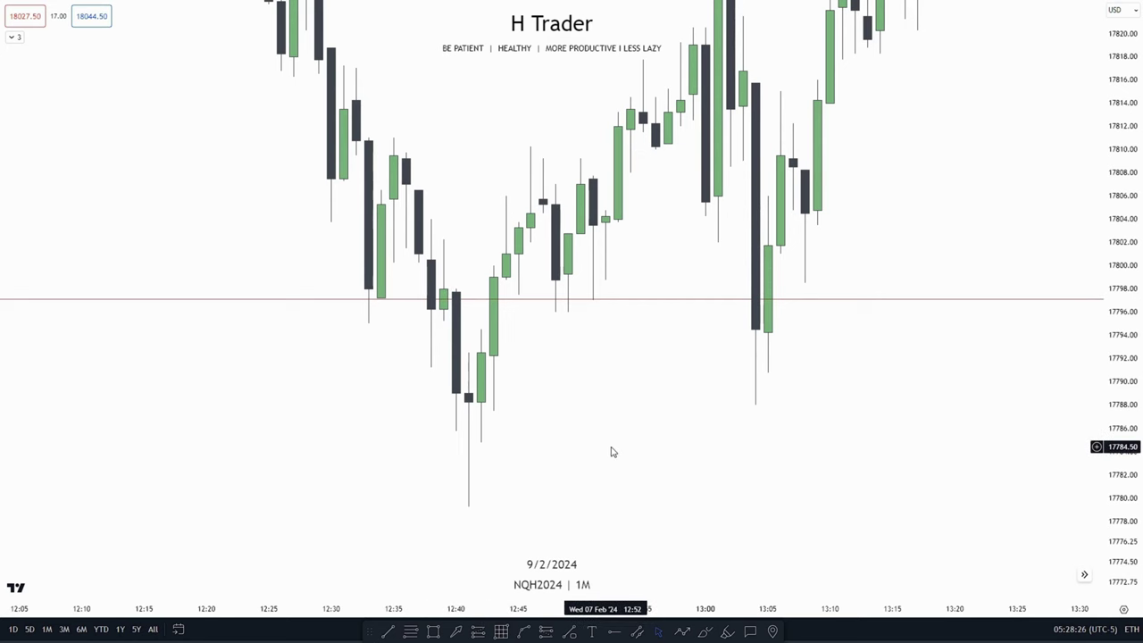
pyautogui.moveTo(610, 450); pyautogui.dragTo(591, 465)
pyautogui.click(392, 632)
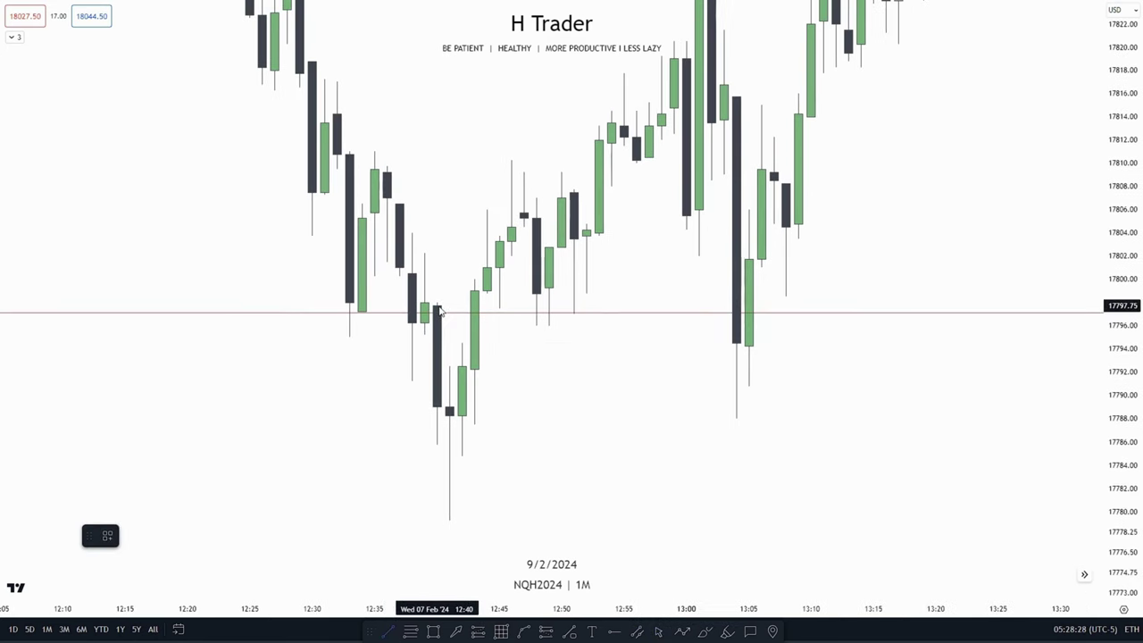
pyautogui.moveTo(438, 309); pyautogui.dragTo(923, 306)
pyautogui.click(612, 409)
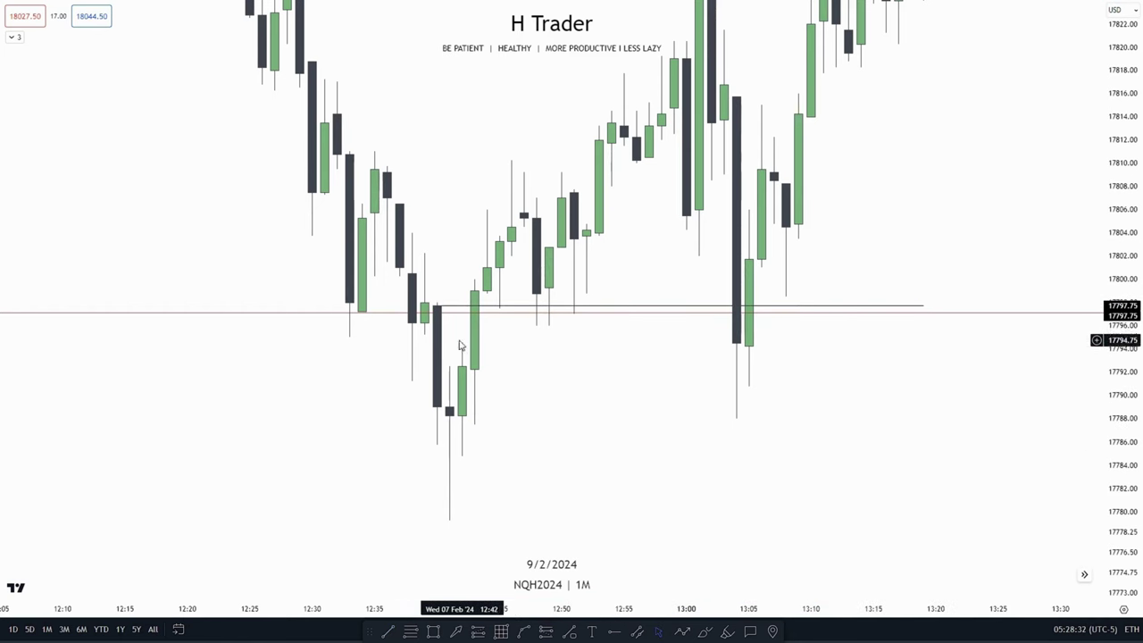
# Draw a rectangle over the small gap above the low, from 12:42 to 13:20 between 17794.50 and 17798.75
pyautogui.scroll(3, 625, 451)
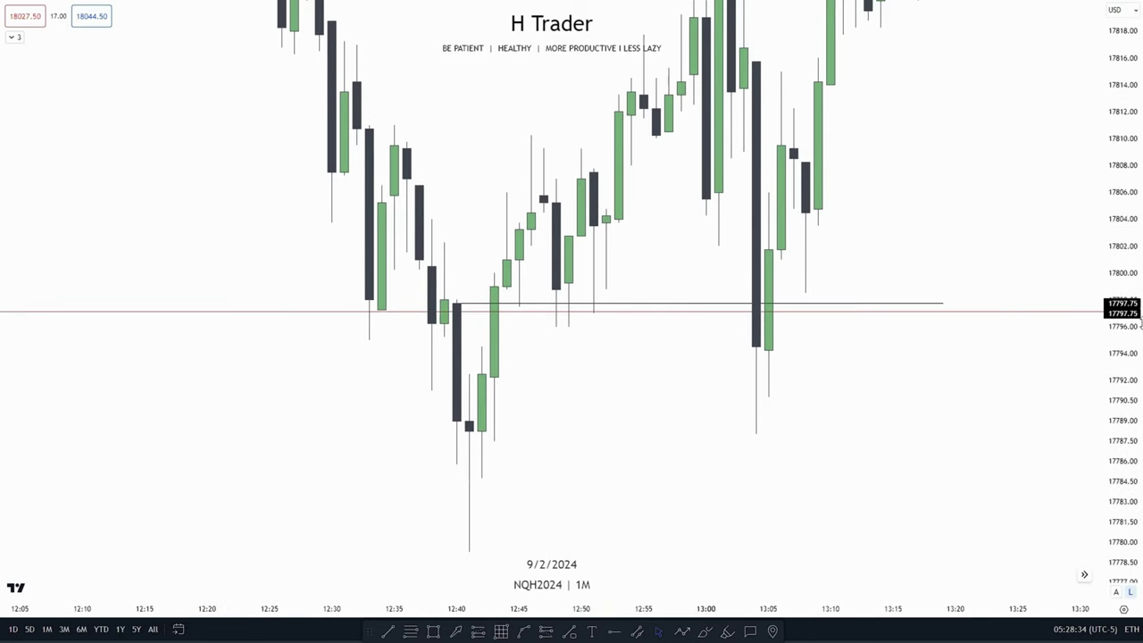
pyautogui.scroll(2, 608, 428)
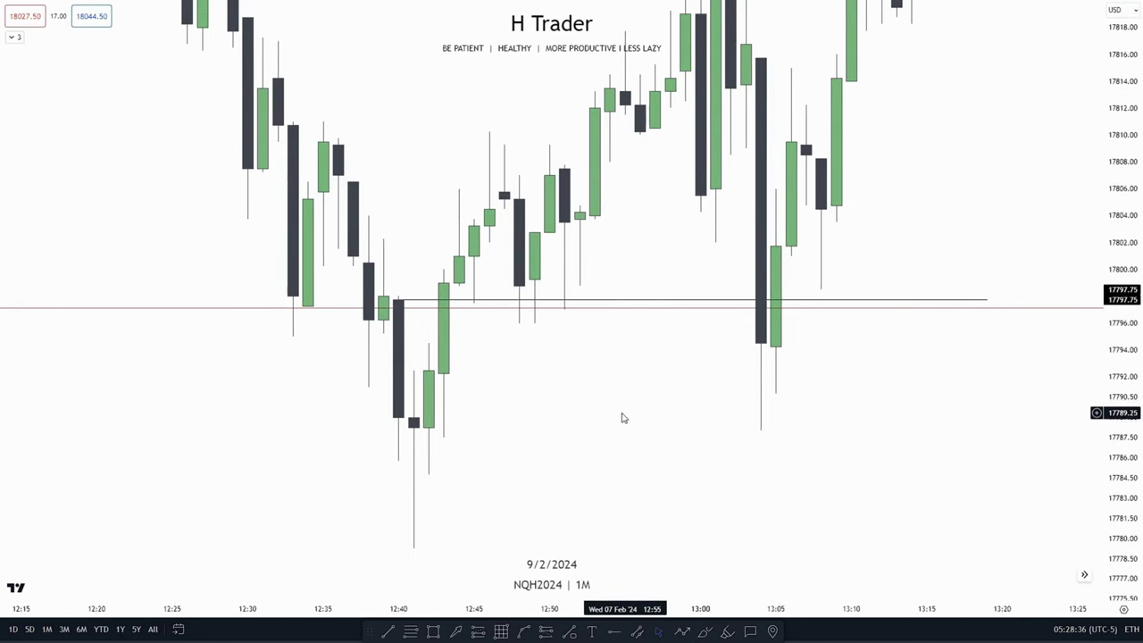
pyautogui.moveTo(585, 464); pyautogui.dragTo(564, 483)
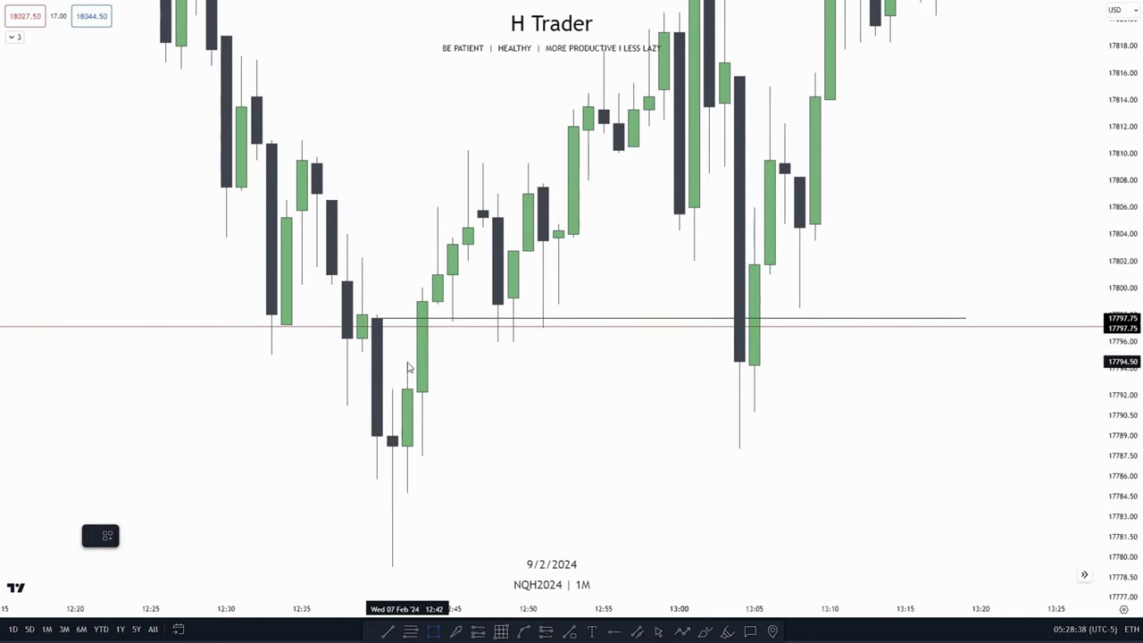
pyautogui.moveTo(407, 362)
pyautogui.mouseDown()
pyautogui.moveTo(438, 304)
pyautogui.moveTo(755, 333)
pyautogui.moveTo(982, 333)
pyautogui.mouseUp()
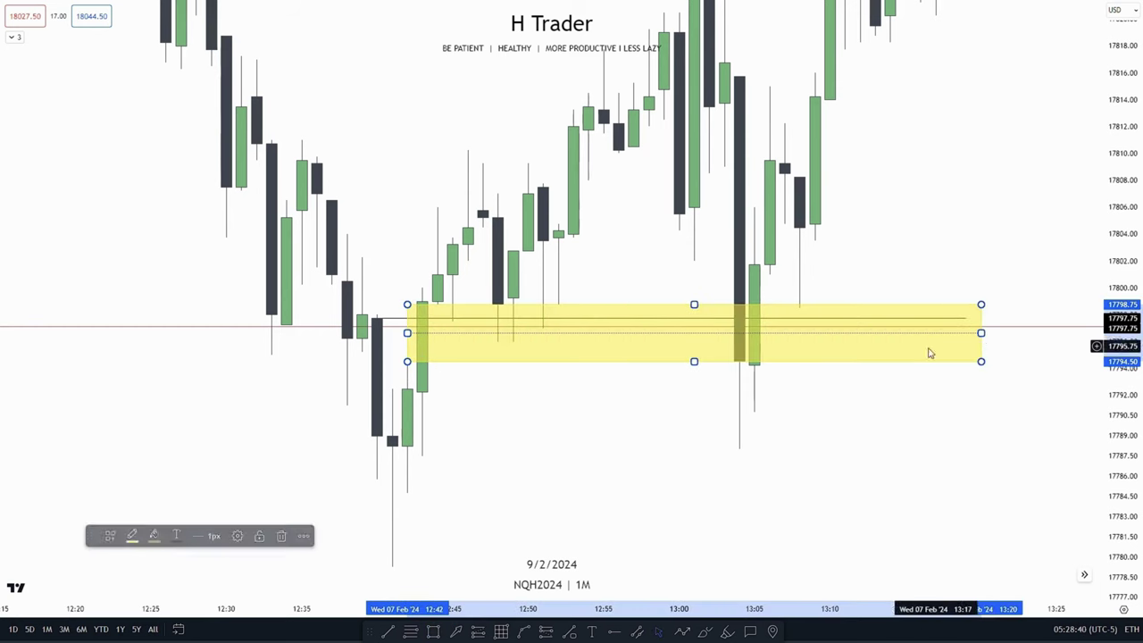
pyautogui.click(608, 411)
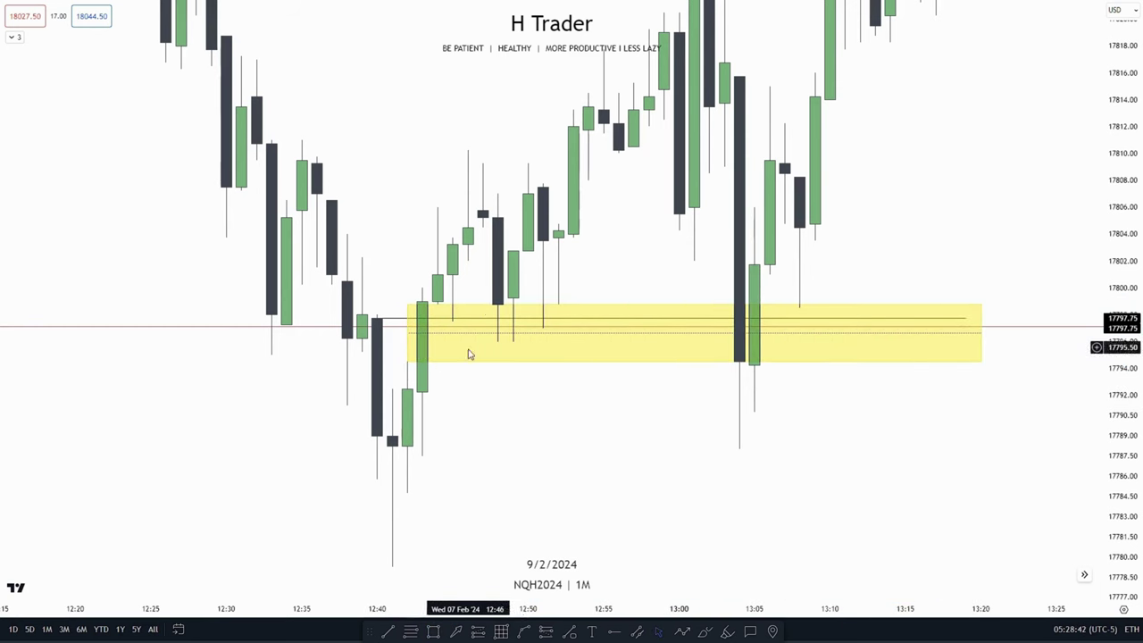
# Examine how the candles after 12:44 trade back into the yellow zone and the 17797.75 line
pyautogui.moveTo(536, 429)
pyautogui.mouseDown()
pyautogui.moveTo(556, 408)
pyautogui.moveTo(605, 406)
pyautogui.moveTo(583, 430)
pyautogui.moveTo(524, 416)
pyautogui.moveTo(540, 438)
pyautogui.moveTo(553, 429)
pyautogui.mouseUp()
pyautogui.click(591, 344)
pyautogui.click(477, 272)
pyautogui.click(437, 327)
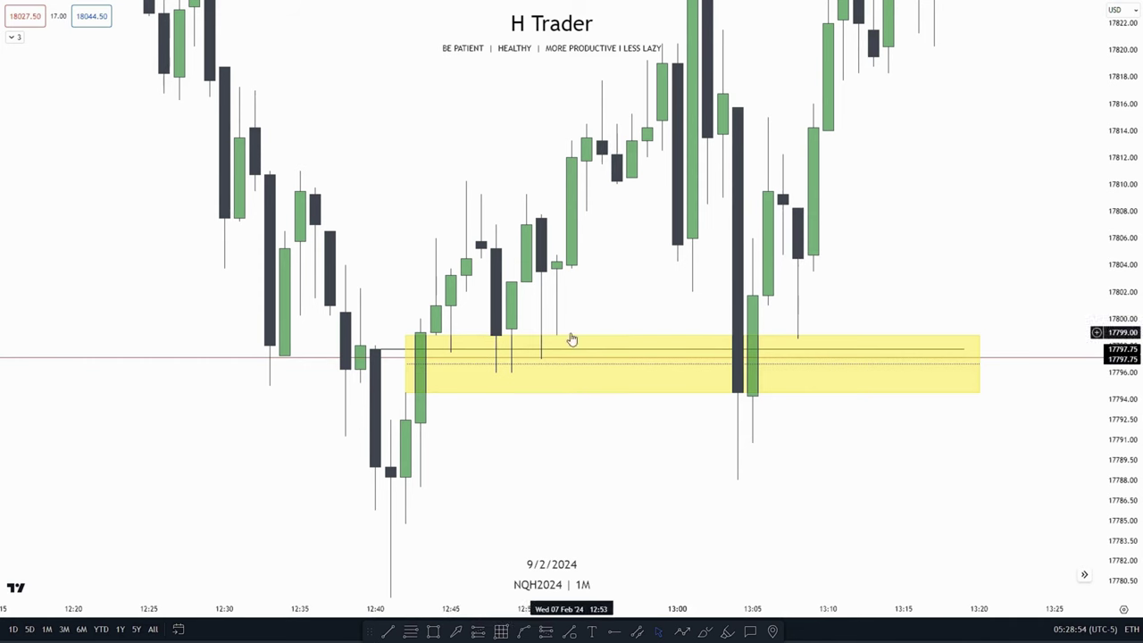
pyautogui.moveTo(592, 471); pyautogui.dragTo(575, 430)
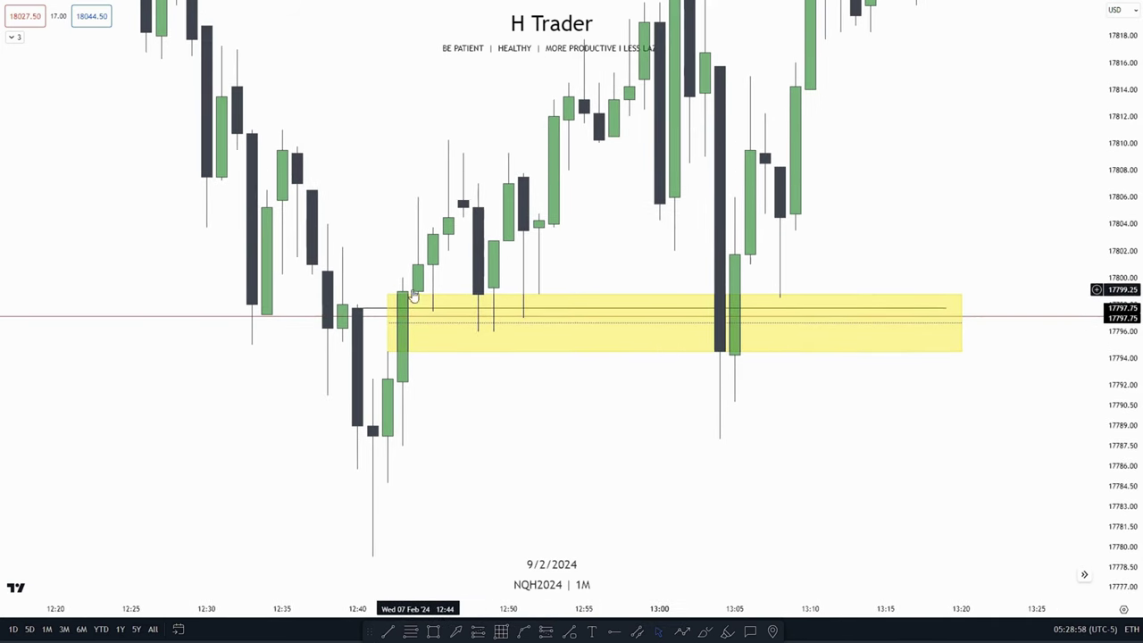
pyautogui.moveTo(507, 442); pyautogui.dragTo(562, 446)
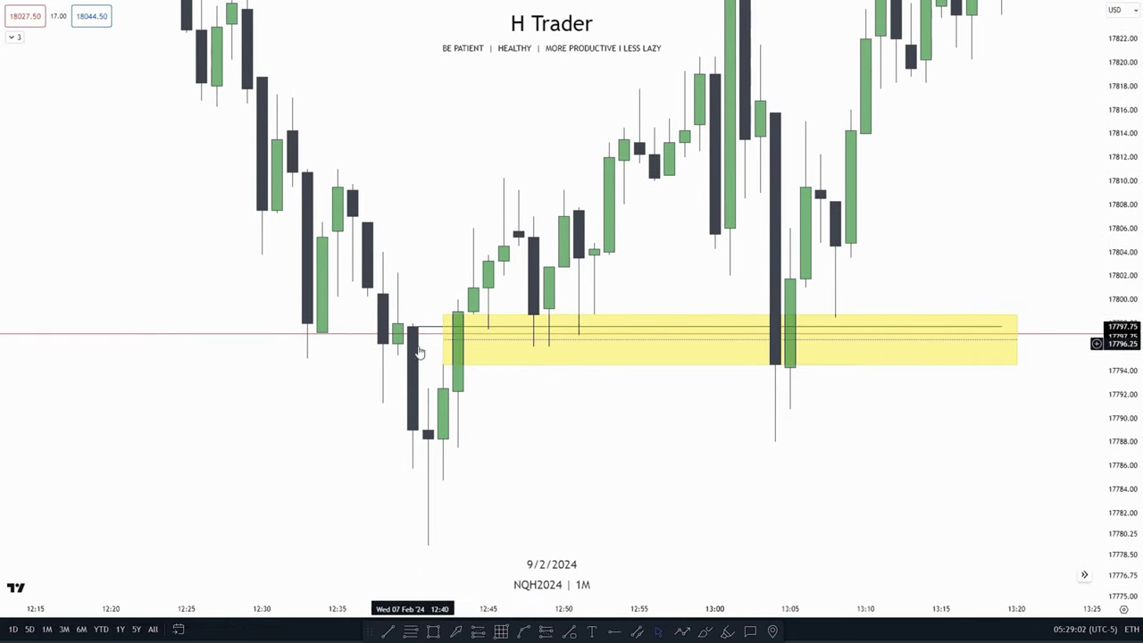
pyautogui.moveTo(597, 444); pyautogui.dragTo(587, 428)
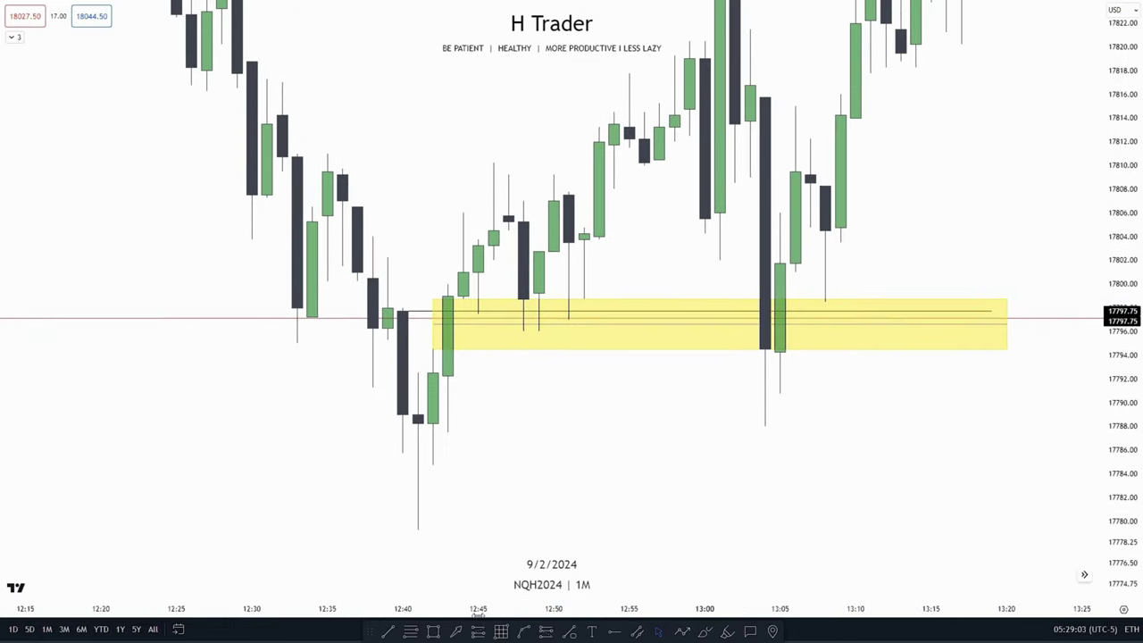
# Place a long position at the 12:40 candle with entry at 17797.75 and set its stop to 17779.25
pyautogui.click(405, 312)
pyautogui.click(635, 345)
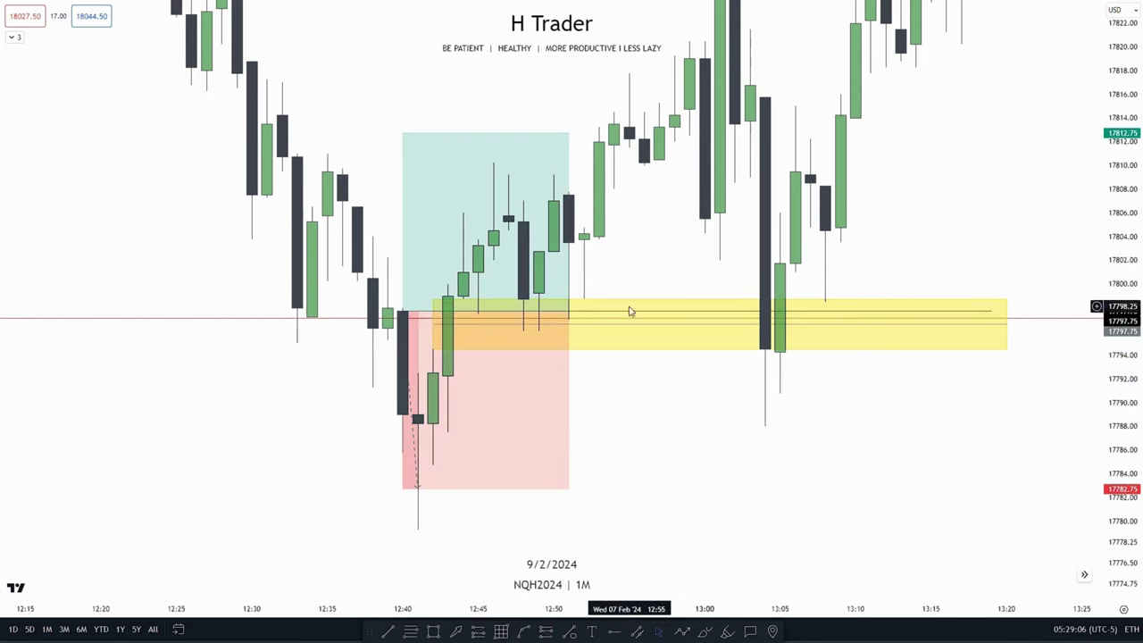
pyautogui.moveTo(633, 381); pyautogui.dragTo(710, 341)
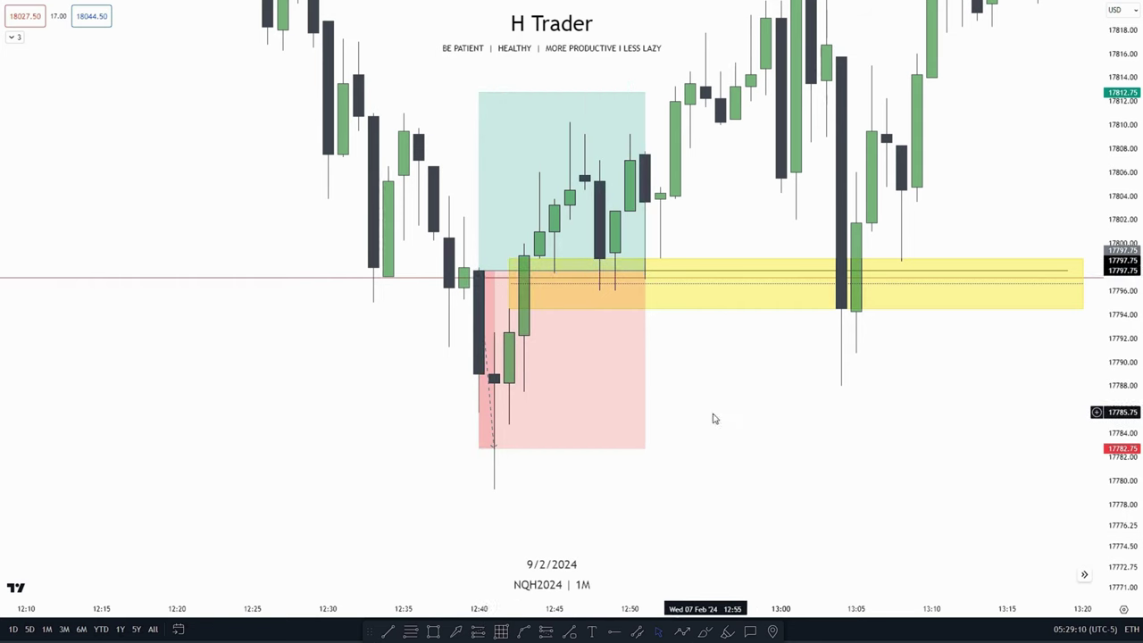
pyautogui.moveTo(713, 415); pyautogui.dragTo(690, 319)
pyautogui.moveTo(458, 358); pyautogui.dragTo(459, 394)
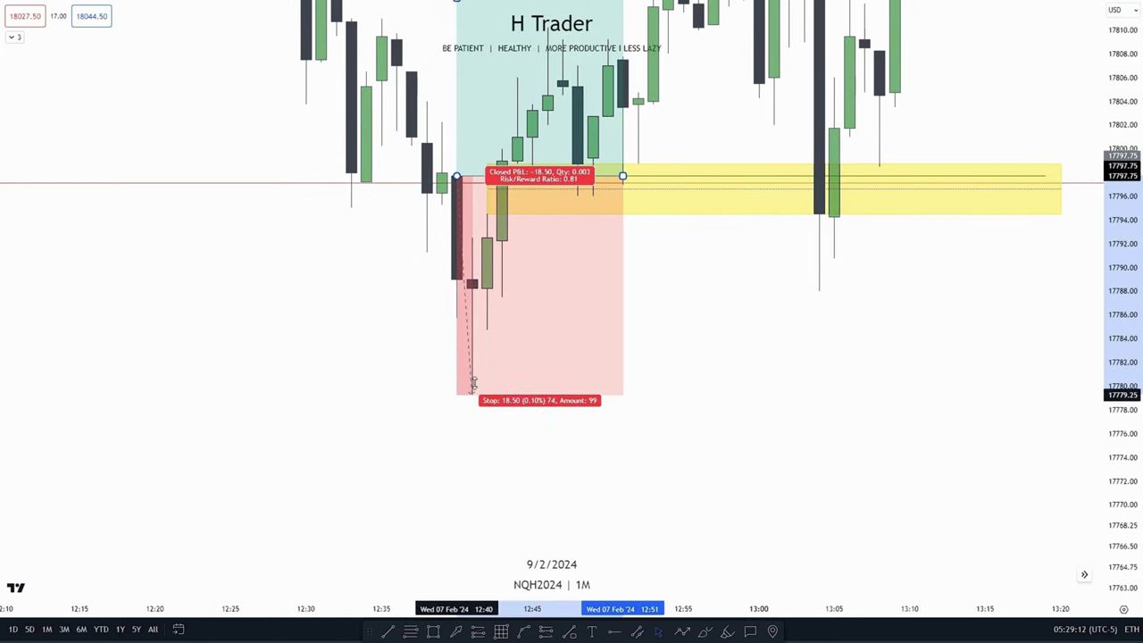
# Draw a horizontal trend line at 17854.00 from the 11:12 high across the equal highs to about 12:54
pyautogui.moveTo(736, 338); pyautogui.dragTo(766, 463)
pyautogui.moveTo(1121, 267); pyautogui.dragTo(1121, 451)
pyautogui.scroll(-6, 997, 434)
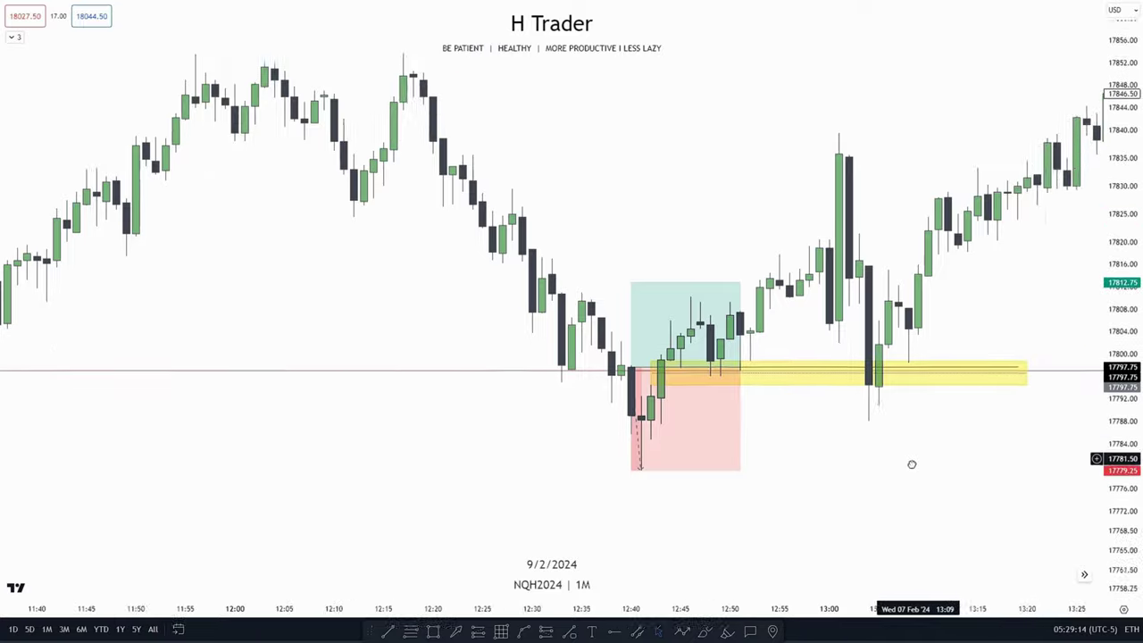
pyautogui.moveTo(1122, 232); pyautogui.dragTo(1122, 275)
pyautogui.moveTo(558, 347); pyautogui.dragTo(540, 368)
pyautogui.click(387, 632)
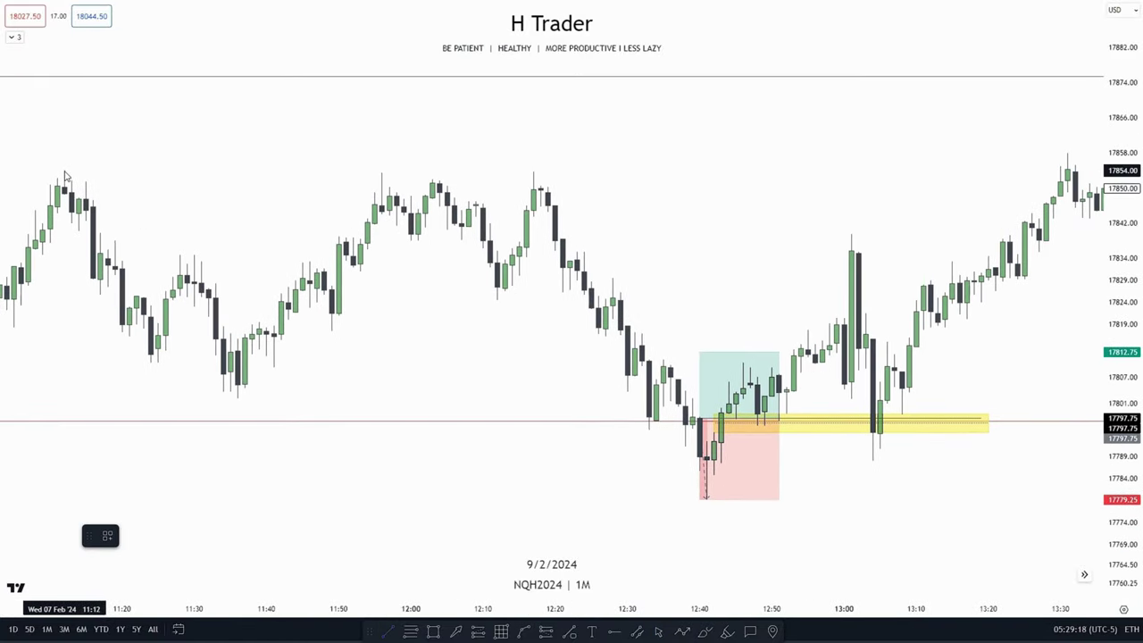
pyautogui.moveTo(65, 175)
pyautogui.mouseDown()
pyautogui.moveTo(309, 173)
pyautogui.moveTo(799, 198)
pyautogui.mouseUp()
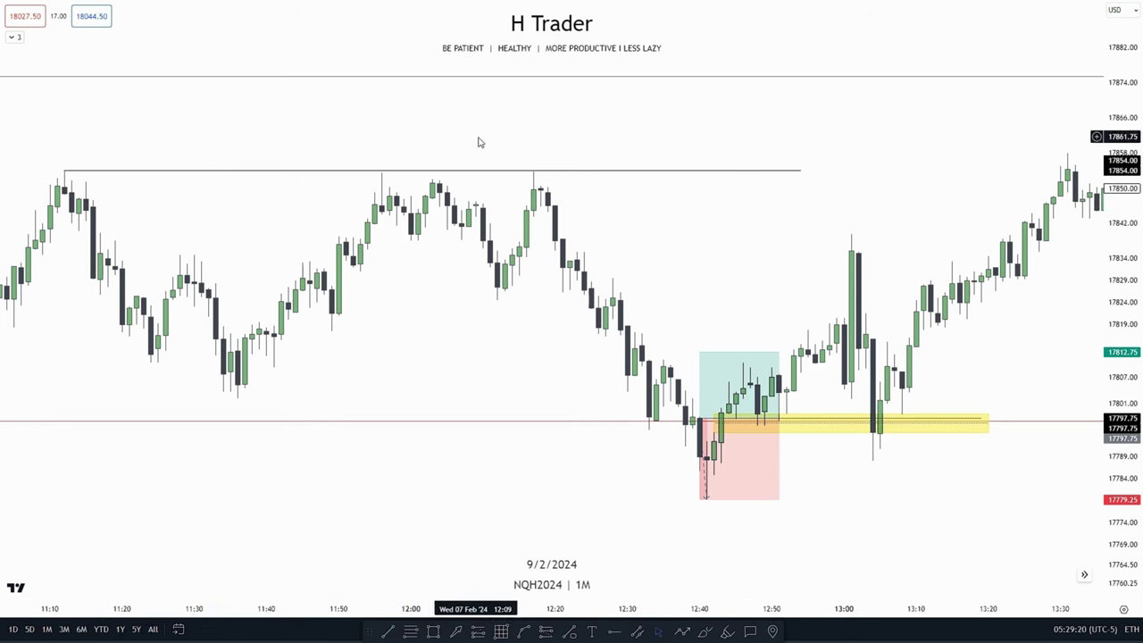
# Raise the long position's profit target to the horizontal line across the equal highs
pyautogui.hscroll(5, 964, 350)
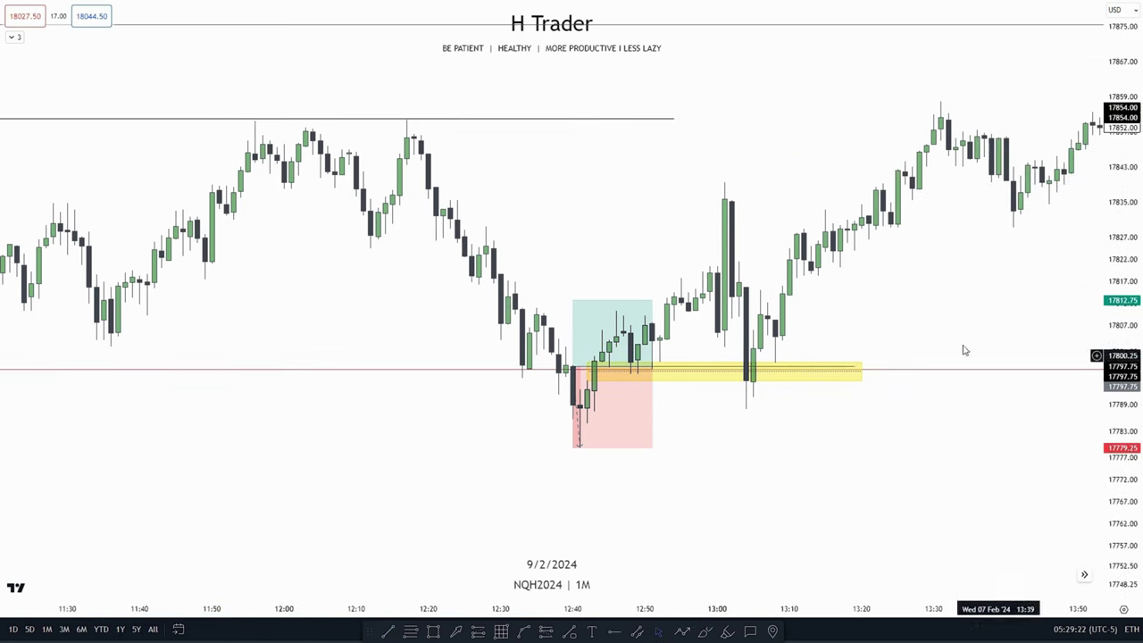
pyautogui.scroll(-3, 556, 283)
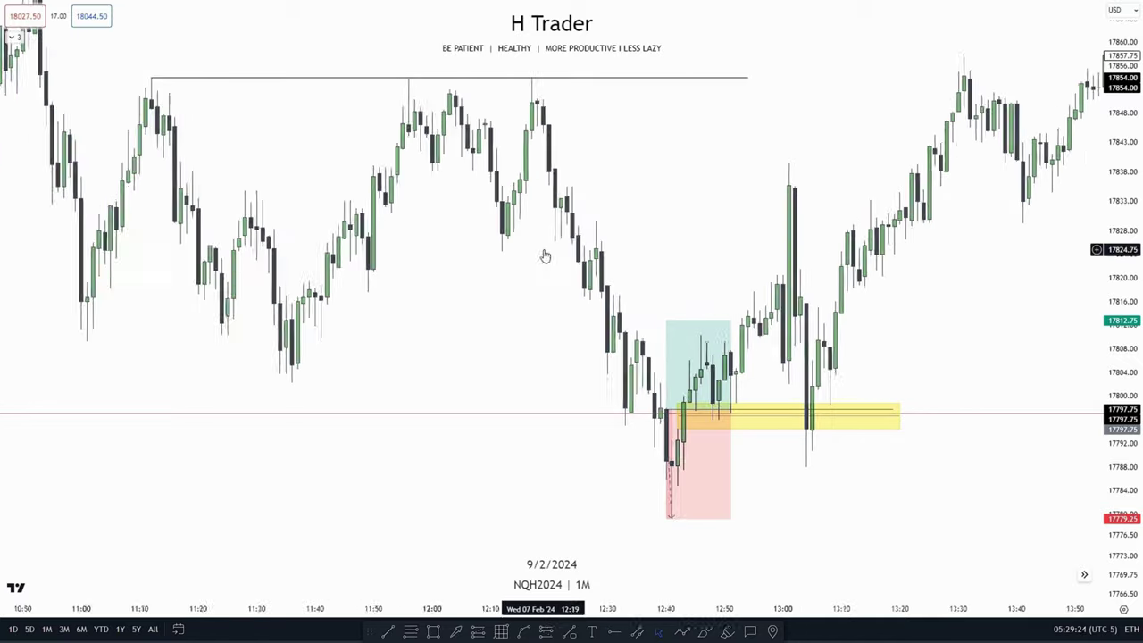
pyautogui.scroll(-1, 545, 256)
pyautogui.moveTo(634, 75); pyautogui.dragTo(625, 117)
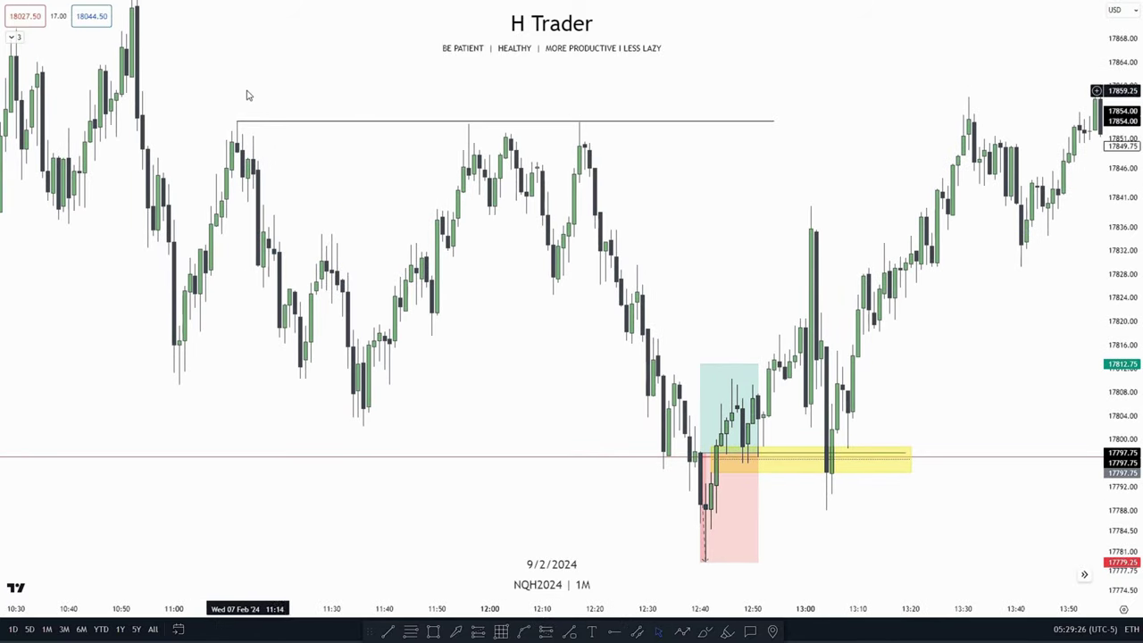
pyautogui.hscroll(5, 747, 148)
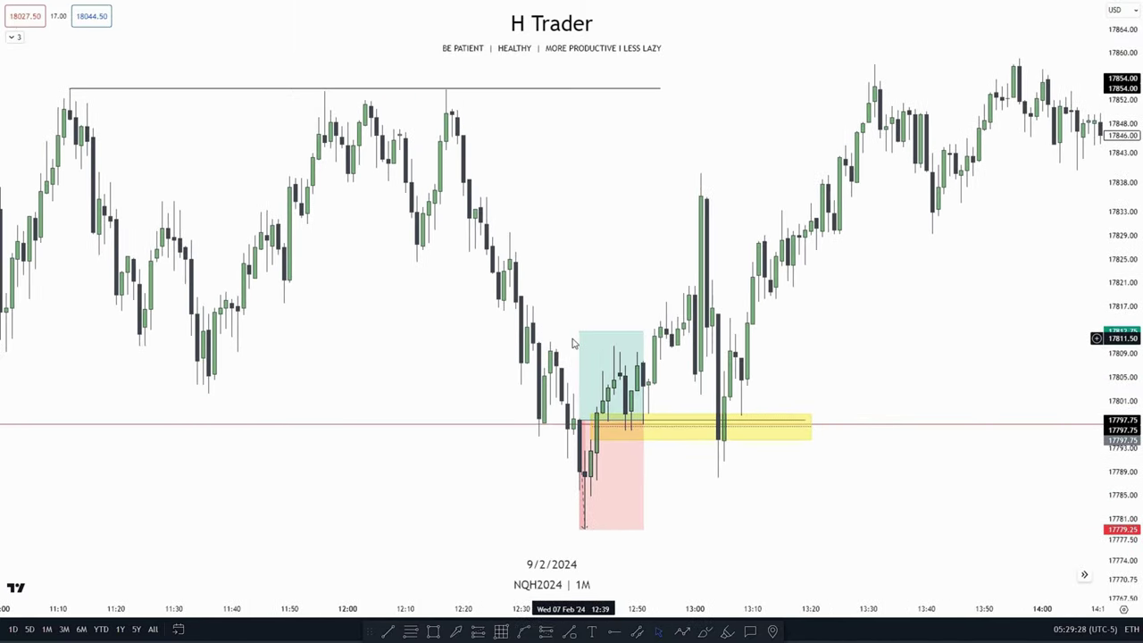
pyautogui.moveTo(577, 332); pyautogui.dragTo(447, 82)
pyautogui.moveTo(549, 243); pyautogui.dragTo(587, 168)
pyautogui.scroll(2, 580, 174)
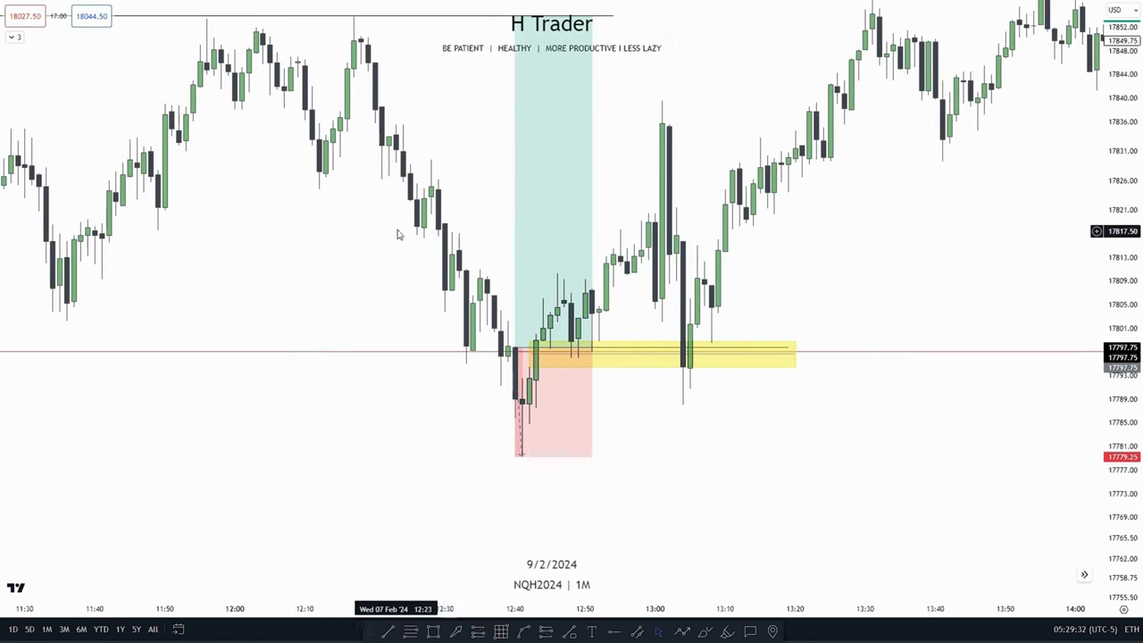
pyautogui.moveTo(481, 258); pyautogui.dragTo(515, 195)
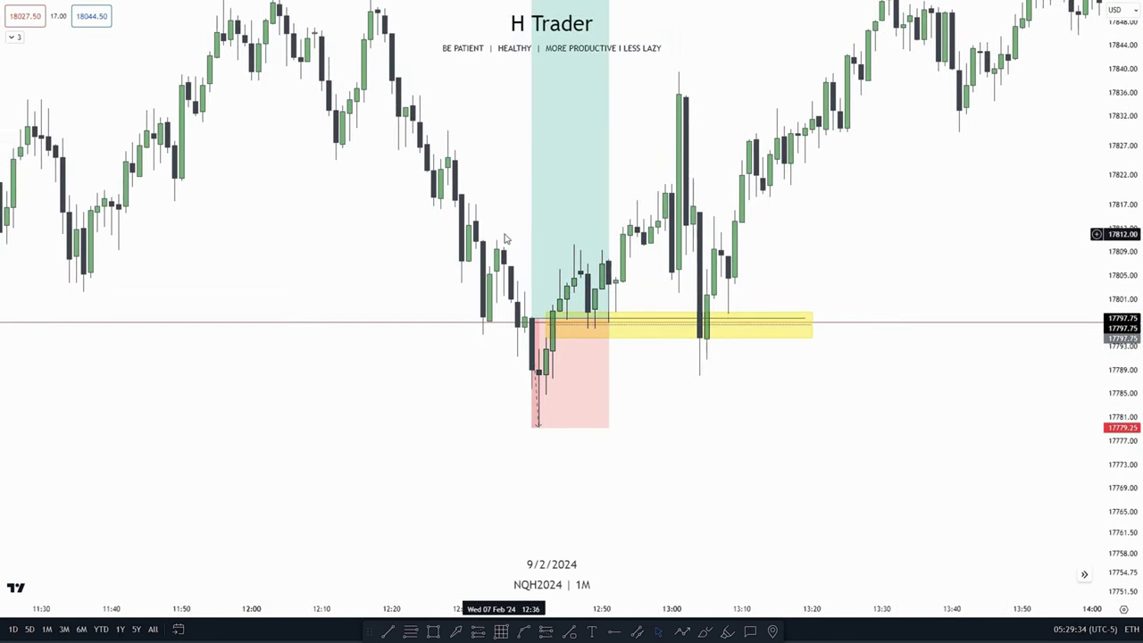
pyautogui.moveTo(471, 233); pyautogui.dragTo(493, 229)
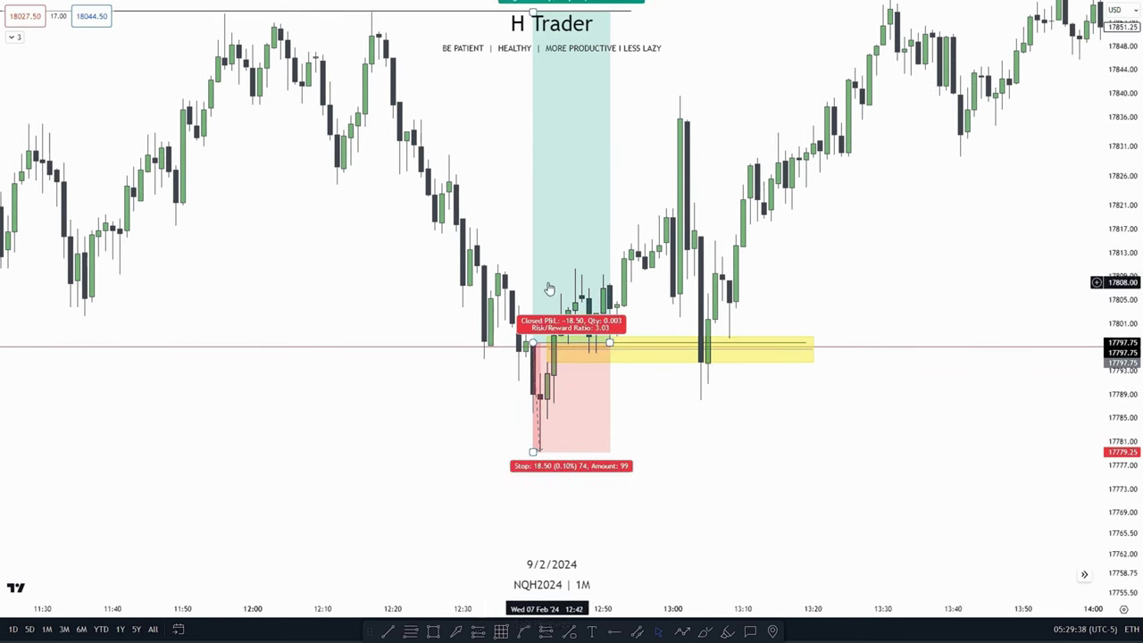
# Examine the price action around the long position, from the yellow zone to the equal-highs line and the candles up to about 14:00
pyautogui.moveTo(507, 237); pyautogui.dragTo(480, 265)
pyautogui.moveTo(1123, 259); pyautogui.dragTo(1123, 297)
pyautogui.moveTo(777, 237); pyautogui.dragTo(821, 318)
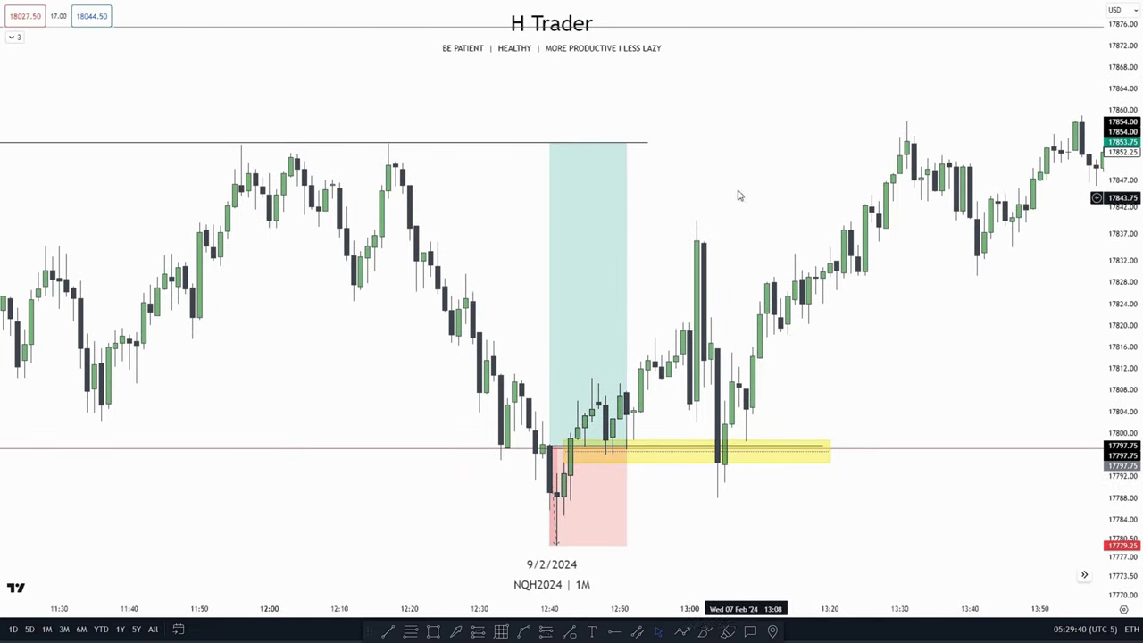
pyautogui.moveTo(626, 239)
pyautogui.mouseDown()
pyautogui.moveTo(607, 196)
pyautogui.moveTo(633, 226)
pyautogui.mouseUp()
pyautogui.moveTo(658, 265); pyautogui.dragTo(658, 175)
pyautogui.moveTo(558, 343); pyautogui.dragTo(551, 356)
pyautogui.moveTo(551, 441); pyautogui.dragTo(551, 454)
pyautogui.click(705, 295)
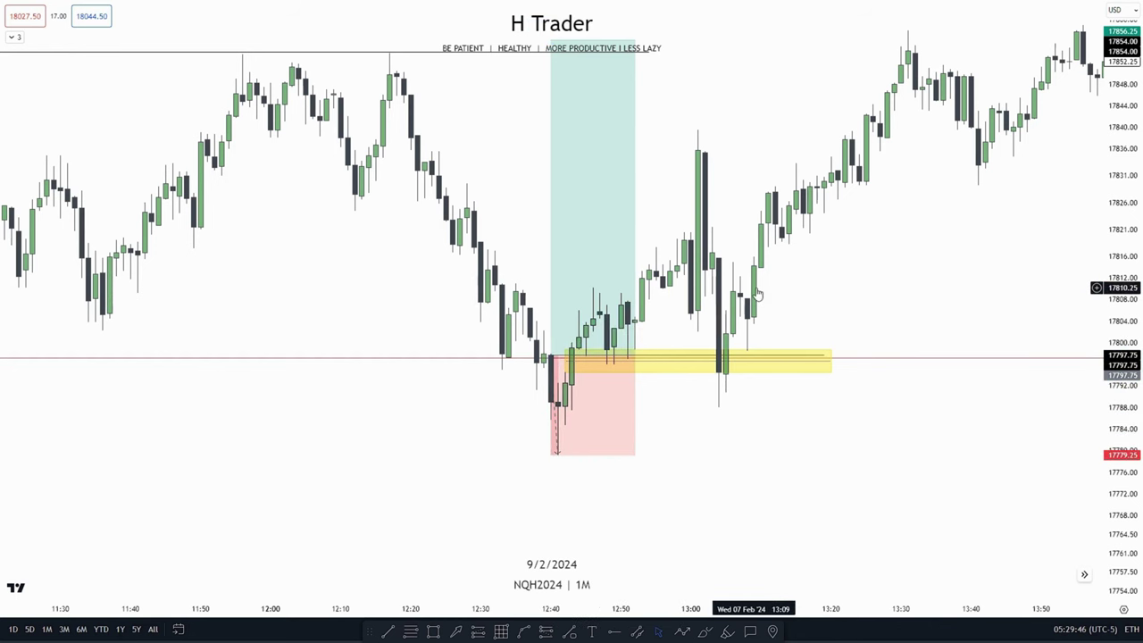
pyautogui.moveTo(754, 426); pyautogui.dragTo(747, 460)
pyautogui.moveTo(1123, 257); pyautogui.dragTo(1123, 293)
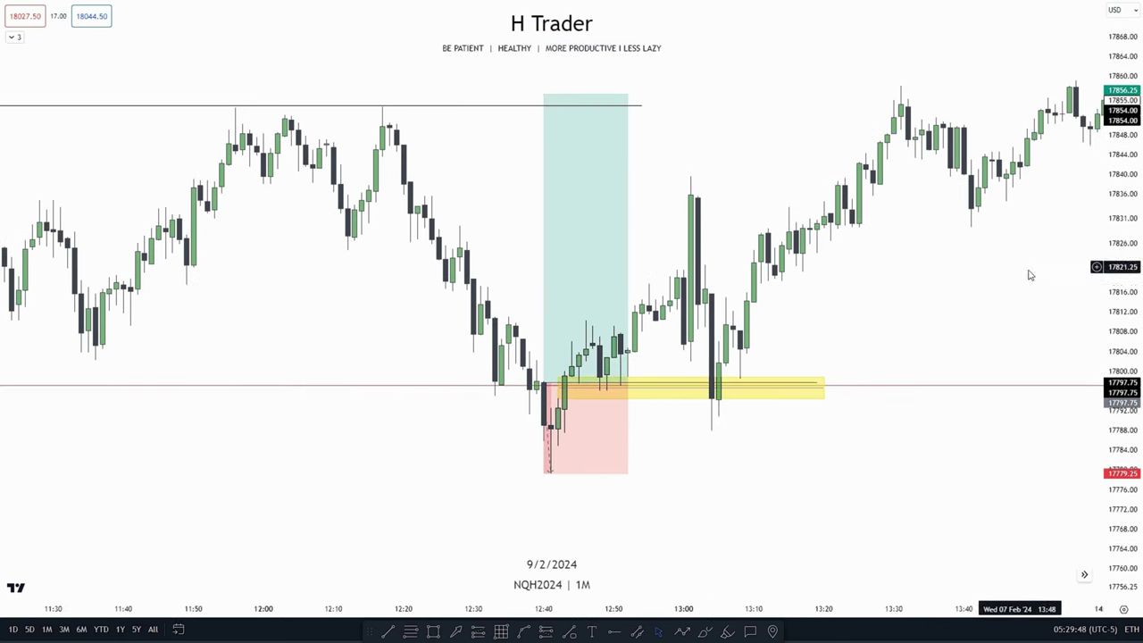
pyautogui.scroll(-2, 783, 183)
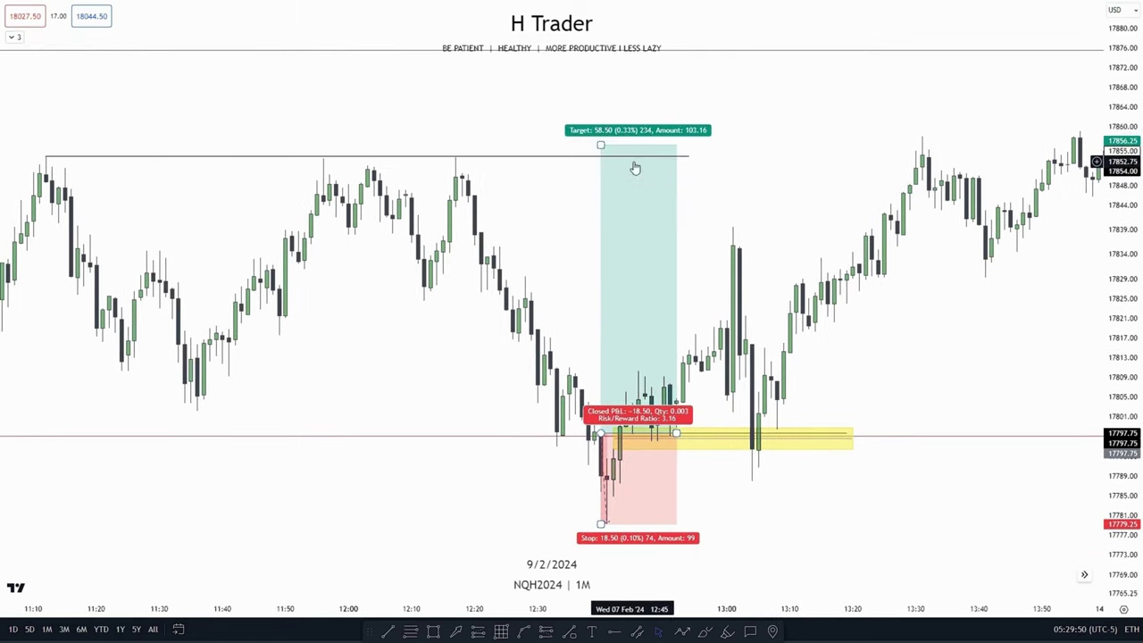
# Lower the long position's profit target to 17853.75, level with the line across the equal highs
pyautogui.moveTo(600, 144); pyautogui.dragTo(454, 154)
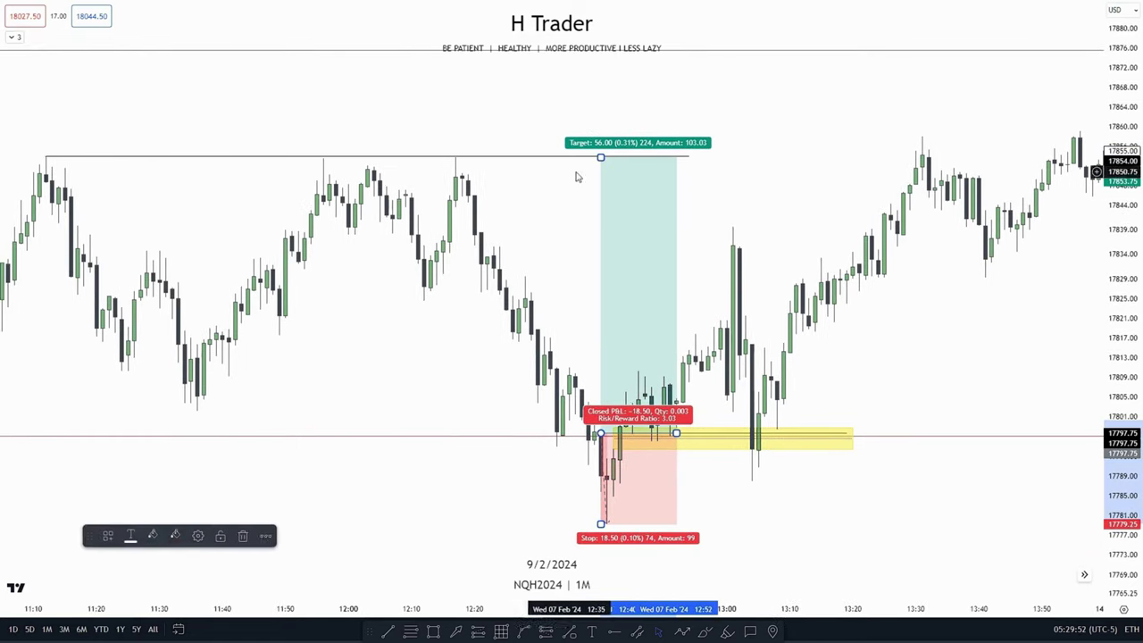
pyautogui.click(731, 184)
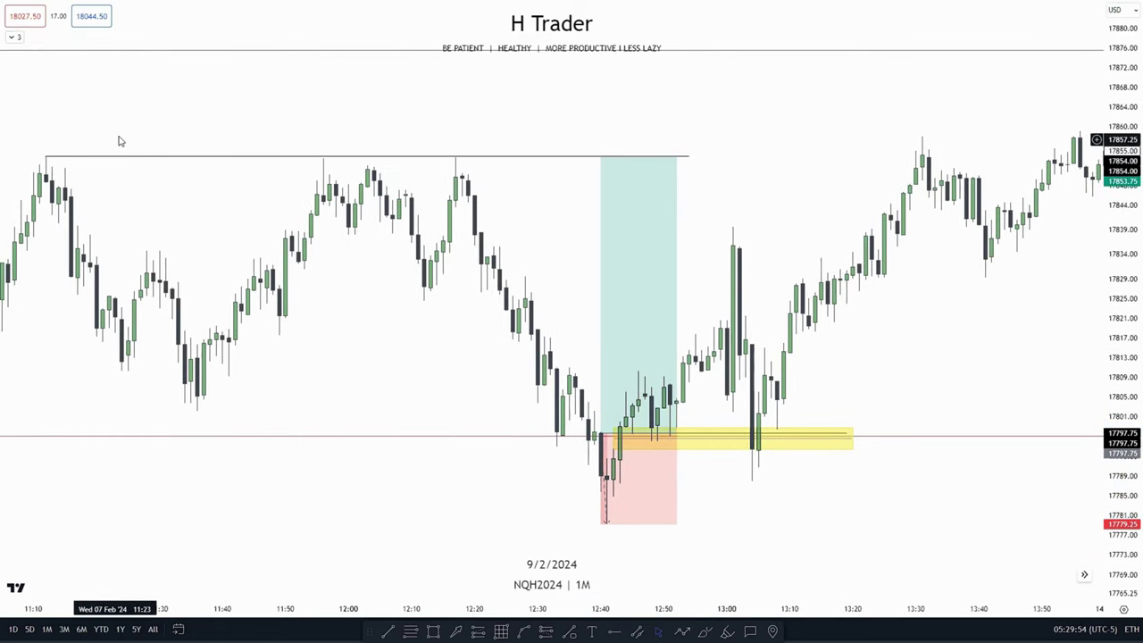
pyautogui.moveTo(802, 206); pyautogui.dragTo(790, 207)
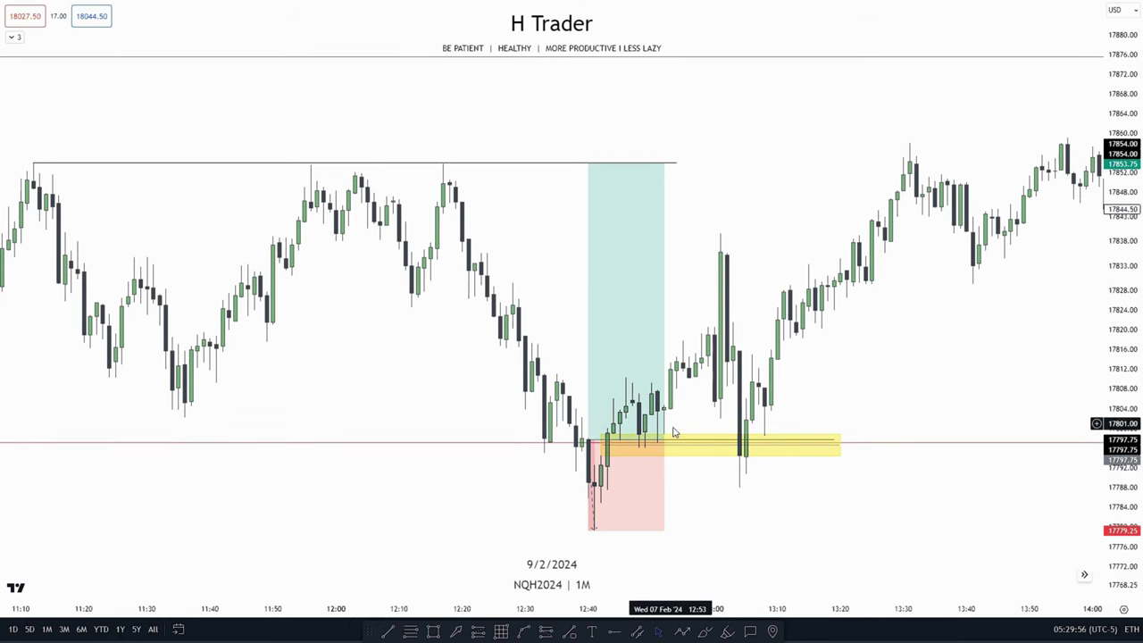
pyautogui.moveTo(736, 522); pyautogui.dragTo(719, 454)
pyautogui.click(576, 410)
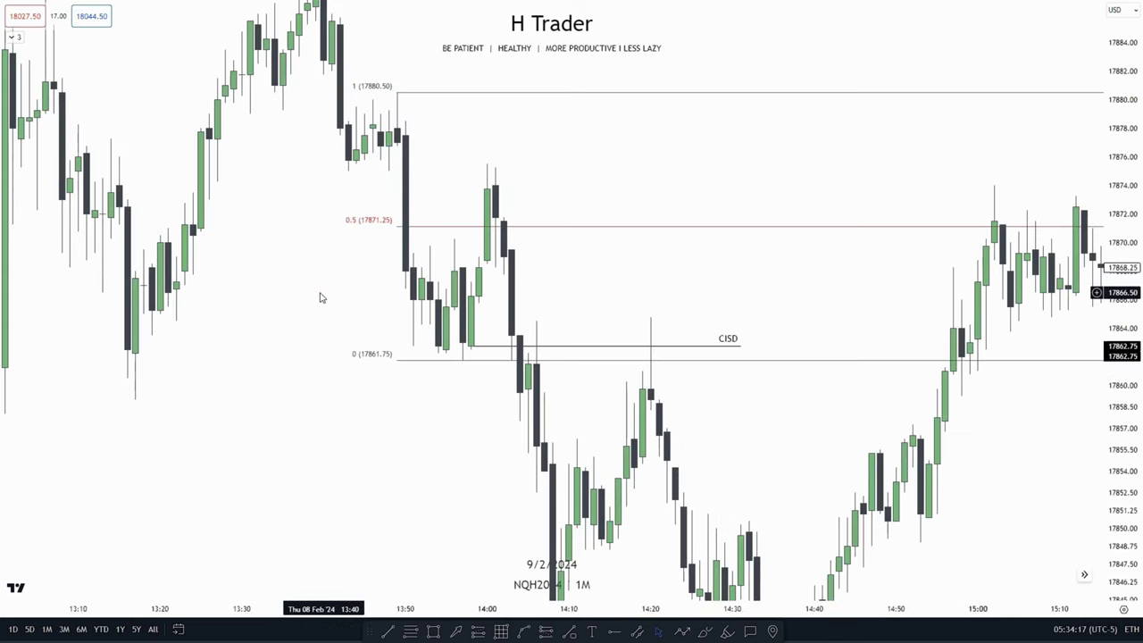
# Try marking the 13:50 down candle's gap from 17876.75 to 17869.25 with a yellow rectangle extended to 14:41, and delete it
pyautogui.moveTo(317, 283); pyautogui.dragTo(304, 300)
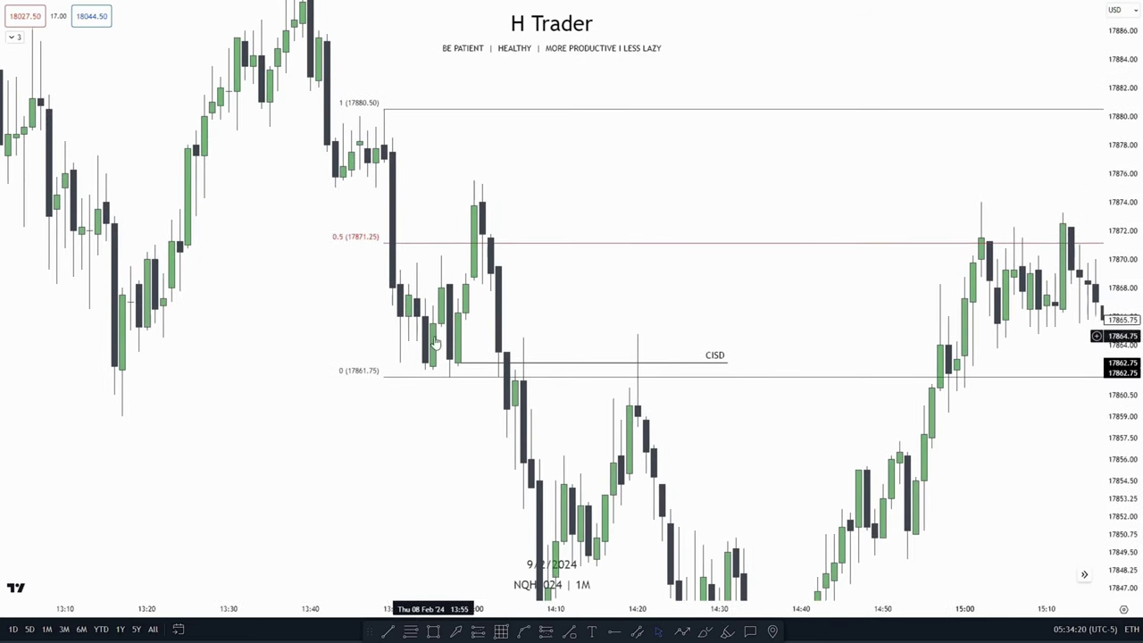
pyautogui.moveTo(395, 451); pyautogui.dragTo(414, 504)
pyautogui.click(434, 632)
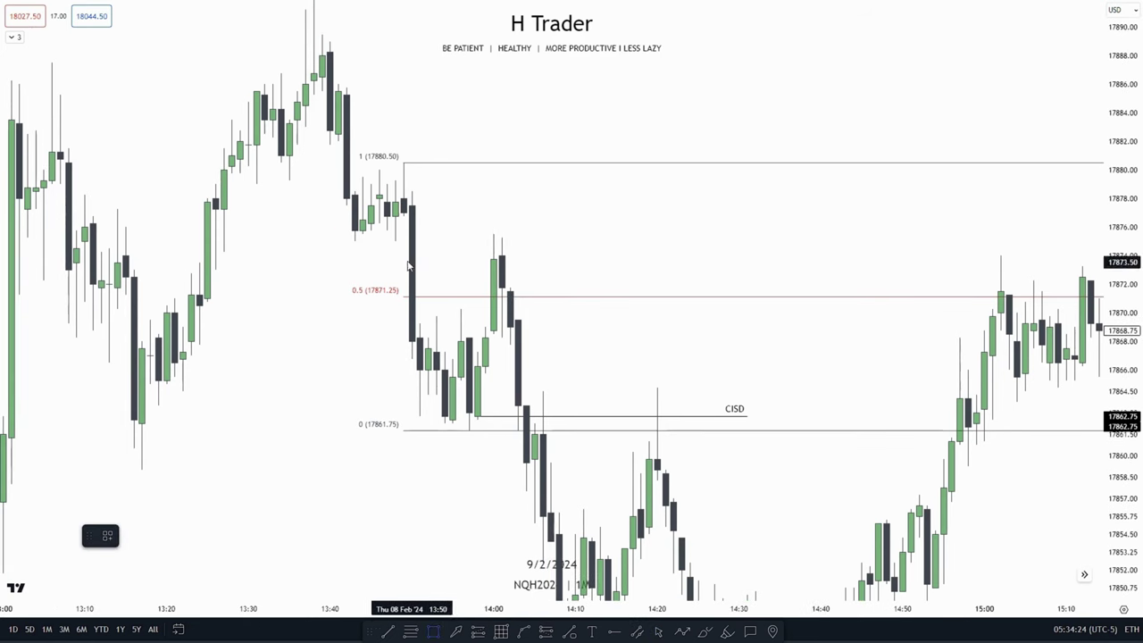
pyautogui.click(419, 323)
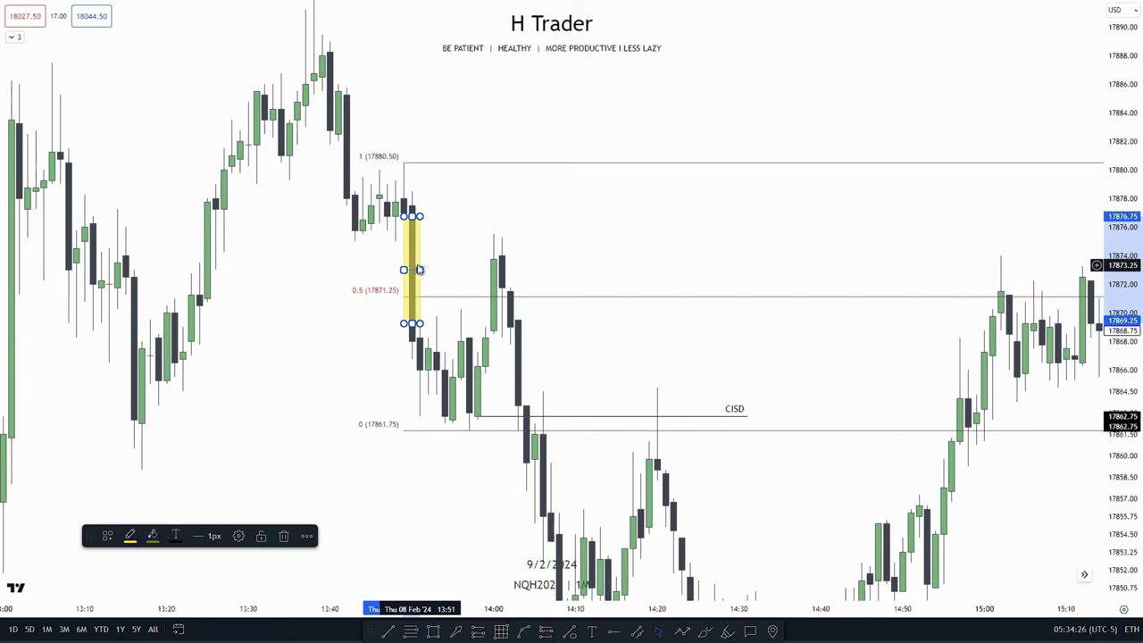
pyautogui.moveTo(420, 271); pyautogui.dragTo(830, 271)
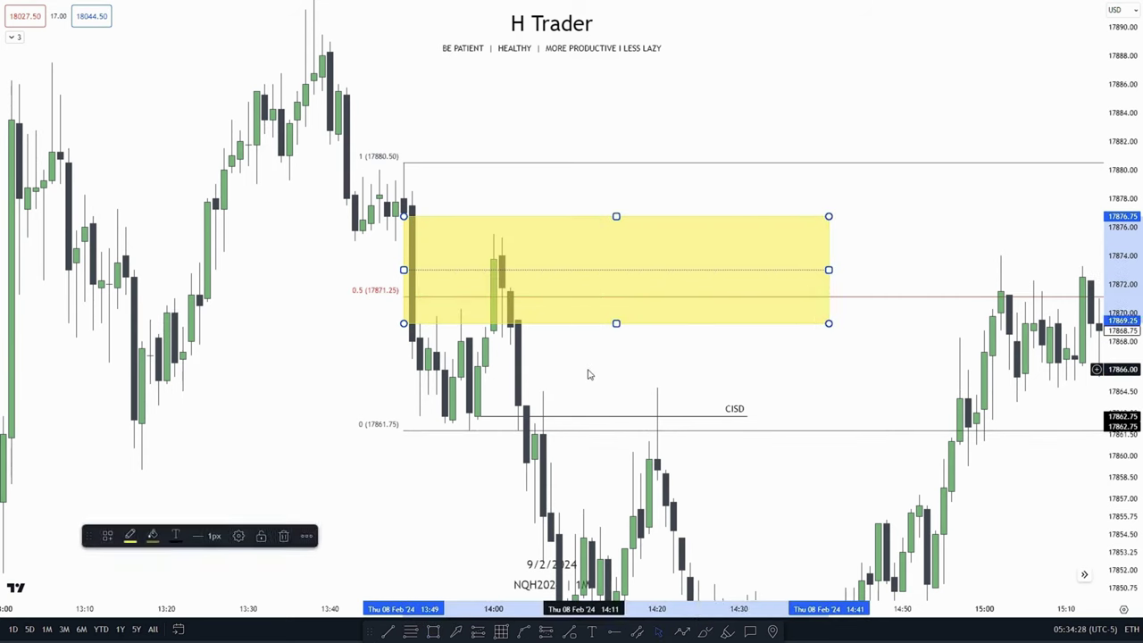
pyautogui.moveTo(573, 298); pyautogui.dragTo(593, 223)
pyautogui.click(513, 255)
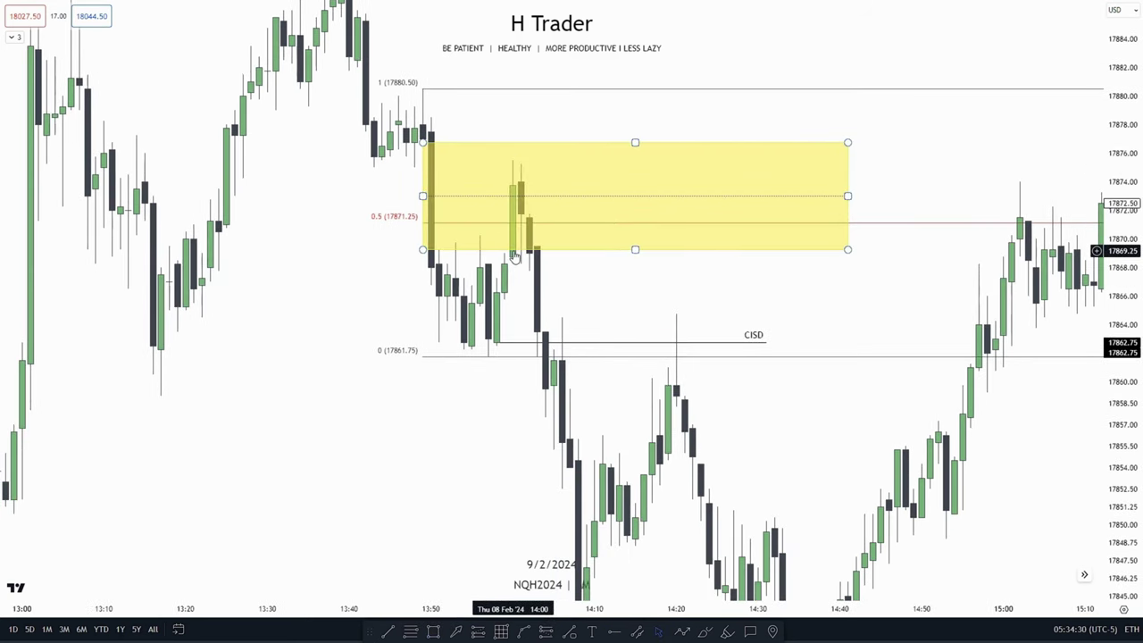
pyautogui.press('Delete')
# Mark the gap above the CISD line with a yellow rectangle from 14:02 to about 14:40, between about 17867.75 and 17863.50
pyautogui.moveTo(494, 417); pyautogui.dragTo(460, 372)
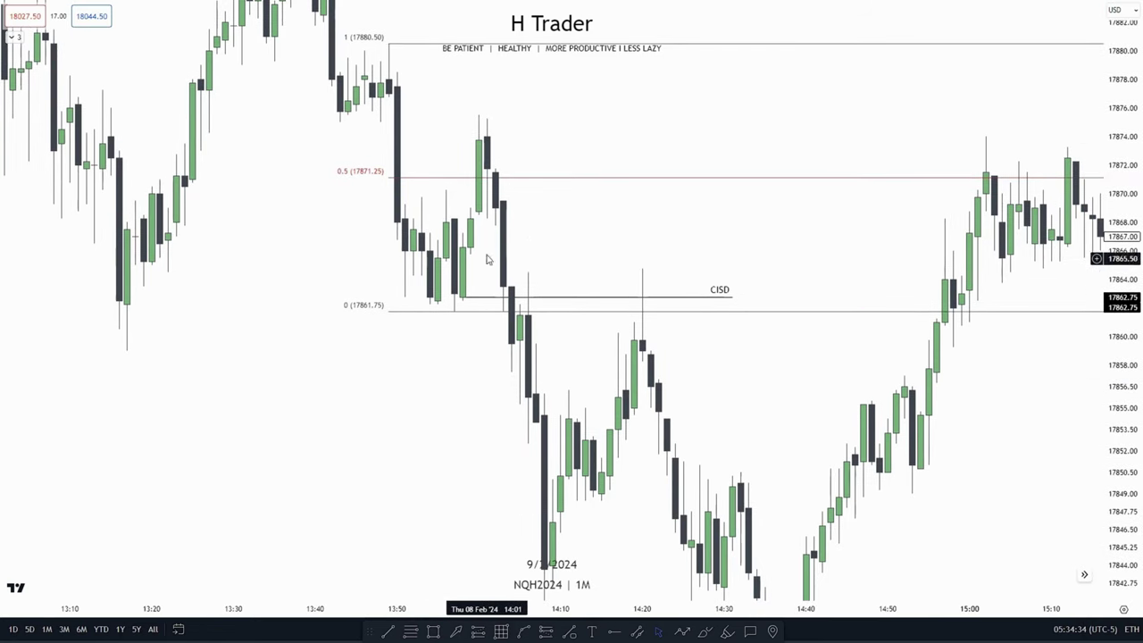
pyautogui.moveTo(475, 402)
pyautogui.mouseDown()
pyautogui.moveTo(488, 393)
pyautogui.moveTo(476, 395)
pyautogui.mouseUp()
pyautogui.scroll(2, 515, 360)
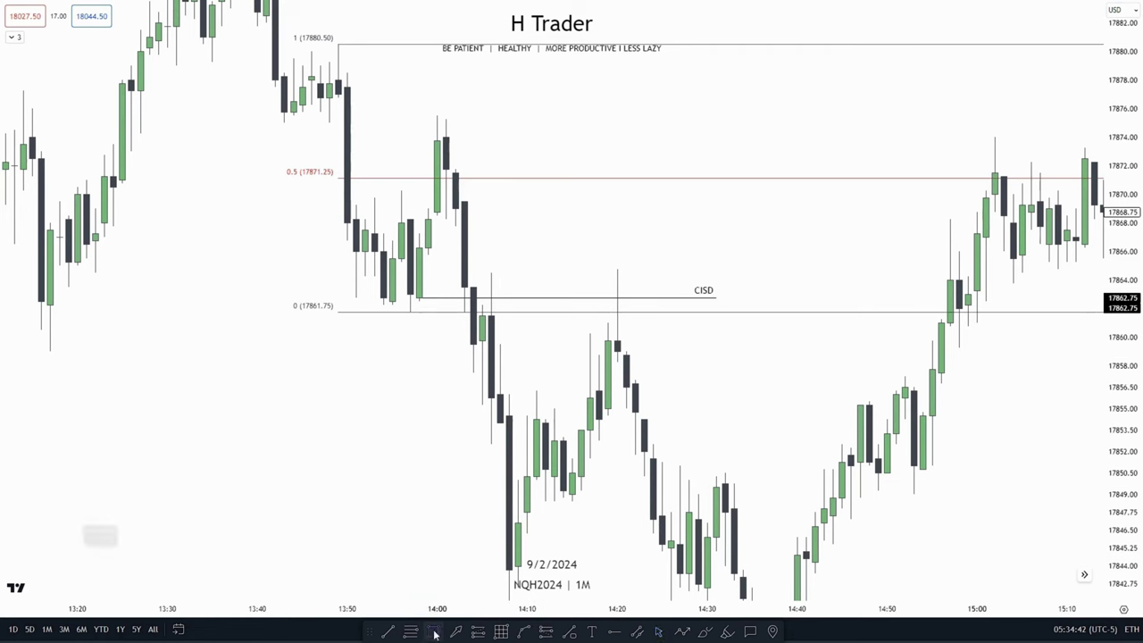
pyautogui.moveTo(455, 227)
pyautogui.mouseDown()
pyautogui.moveTo(473, 287)
pyautogui.moveTo(799, 258)
pyautogui.mouseUp()
pyautogui.click(717, 357)
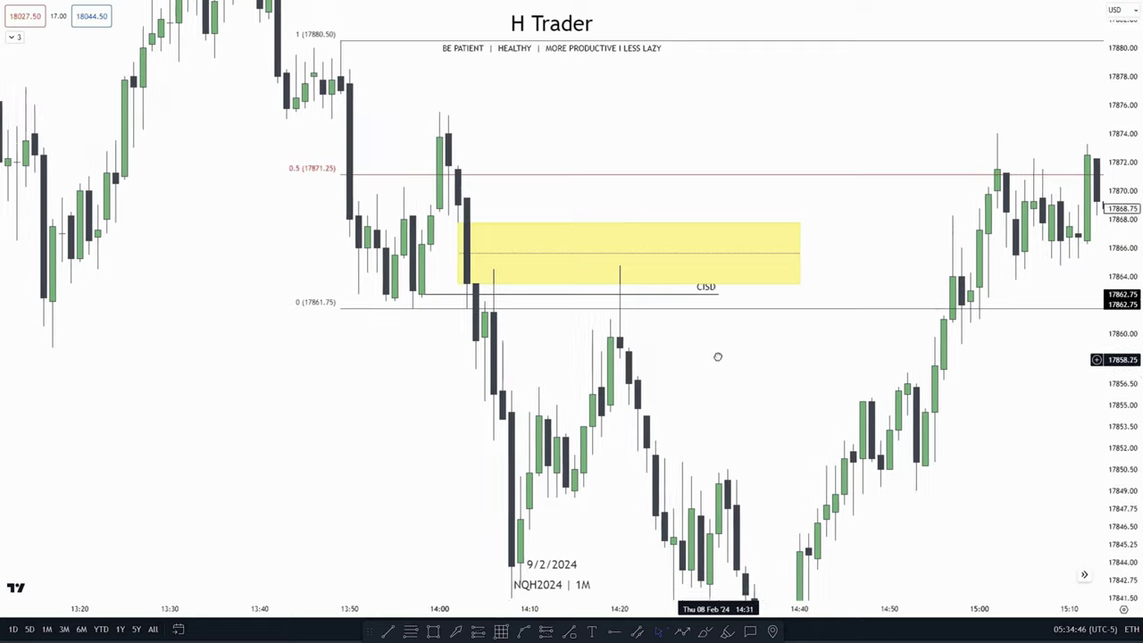
# Draw horizontal trend lines from the 13:17 low at 17859.00 and the 12:55 low at 17849.25 to the candles that break them
pyautogui.moveTo(515, 288); pyautogui.dragTo(556, 268)
pyautogui.scroll(-2, 438, 435)
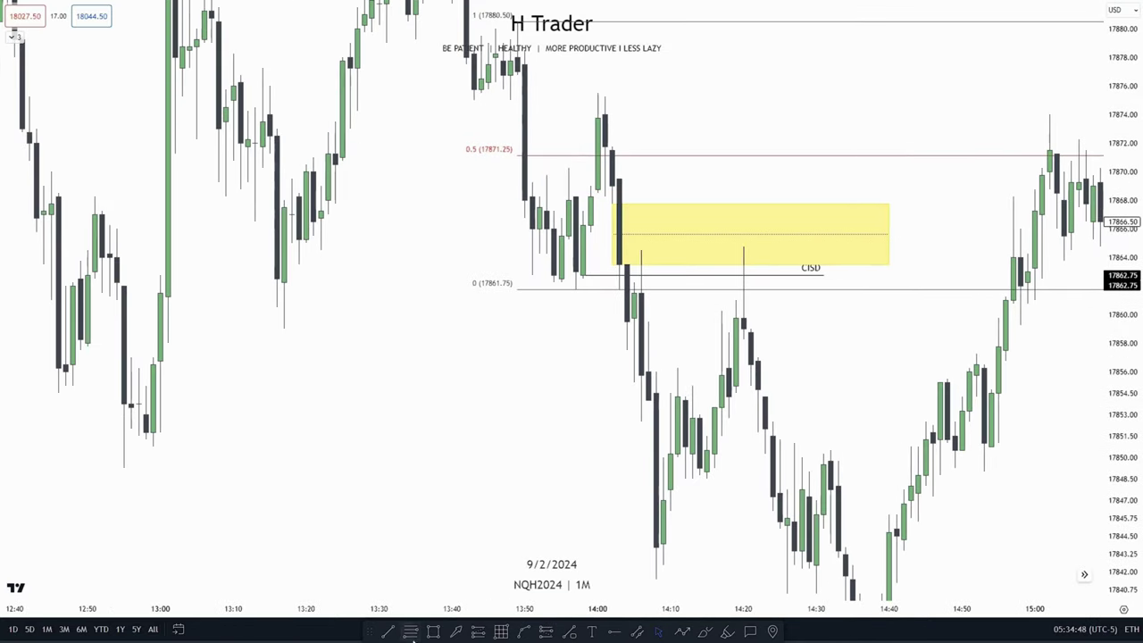
pyautogui.moveTo(284, 328); pyautogui.dragTo(648, 328)
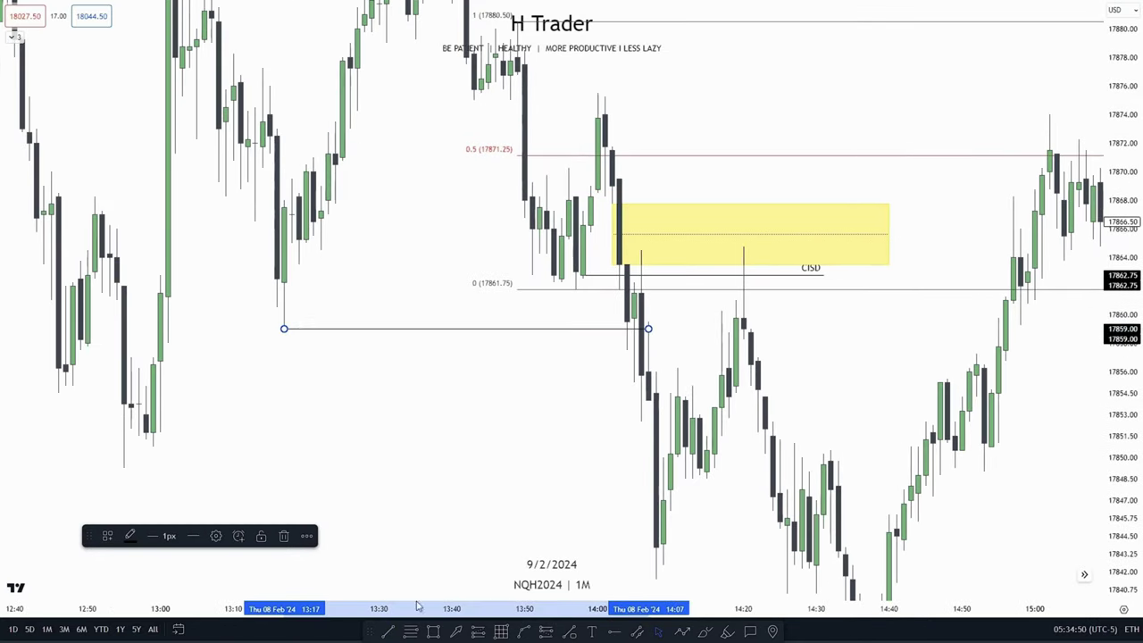
pyautogui.click(134, 478)
pyautogui.click(124, 469)
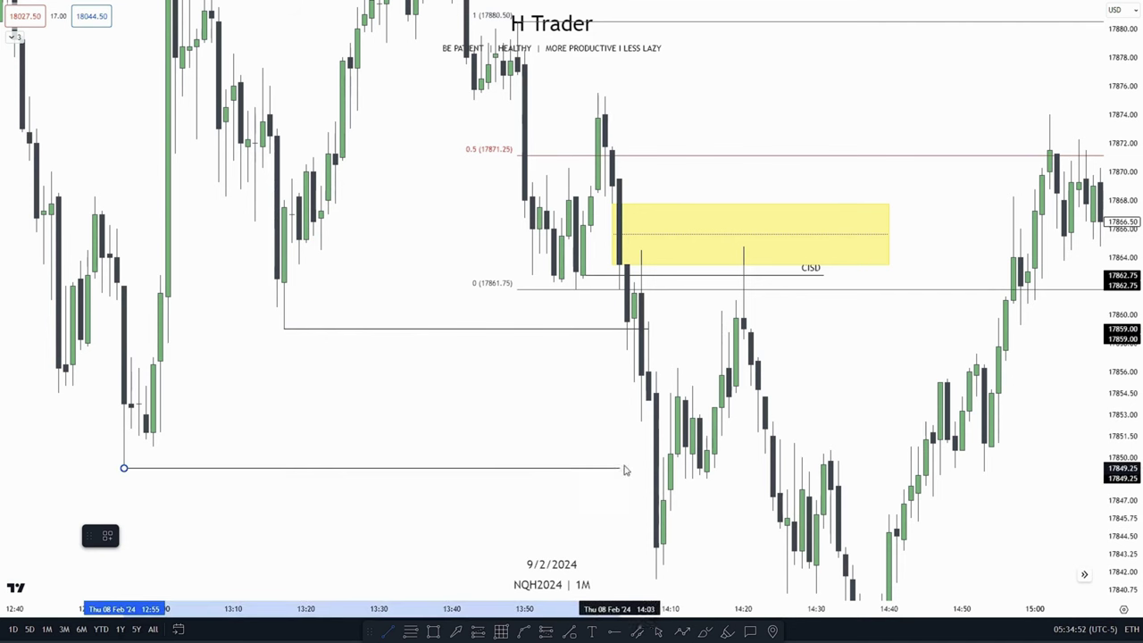
pyautogui.click(657, 469)
pyautogui.click(583, 429)
# Draw a horizontal trend line at 17841.50 from the 14:08 low to about 14:26
pyautogui.scroll(3, 616, 422)
pyautogui.moveTo(702, 361)
pyautogui.mouseDown()
pyautogui.moveTo(636, 363)
pyautogui.moveTo(639, 319)
pyautogui.mouseUp()
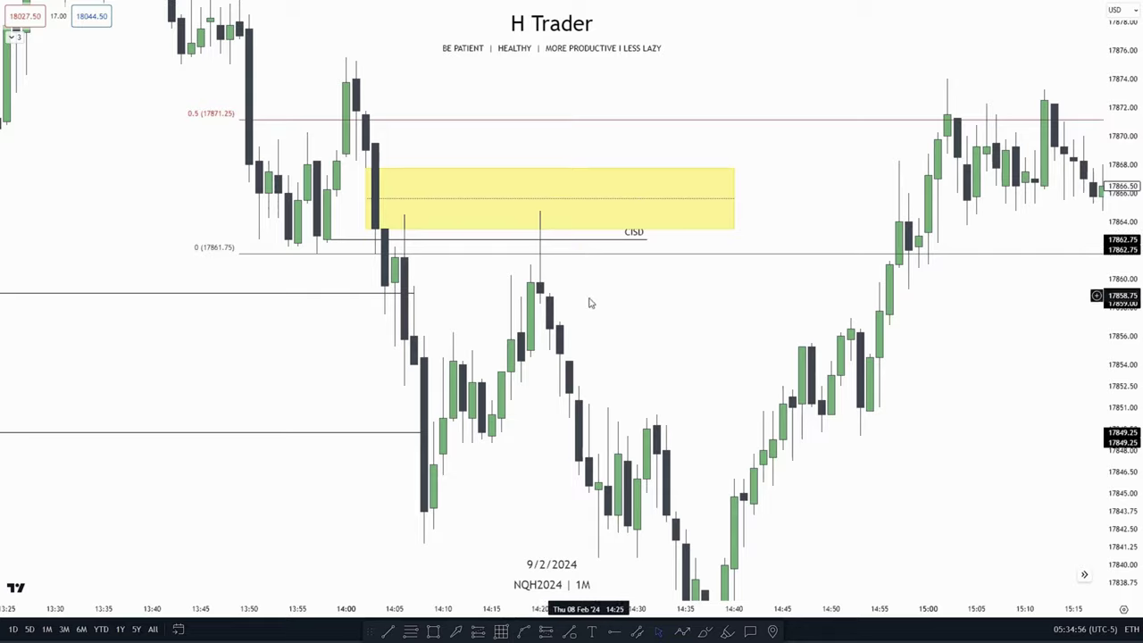
pyautogui.moveTo(669, 353); pyautogui.dragTo(648, 224)
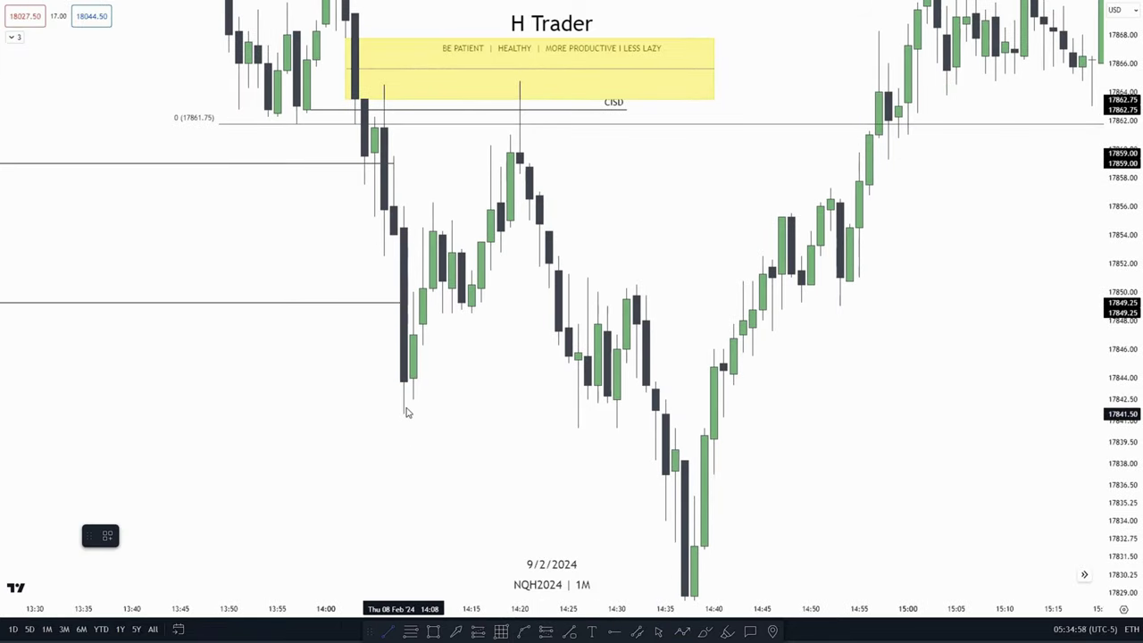
pyautogui.click(579, 415)
pyautogui.click(549, 438)
pyautogui.moveTo(1122, 272); pyautogui.dragTo(1123, 299)
pyautogui.moveTo(711, 215); pyautogui.dragTo(783, 339)
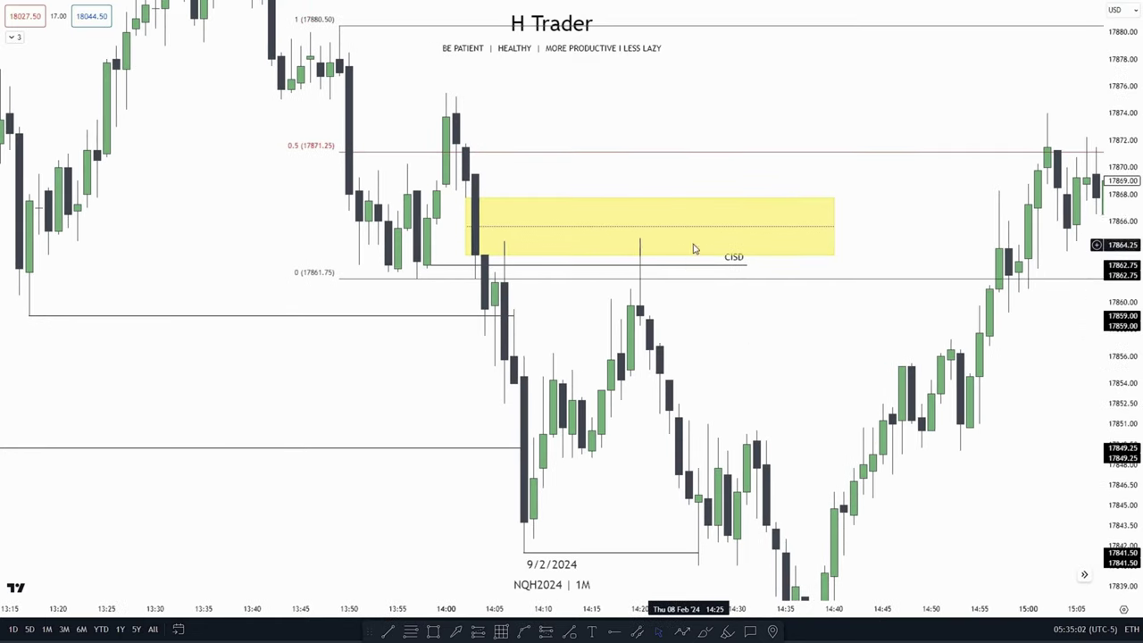
pyautogui.moveTo(680, 296); pyautogui.dragTo(621, 249)
pyautogui.moveTo(1122, 223); pyautogui.dragTo(1122, 254)
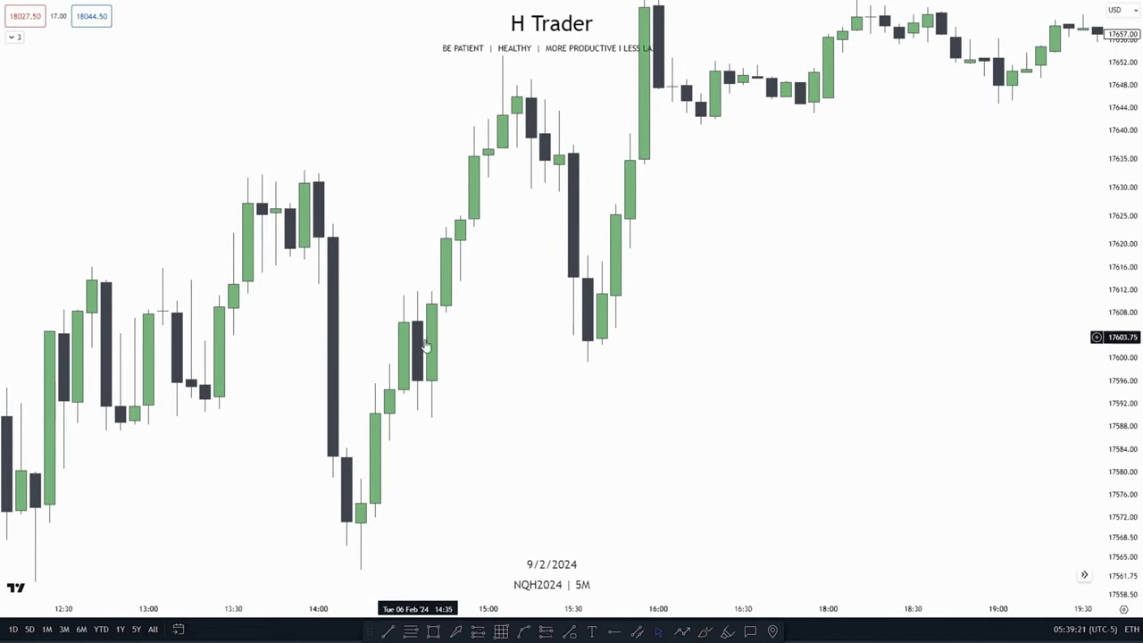
# On the five-minute chart, mark the gap of the 14:05 drop with a yellow rectangle from about 17613 to 17584, extended to 18:00
pyautogui.moveTo(425, 342); pyautogui.dragTo(485, 312)
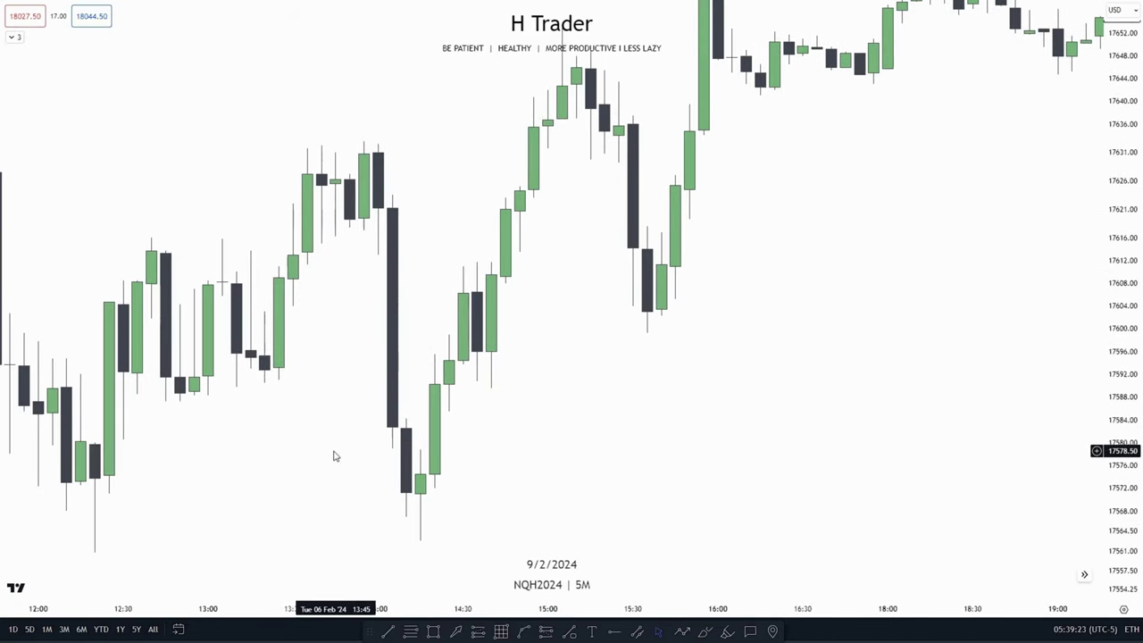
pyautogui.moveTo(541, 357); pyautogui.dragTo(465, 393)
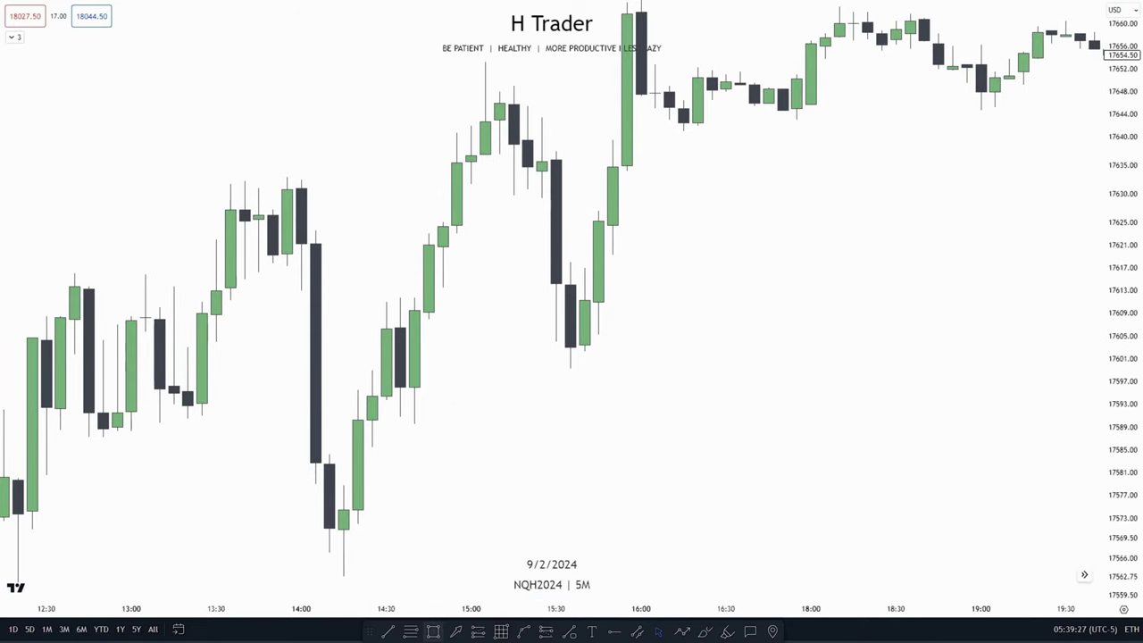
pyautogui.moveTo(301, 292)
pyautogui.mouseDown()
pyautogui.moveTo(329, 396)
pyautogui.moveTo(329, 455)
pyautogui.mouseUp()
pyautogui.moveTo(330, 371); pyautogui.dragTo(810, 373)
pyautogui.click(593, 467)
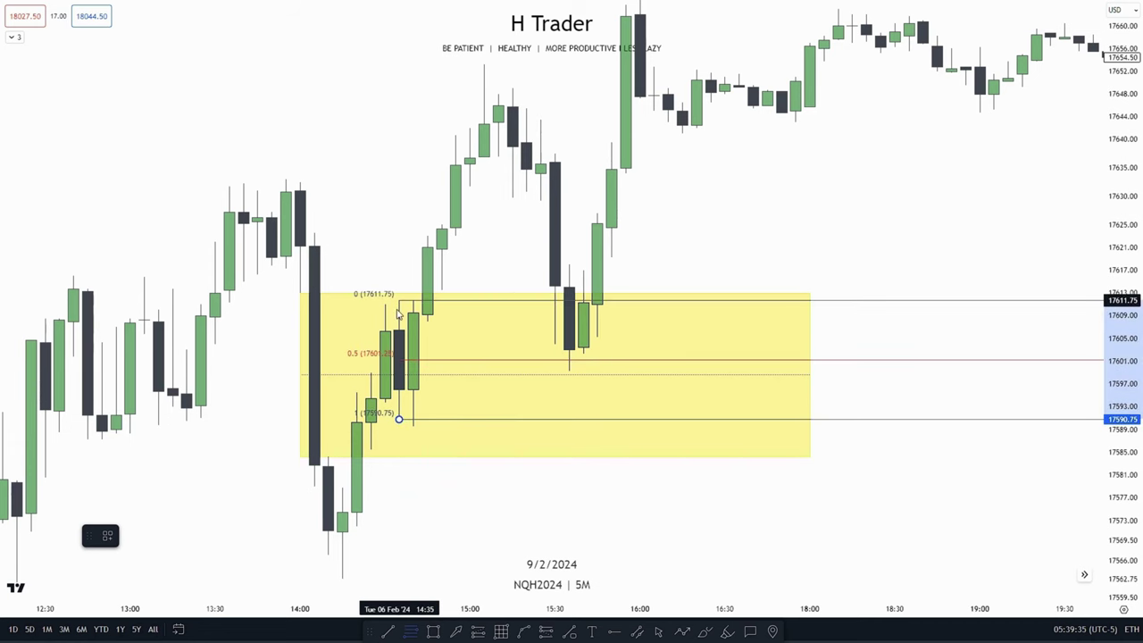
# Draw a Fibonacci retracement at the 14:35 candle from 17590.75 up to 17611.75
pyautogui.click(399, 300)
pyautogui.click(435, 478)
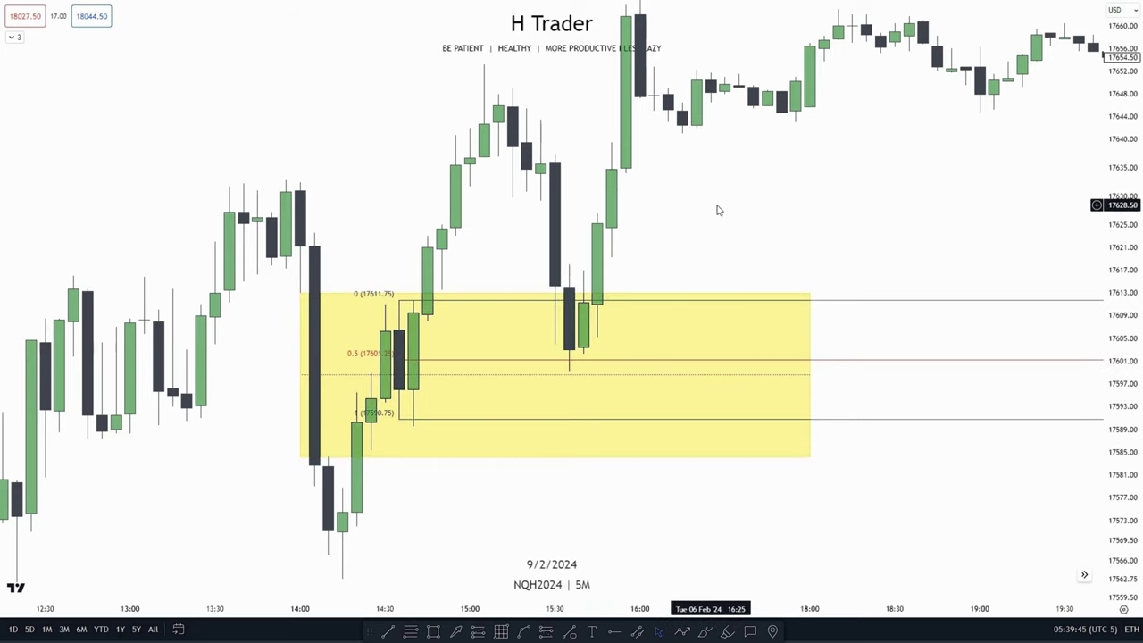
# Draw a horizontal trend line at 17629.25 from the 15:25 candle's low to about 16:15
pyautogui.moveTo(521, 226); pyautogui.dragTo(514, 288)
pyautogui.moveTo(636, 325); pyautogui.dragTo(579, 366)
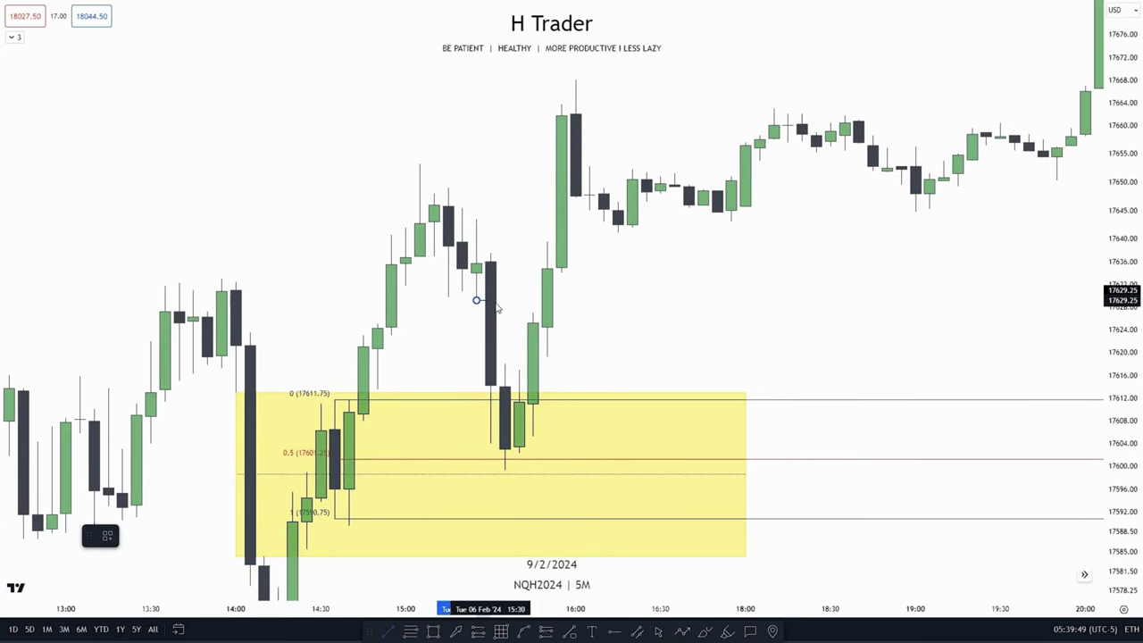
pyautogui.click(618, 301)
pyautogui.click(636, 332)
# Draw a horizontal trend line at 17653.25 from the 15:05 high to about 16:00
pyautogui.moveTo(691, 295); pyautogui.dragTo(716, 358)
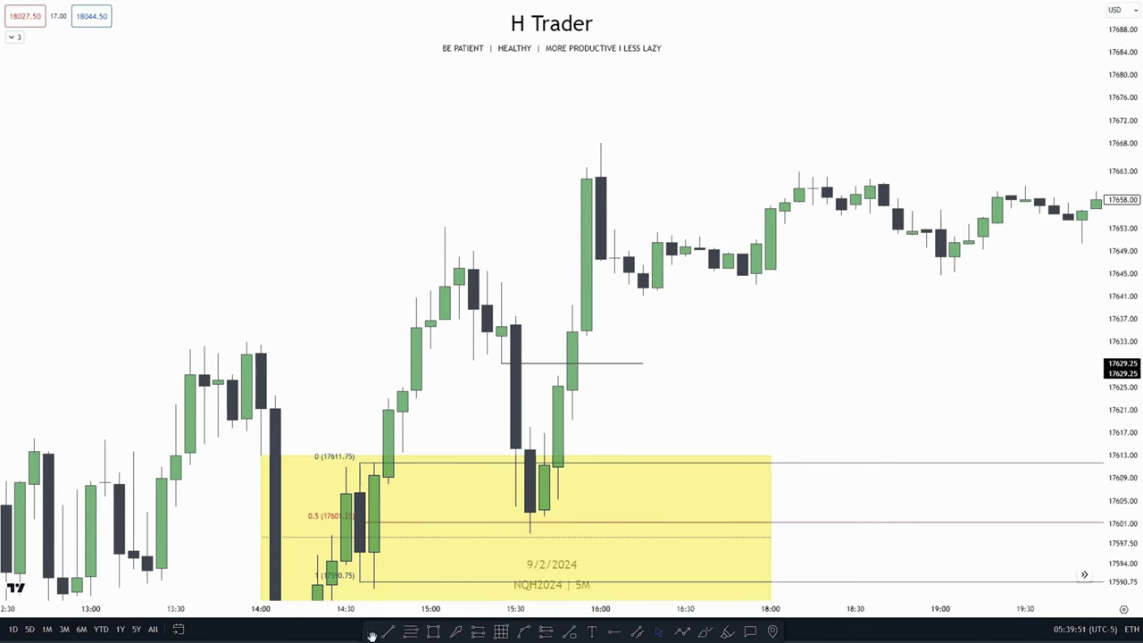
pyautogui.click(387, 631)
pyautogui.click(598, 228)
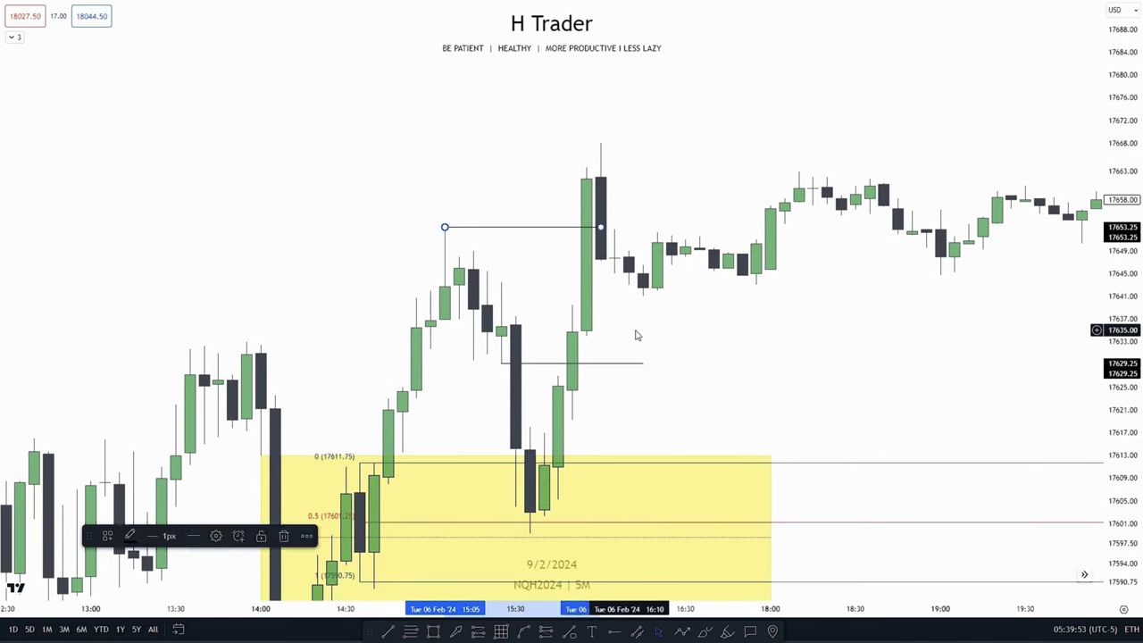
# Examine the wider five-minute price action before and after the marked setup
pyautogui.scroll(-5, 941, 359)
pyautogui.scroll(-5, 587, 400)
pyautogui.moveTo(587, 400); pyautogui.dragTo(429, 548)
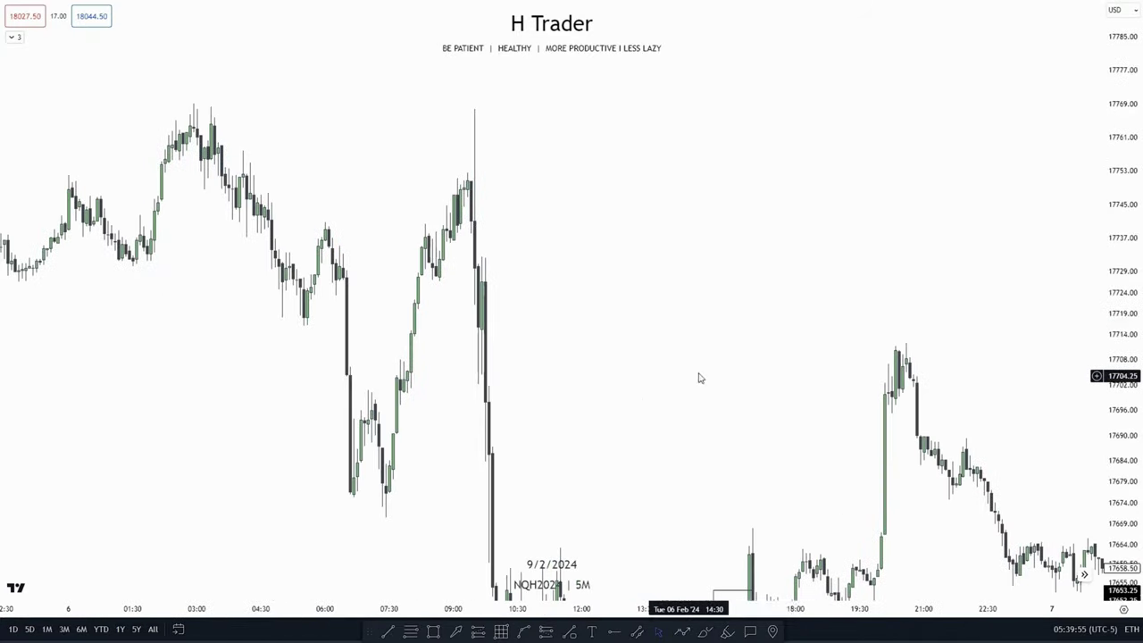
pyautogui.moveTo(768, 355); pyautogui.dragTo(643, 259)
pyautogui.moveTo(772, 376); pyautogui.dragTo(640, 272)
pyautogui.moveTo(716, 399); pyautogui.dragTo(847, 313)
pyautogui.scroll(5, 712, 363)
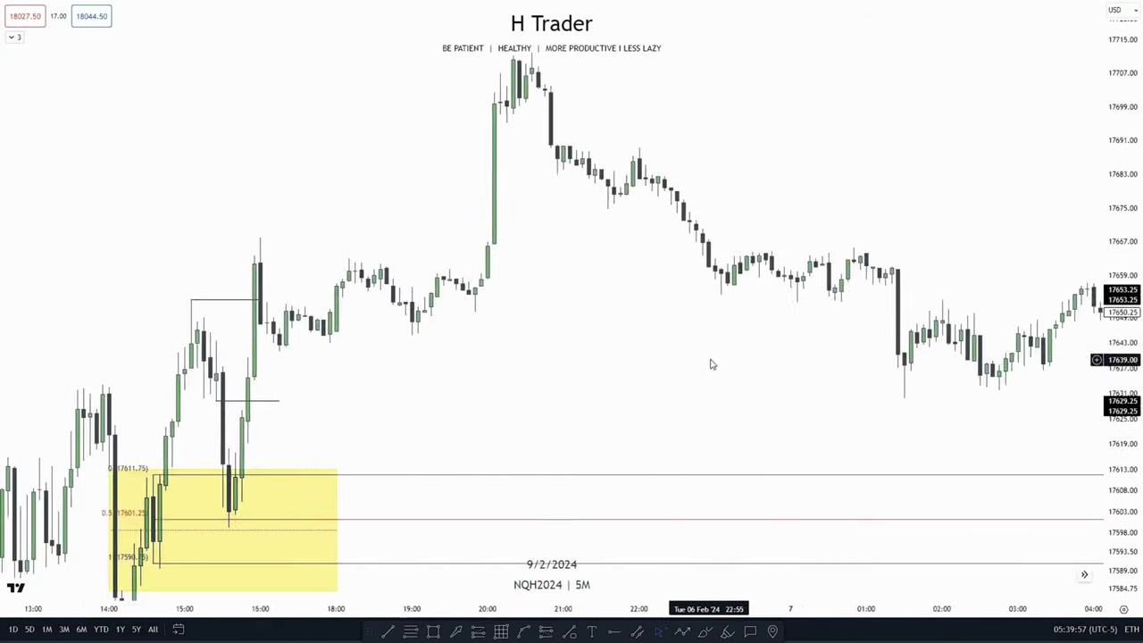
pyautogui.moveTo(701, 423); pyautogui.dragTo(1010, 357)
pyautogui.moveTo(755, 332)
pyautogui.mouseDown()
pyautogui.moveTo(1012, 286)
pyautogui.moveTo(956, 267)
pyautogui.mouseUp()
pyautogui.scroll(5, 755, 334)
pyautogui.scroll(3, 769, 464)
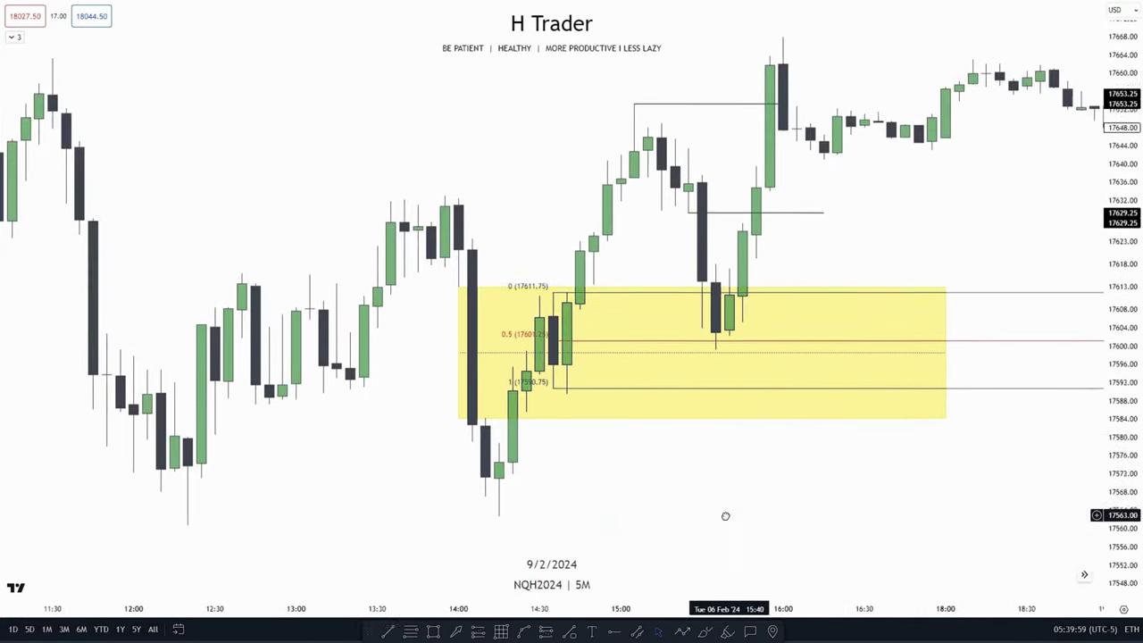
# Draw a trend line between the two swing lows, from 13:10 at 17562.75 to 13:55 at 17560.25
pyautogui.moveTo(724, 515); pyautogui.dragTo(645, 513)
pyautogui.click(388, 632)
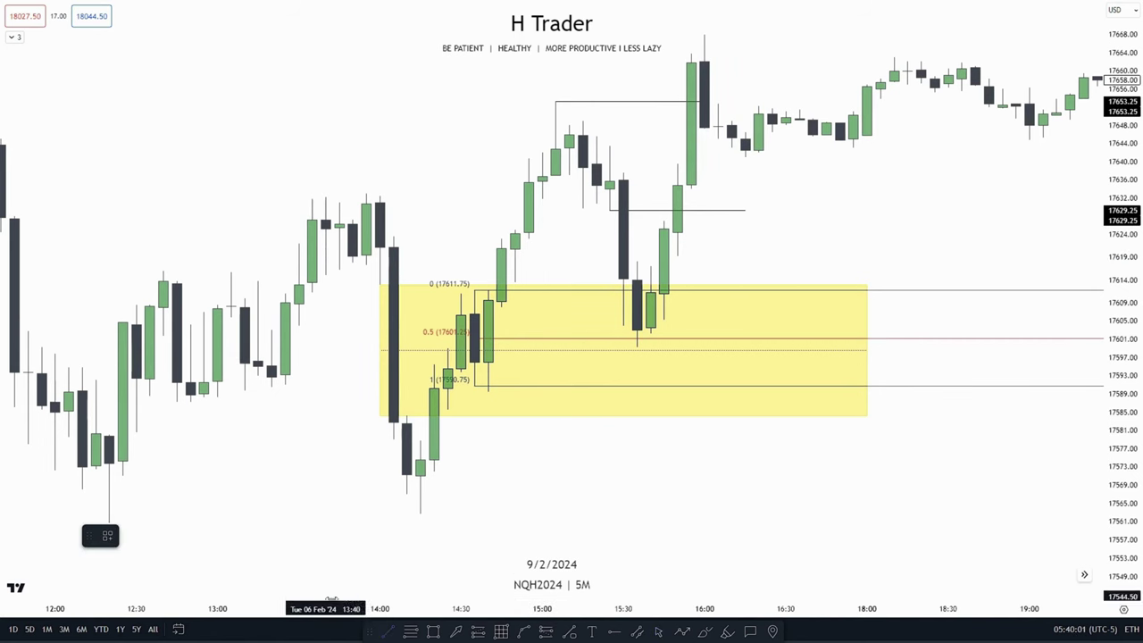
pyautogui.click(245, 514)
pyautogui.click(366, 525)
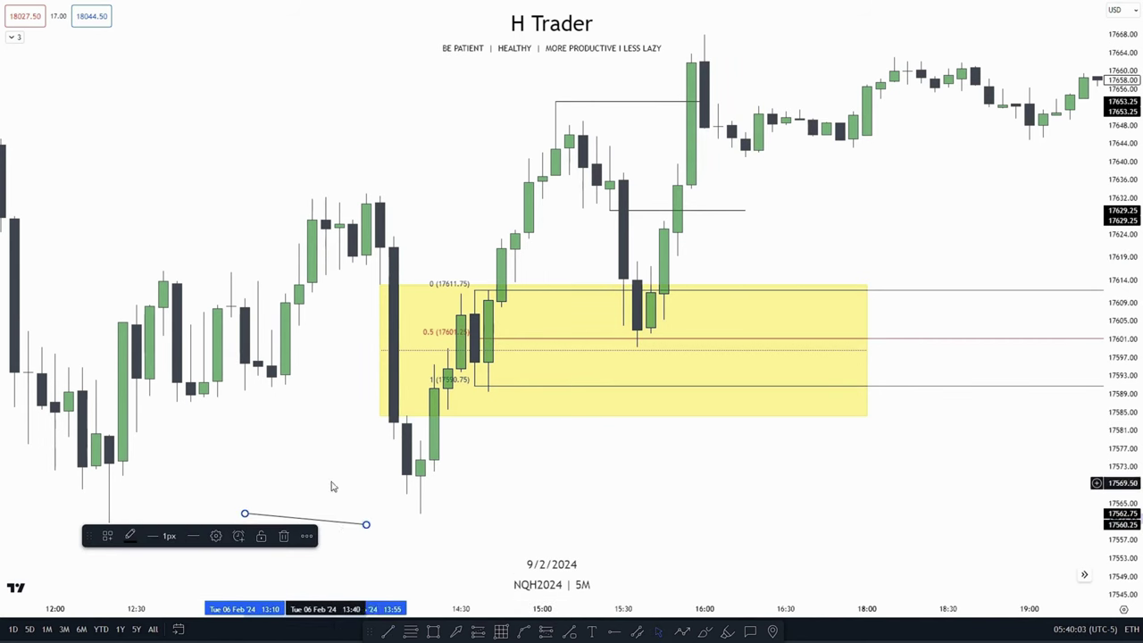
# Reposition the newest trend line's ends so it runs horizontally at 17560.75 from the 12:20 swing low to about 16:00
pyautogui.moveTo(327, 483); pyautogui.dragTo(413, 402)
pyautogui.moveTo(313, 437); pyautogui.dragTo(196, 441)
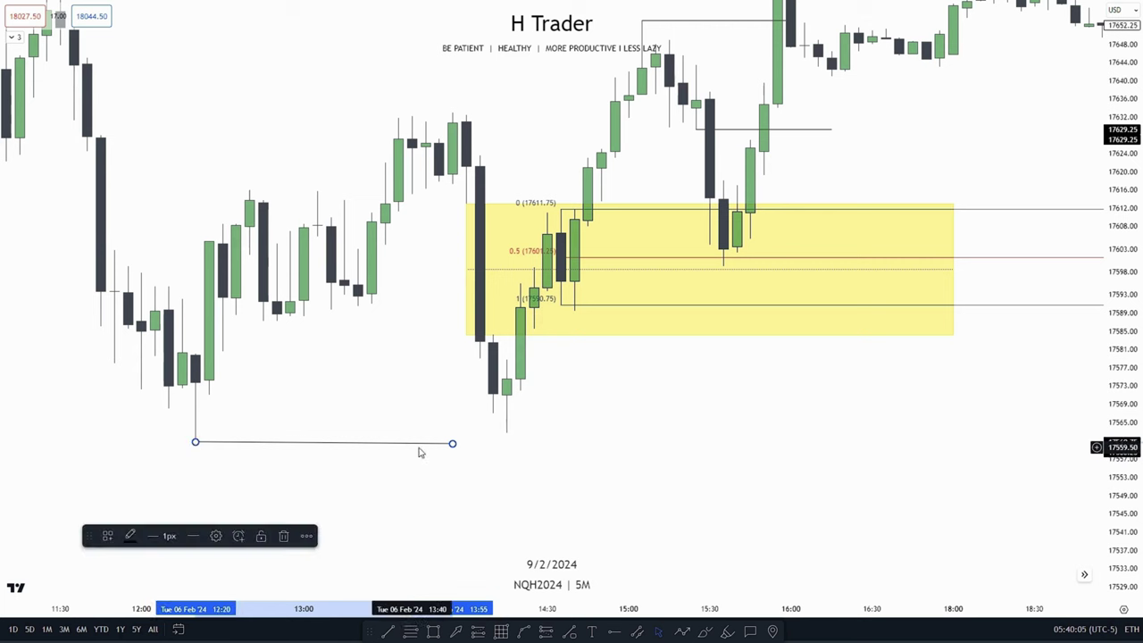
pyautogui.moveTo(453, 444); pyautogui.dragTo(791, 441)
pyautogui.click(580, 416)
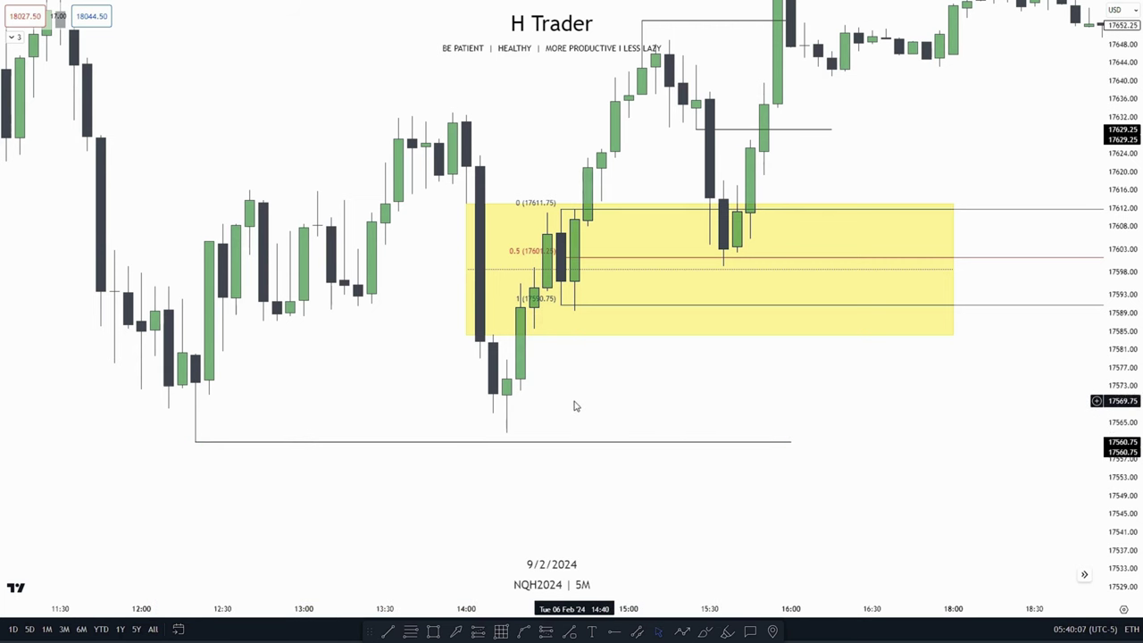
# Review the marked 6 February setup and bring the 29 January morning price action into view
pyautogui.moveTo(627, 389); pyautogui.dragTo(552, 476)
pyautogui.moveTo(694, 447); pyautogui.dragTo(538, 527)
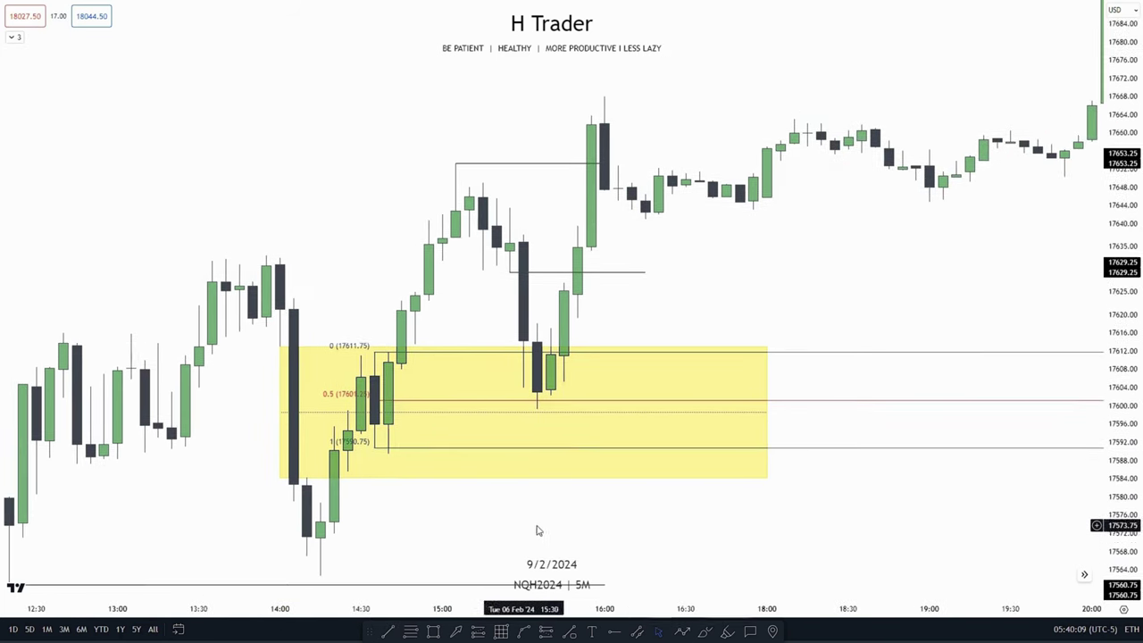
pyautogui.hscroll(5, 527, 334)
pyautogui.scroll(2, 527, 334)
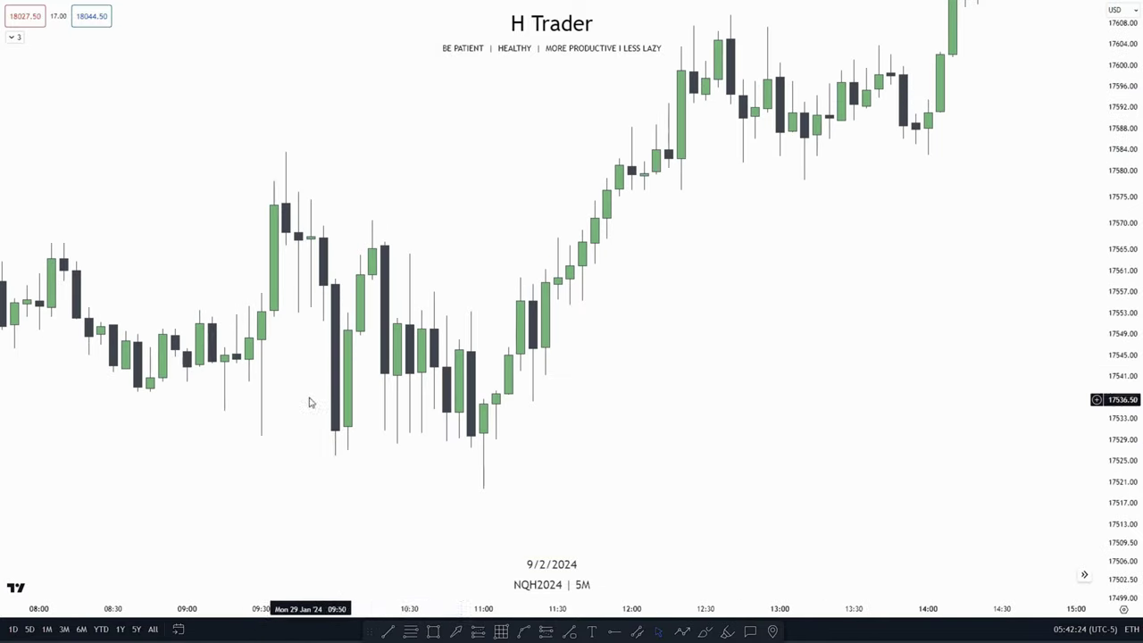
pyautogui.moveTo(416, 459); pyautogui.dragTo(408, 421)
# Try marking the 10:00 swing low at about 17526 with a horizontal trend line extending to the 11:00 low
pyautogui.click(388, 632)
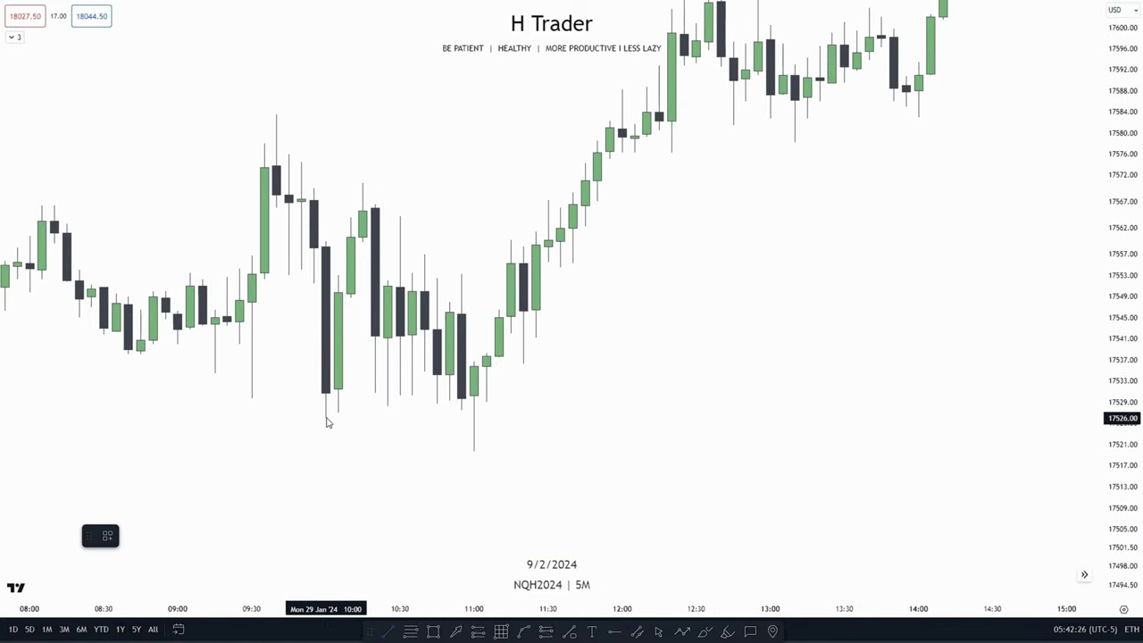
pyautogui.moveTo(326, 422)
pyautogui.mouseDown()
pyautogui.moveTo(585, 420)
pyautogui.moveTo(528, 443)
pyautogui.moveTo(502, 420)
pyautogui.mouseUp()
pyautogui.click(406, 419)
pyautogui.press('Delete')
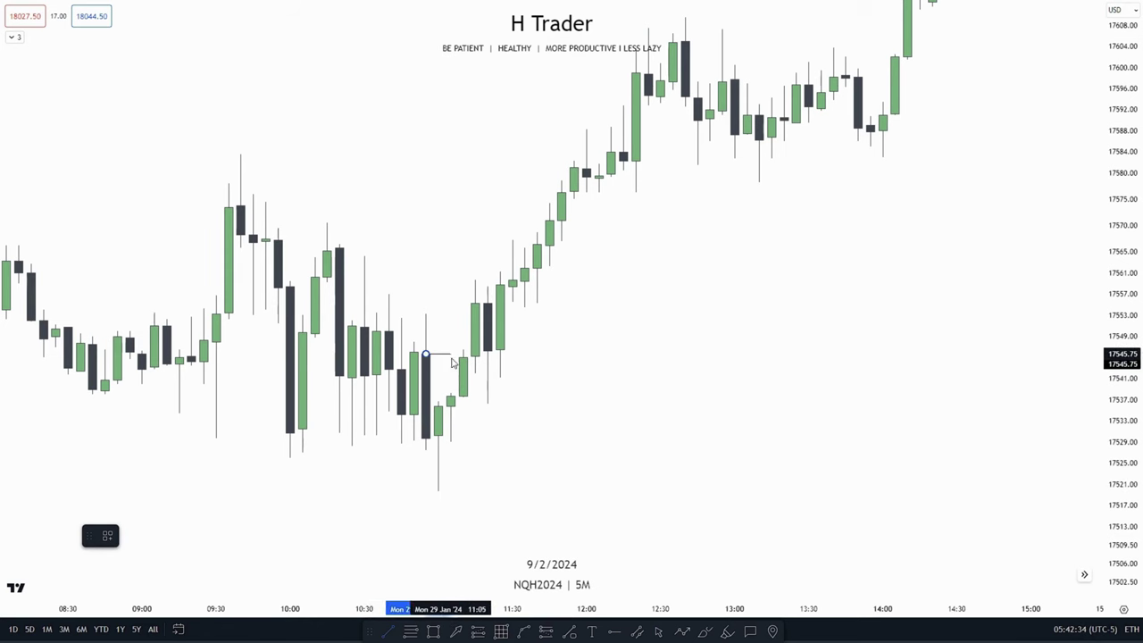
# Draw a horizontal trend line at 17545.75 from the 10:55 candle to about 12:15, and try a Fibonacci retracement on that candle
pyautogui.moveTo(453, 362); pyautogui.dragTo(621, 384)
pyautogui.click(421, 303)
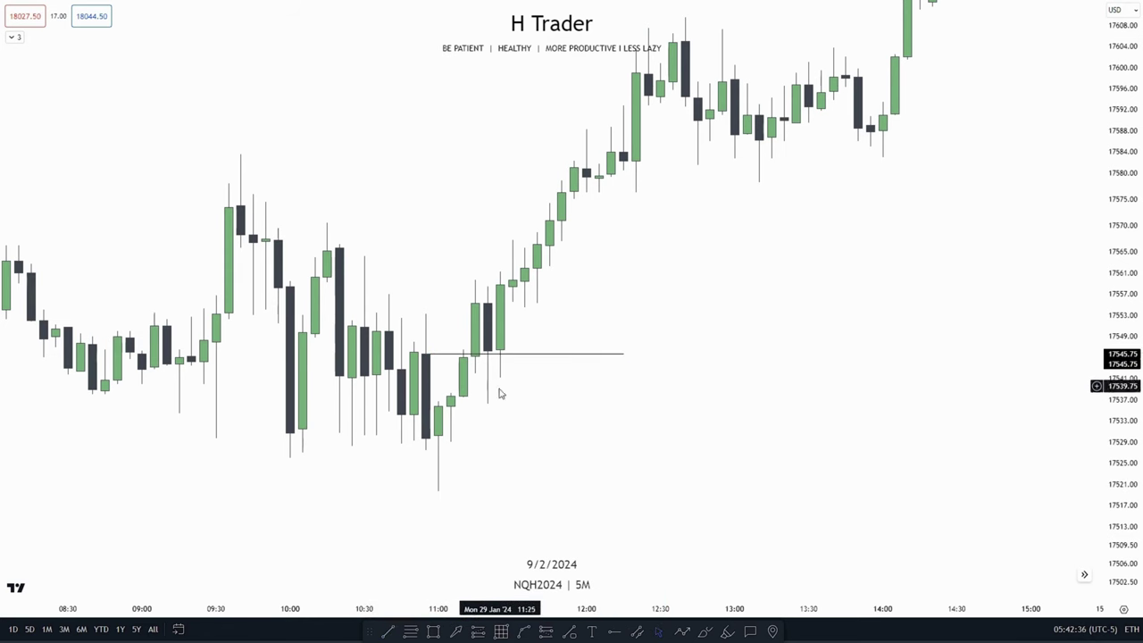
pyautogui.click(424, 449)
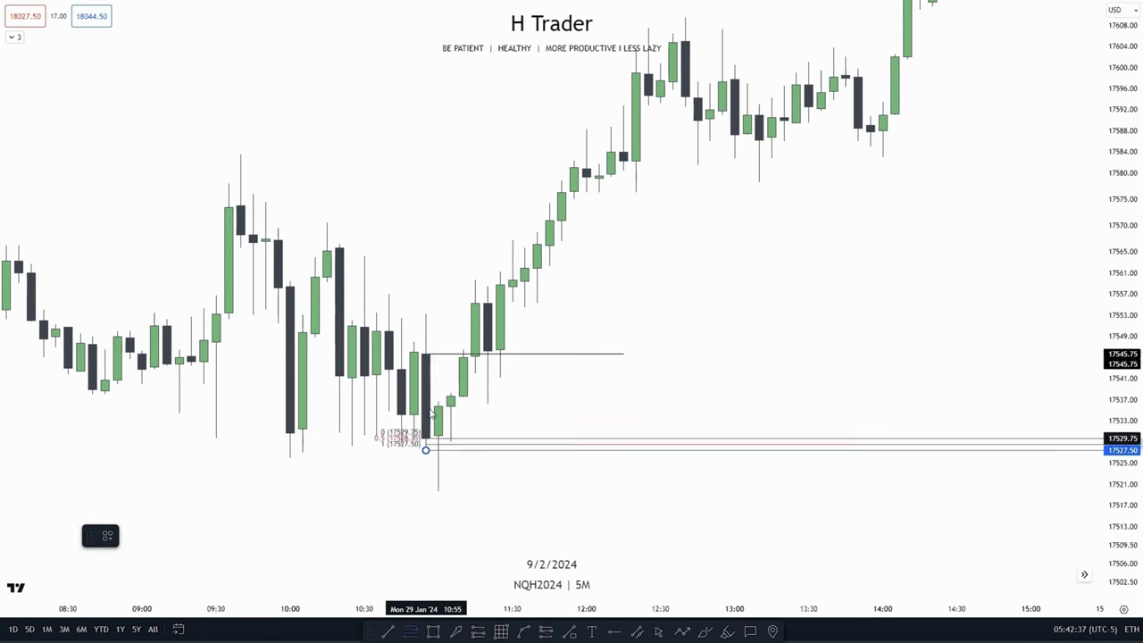
pyautogui.click(430, 316)
pyautogui.press('Delete')
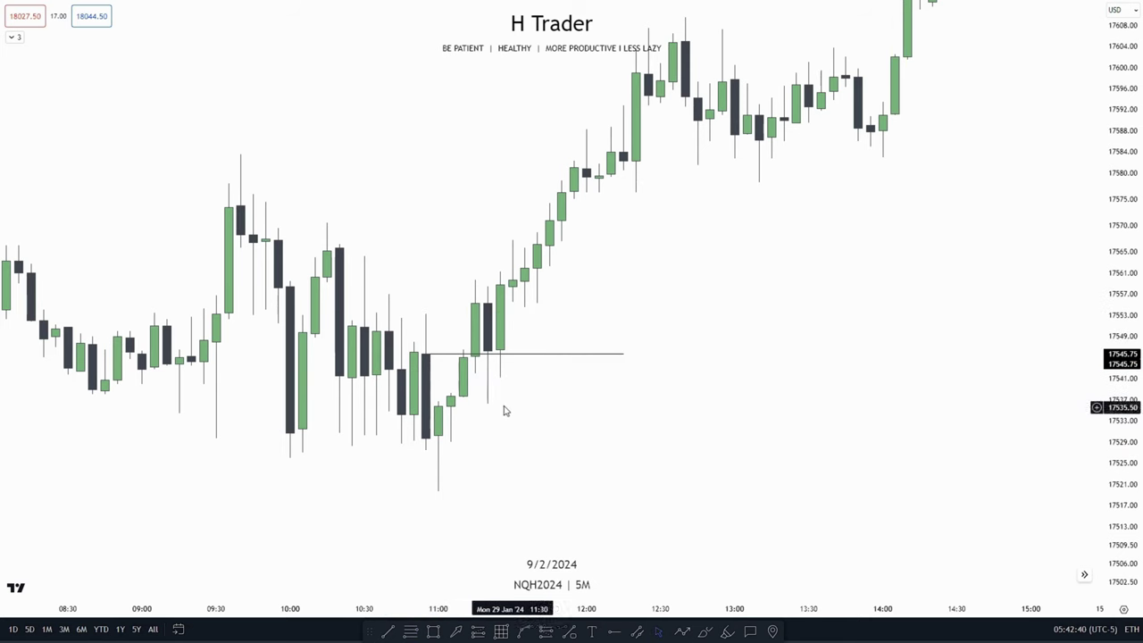
# Mark the small gap around 17540 with a rectangle from 11:05 to about 12:35
pyautogui.moveTo(506, 409); pyautogui.dragTo(533, 380)
pyautogui.moveTo(527, 456); pyautogui.dragTo(464, 463)
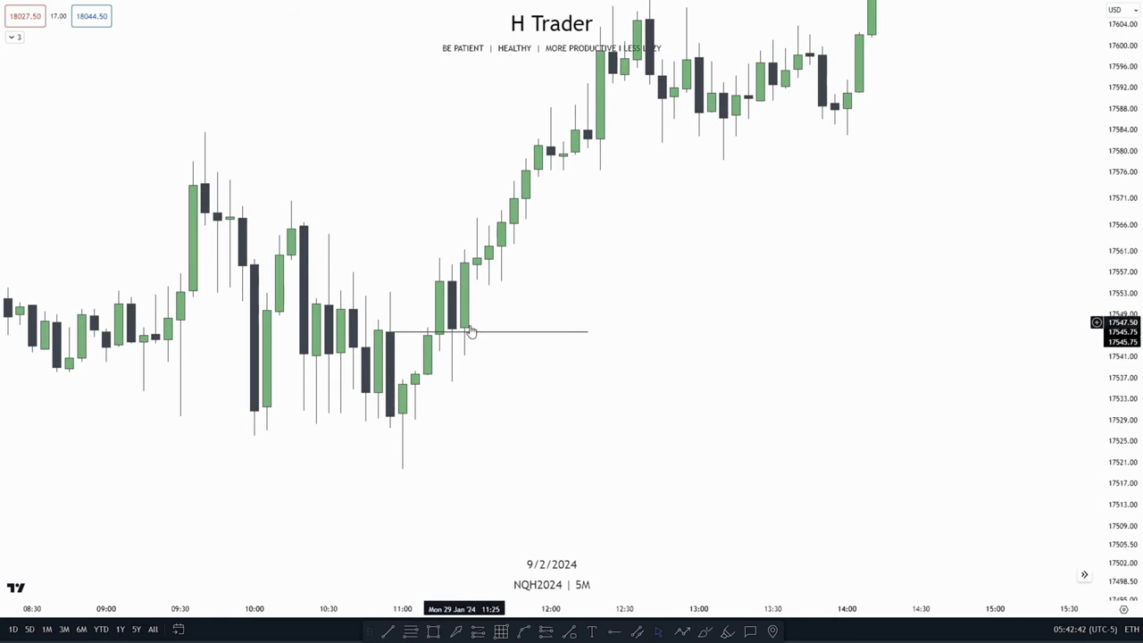
pyautogui.click(418, 353)
pyautogui.click(637, 370)
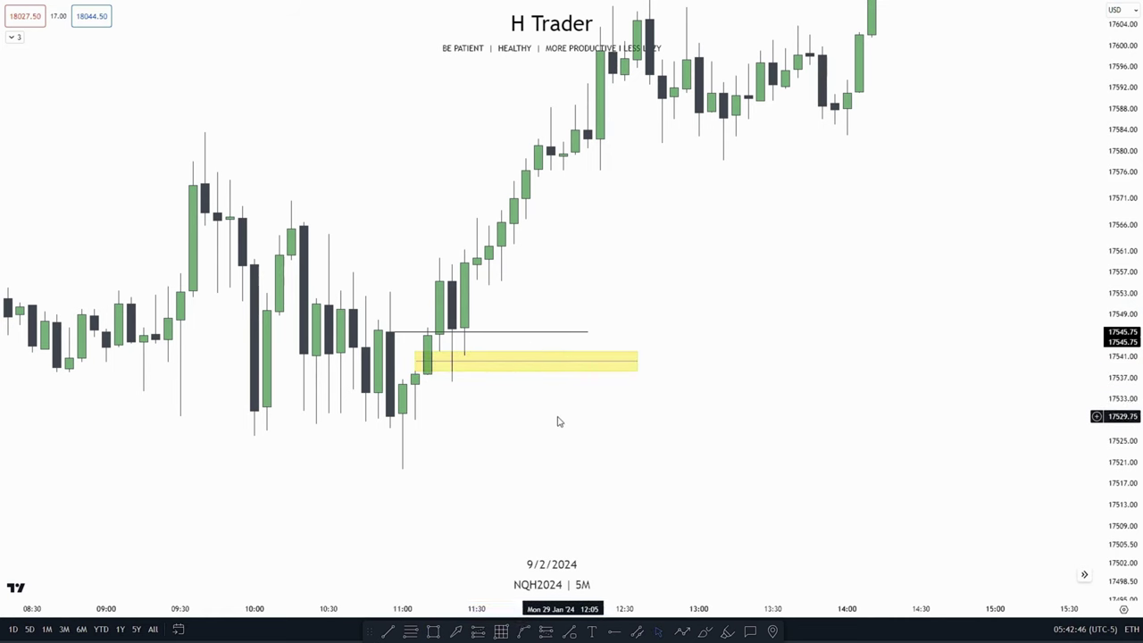
# Delete the small gap rectangle and the 17545.75 trend line
pyautogui.hscroll(-2, 492, 422)
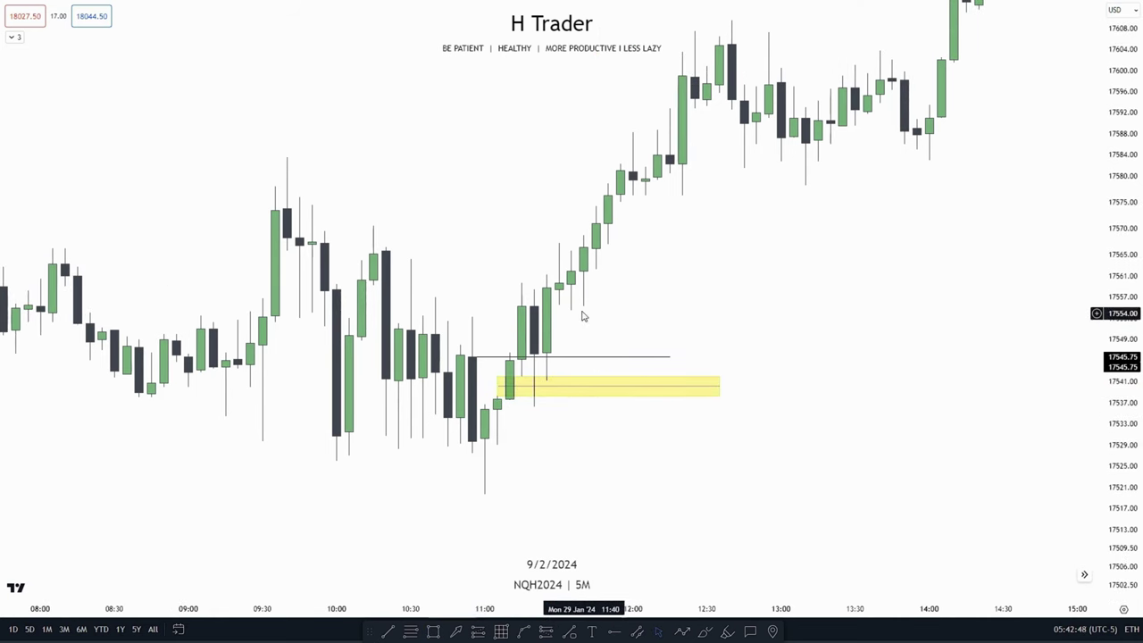
pyautogui.click(510, 386)
pyautogui.press('Delete')
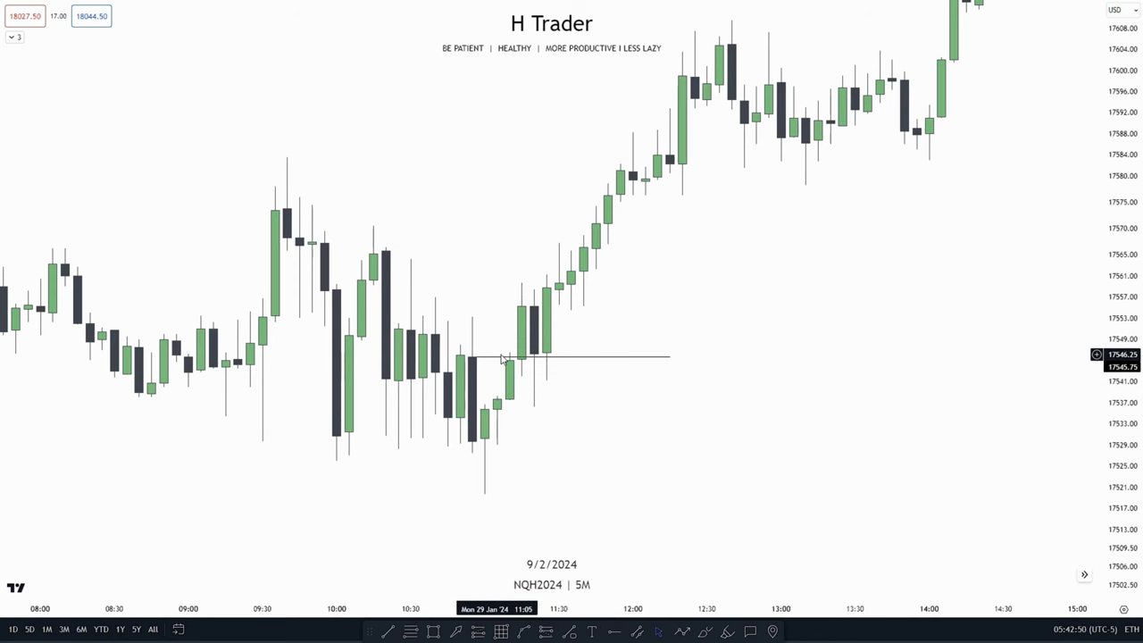
pyautogui.hscroll(2, 519, 376)
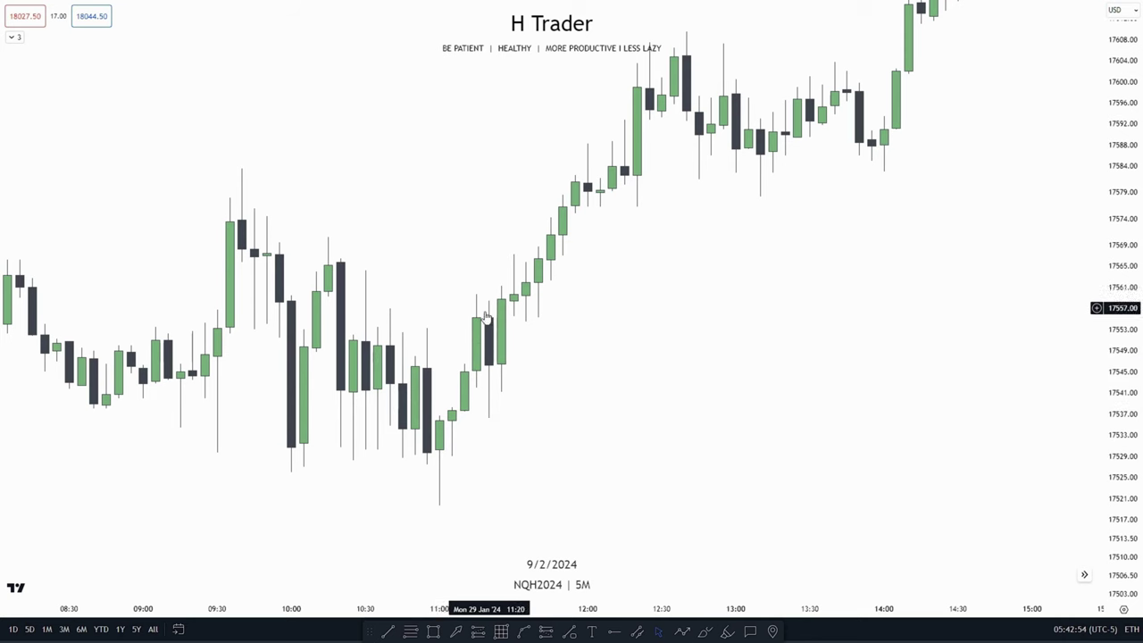
# Draw a gap rectangle from 10:15 to 13:00 between about 17559 and 17552
pyautogui.moveTo(804, 405); pyautogui.dragTo(845, 403)
pyautogui.moveTo(1122, 394); pyautogui.dragTo(1122, 379)
pyautogui.scroll(1, 724, 375)
pyautogui.moveTo(587, 374); pyautogui.dragTo(573, 403)
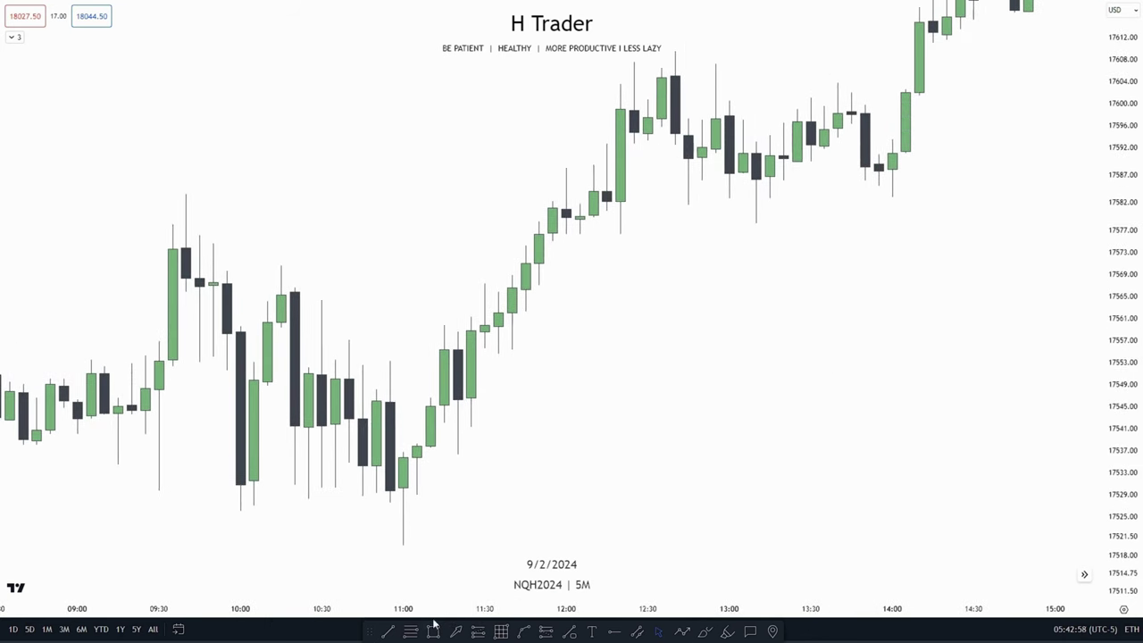
pyautogui.click(433, 631)
pyautogui.moveTo(281, 328)
pyautogui.mouseDown()
pyautogui.moveTo(308, 367)
pyautogui.moveTo(729, 347)
pyautogui.mouseUp()
pyautogui.click(584, 420)
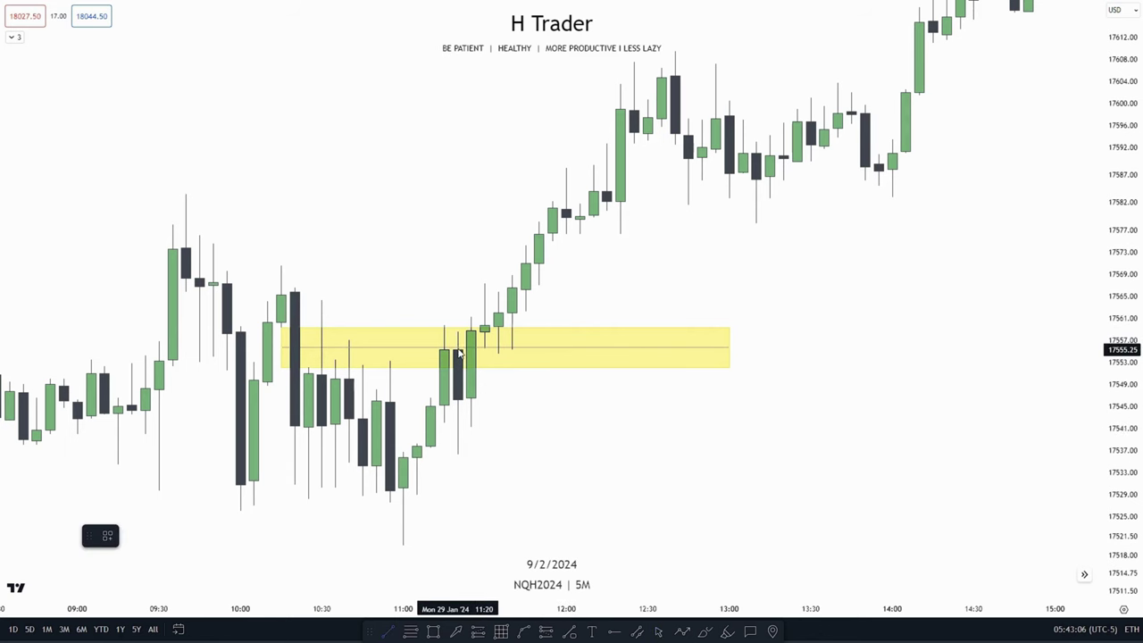
# Draw horizontal trend lines at 17555.25 from the 11:20 candle to about 12:20, and at 17583.50 from the 09:40 high to 12:30
pyautogui.click(623, 371)
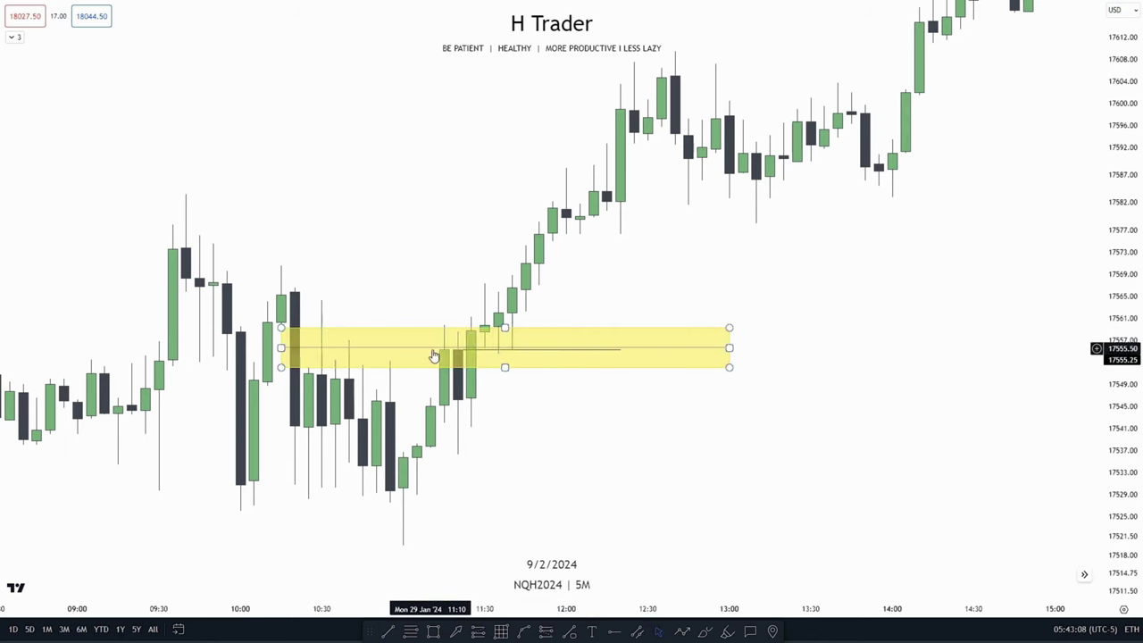
pyautogui.scroll(-2, 536, 390)
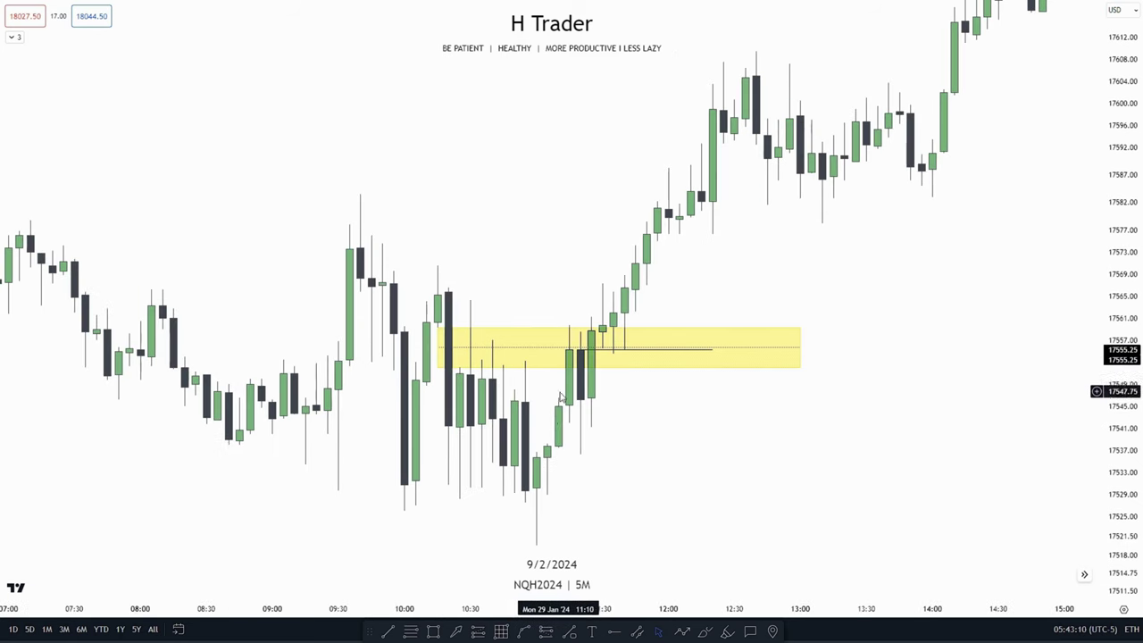
pyautogui.moveTo(674, 267); pyautogui.dragTo(629, 287)
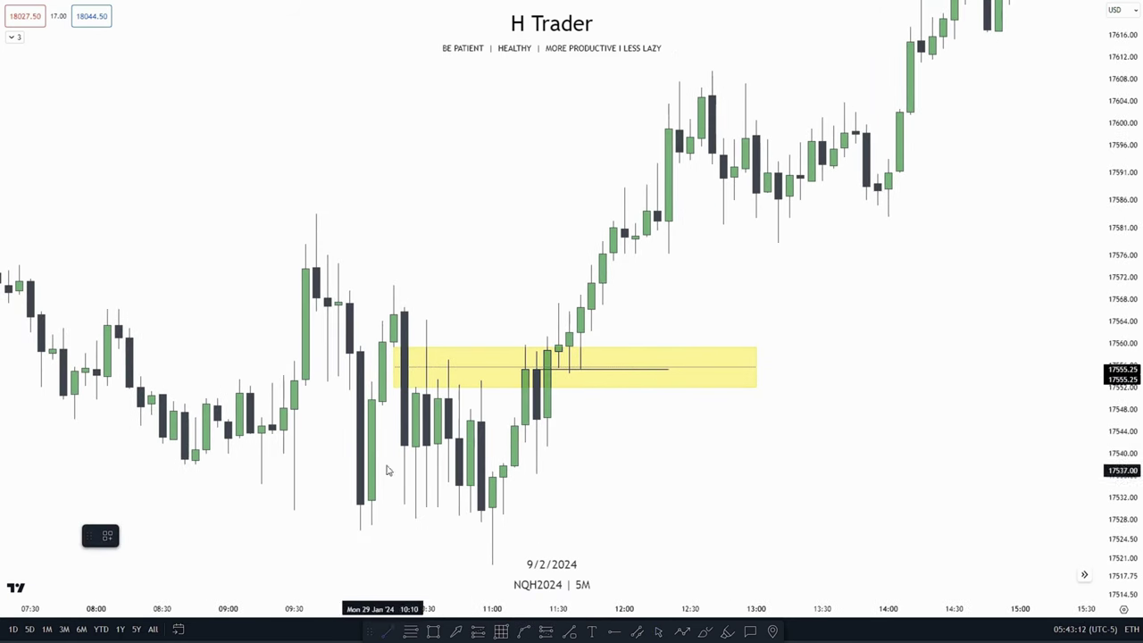
pyautogui.click(315, 215)
pyautogui.click(684, 219)
# Draw a horizontal trend line at 17591.50 from the overnight high just after 04:00 to about 13:10
pyautogui.scroll(-4, 643, 213)
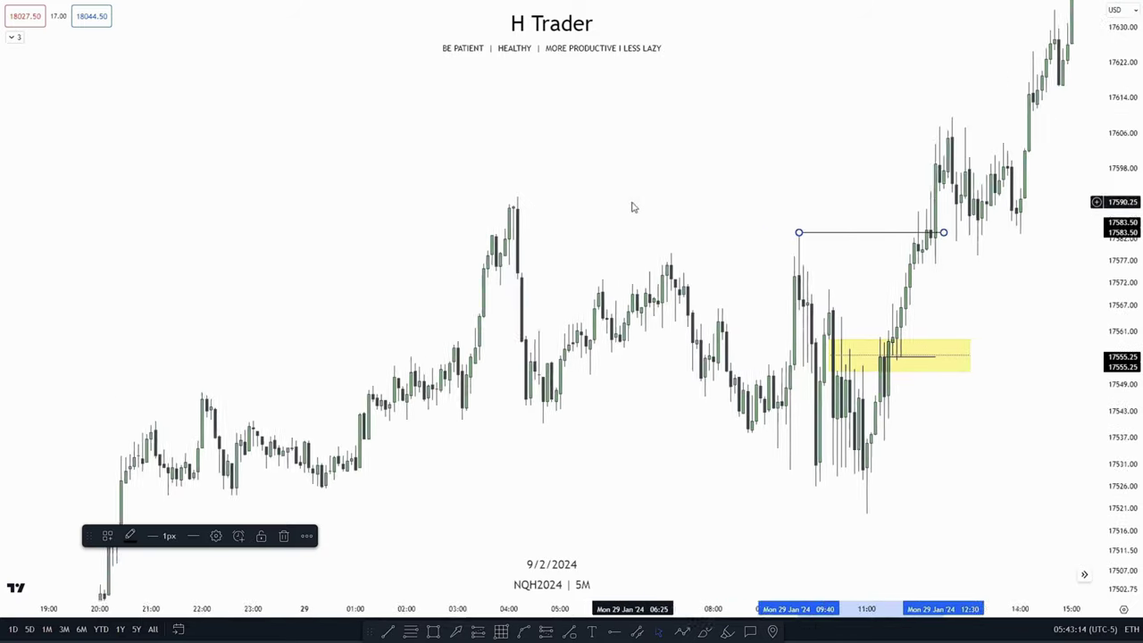
pyautogui.moveTo(635, 206); pyautogui.dragTo(435, 294)
pyautogui.click(389, 631)
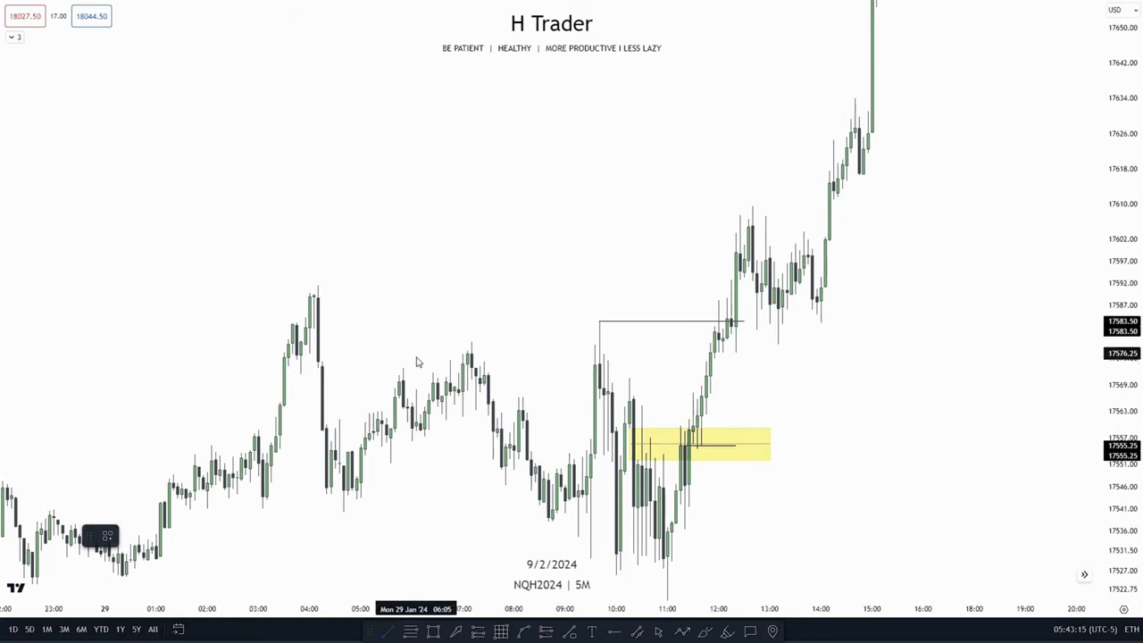
pyautogui.click(319, 285)
pyautogui.keyDown('shift'); pyautogui.click(779, 299); pyautogui.keyUp('shift')
pyautogui.moveTo(772, 383); pyautogui.dragTo(786, 368)
pyautogui.scroll(5, 786, 368)
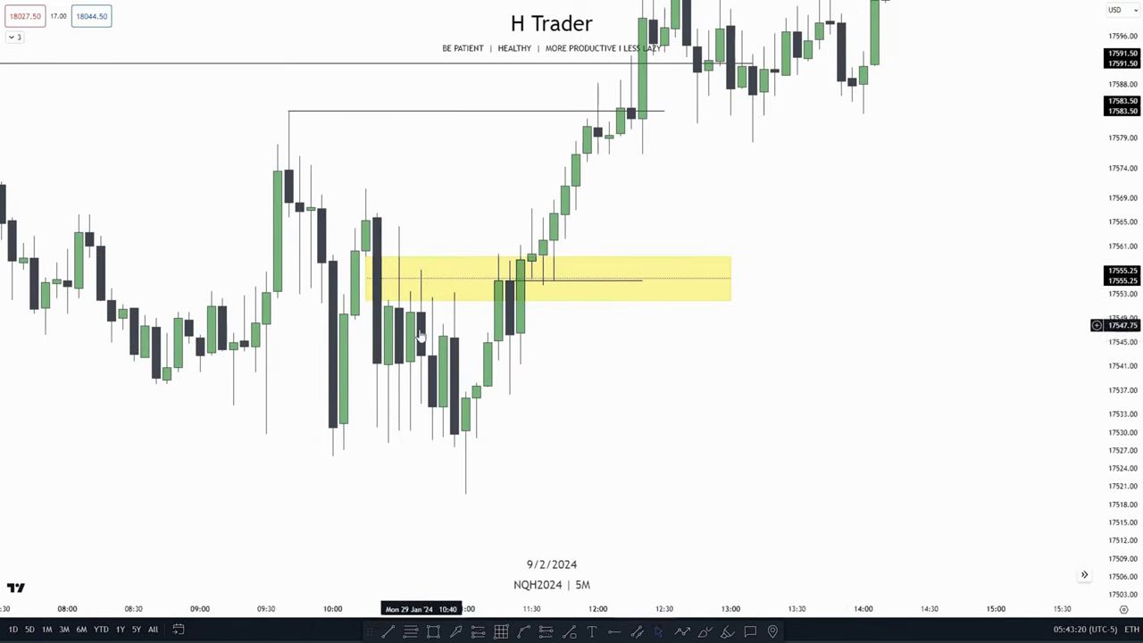
pyautogui.moveTo(644, 406)
pyautogui.mouseDown()
pyautogui.moveTo(667, 416)
pyautogui.moveTo(636, 410)
pyautogui.mouseUp()
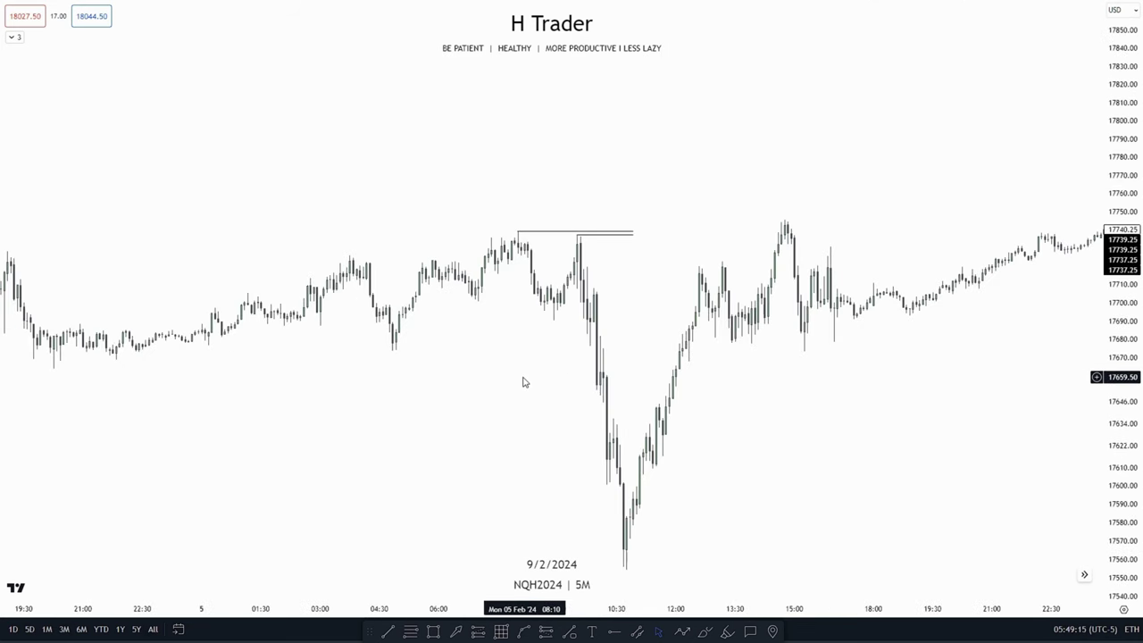
# Examine the 5 February sell-off from the marked highs and the recovery from the low before 11:00
pyautogui.moveTo(523, 382); pyautogui.dragTo(501, 355)
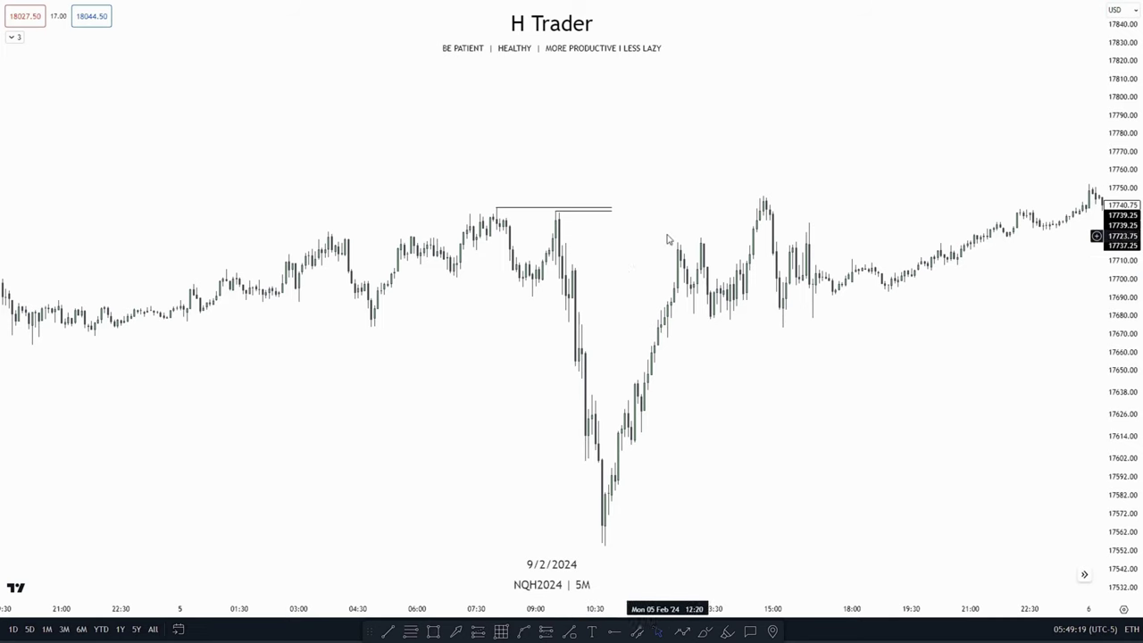
pyautogui.scroll(-3, 500, 384)
pyautogui.scroll(6, 541, 462)
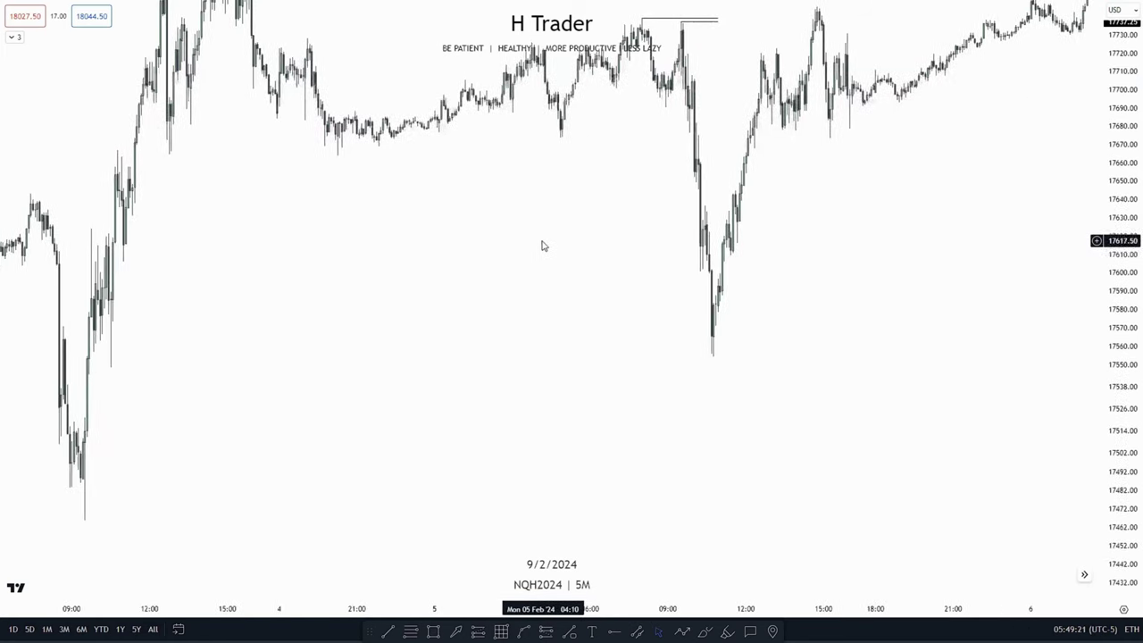
pyautogui.moveTo(611, 251); pyautogui.dragTo(919, 414)
pyautogui.scroll(2, 918, 413)
pyautogui.moveTo(1118, 447); pyautogui.dragTo(1118, 347)
pyautogui.scroll(4, 855, 480)
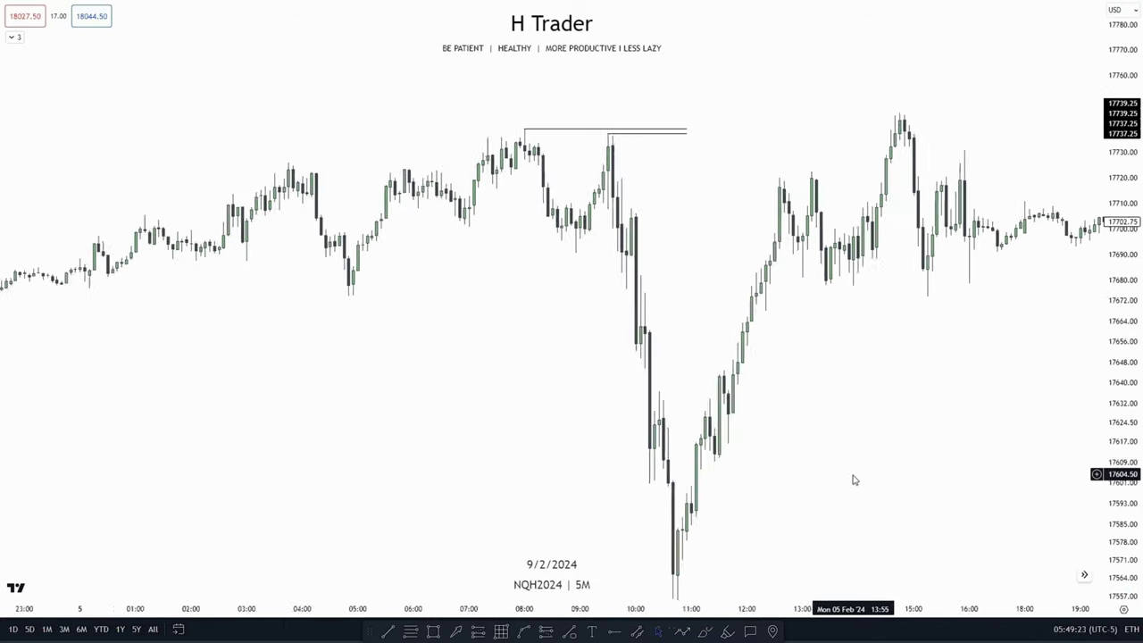
pyautogui.moveTo(833, 456); pyautogui.dragTo(907, 368)
pyautogui.moveTo(1133, 421); pyautogui.dragTo(1140, 361)
pyautogui.scroll(4, 750, 398)
pyautogui.moveTo(675, 409); pyautogui.dragTo(775, 393)
pyautogui.moveTo(1133, 409); pyautogui.dragTo(1140, 362)
pyautogui.scroll(2, 734, 371)
pyautogui.moveTo(716, 377); pyautogui.dragTo(820, 331)
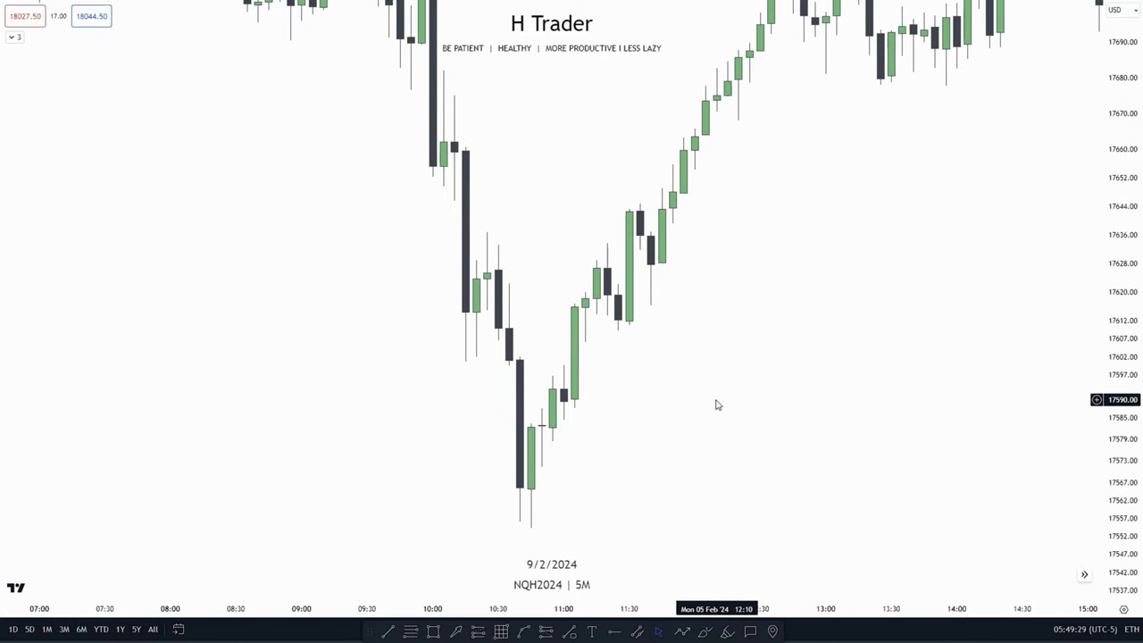
# Try marking the zone from the 11:20 candle's high at 17633.75 down to about 17609 with a rectangle extending to about 13:45
pyautogui.moveTo(706, 392); pyautogui.dragTo(651, 416)
pyautogui.moveTo(1132, 432); pyautogui.dragTo(1134, 414)
pyautogui.scroll(1, 657, 440)
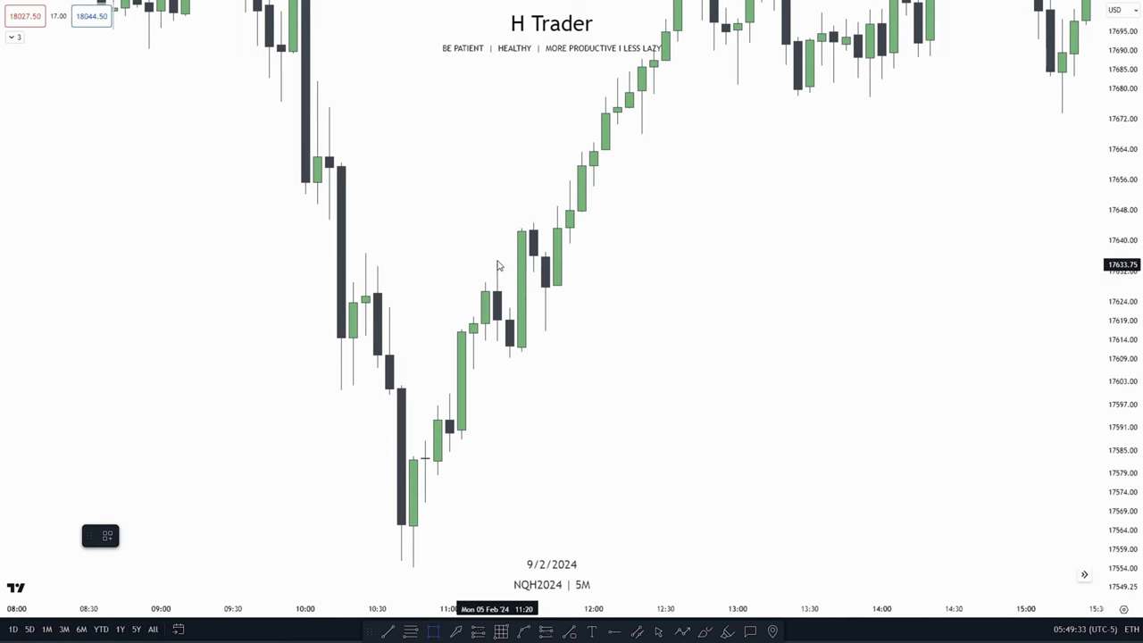
pyautogui.moveTo(498, 265); pyautogui.dragTo(848, 359)
pyautogui.click(615, 429)
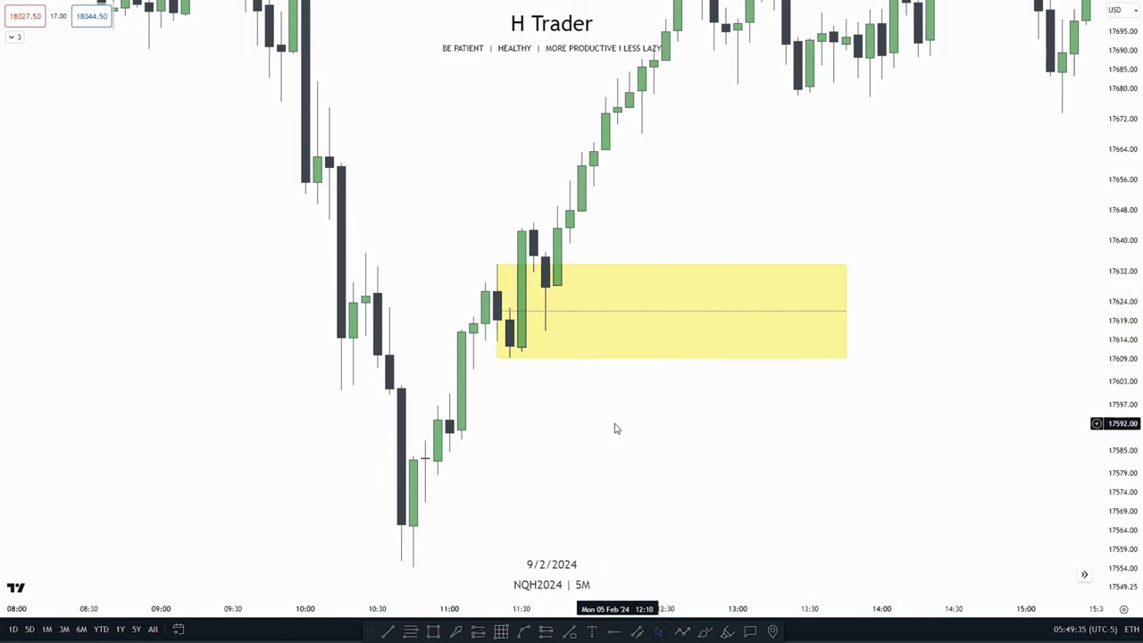
pyautogui.click(537, 359)
pyautogui.press('Delete')
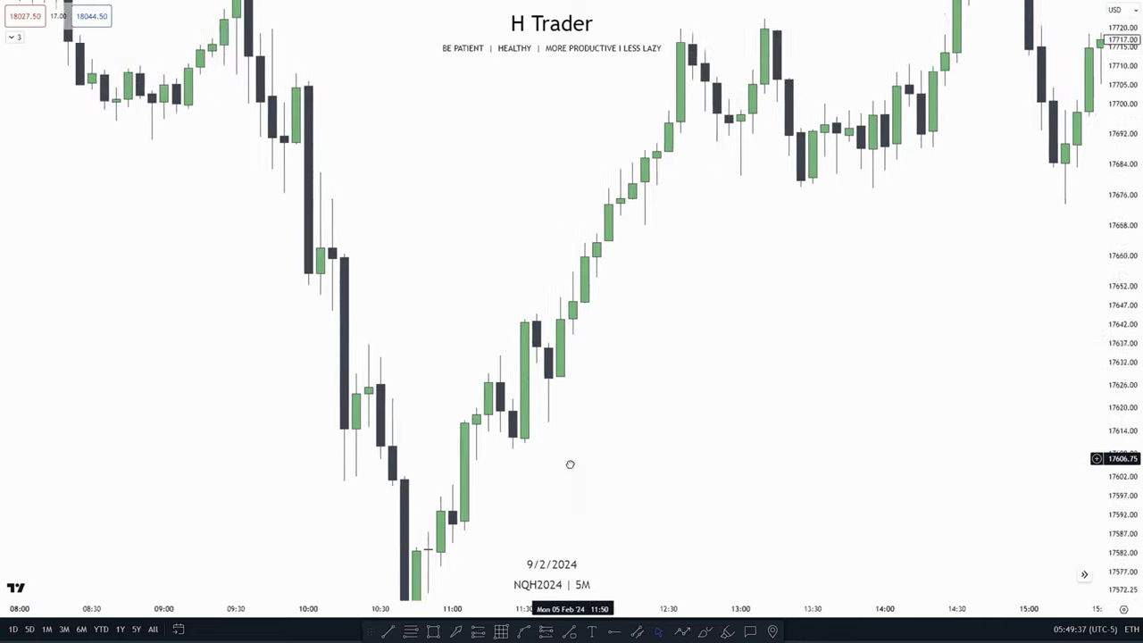
# Draw a horizontal trend line at 17626.75 from the 11:20 candle's open to about 12:40
pyautogui.scroll(3, 741, 420)
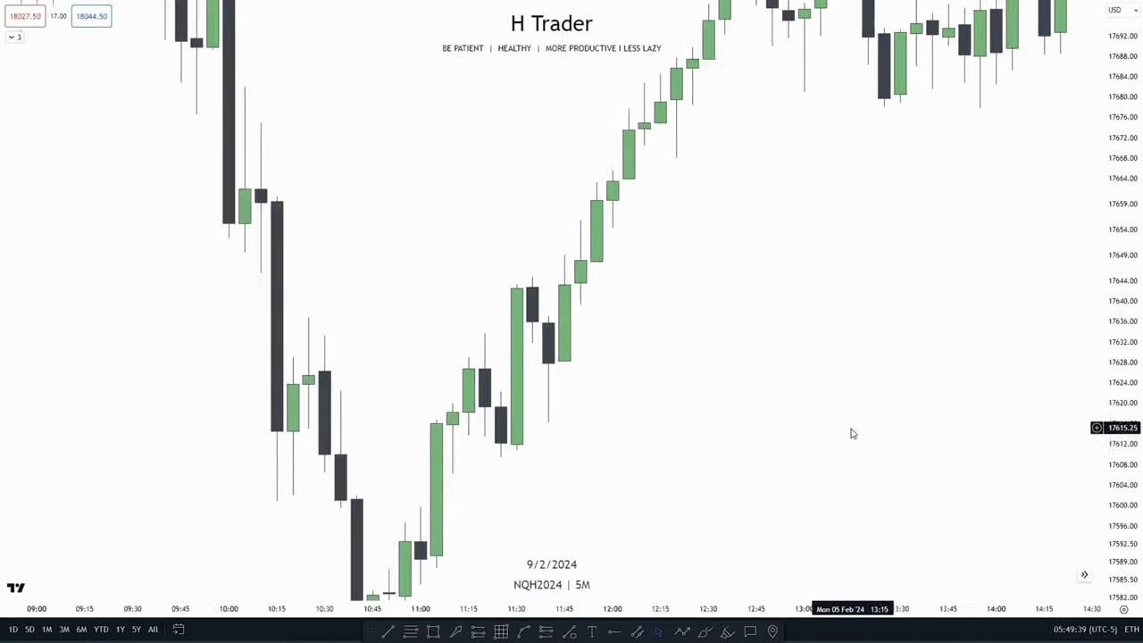
pyautogui.click(390, 632)
pyautogui.click(664, 369)
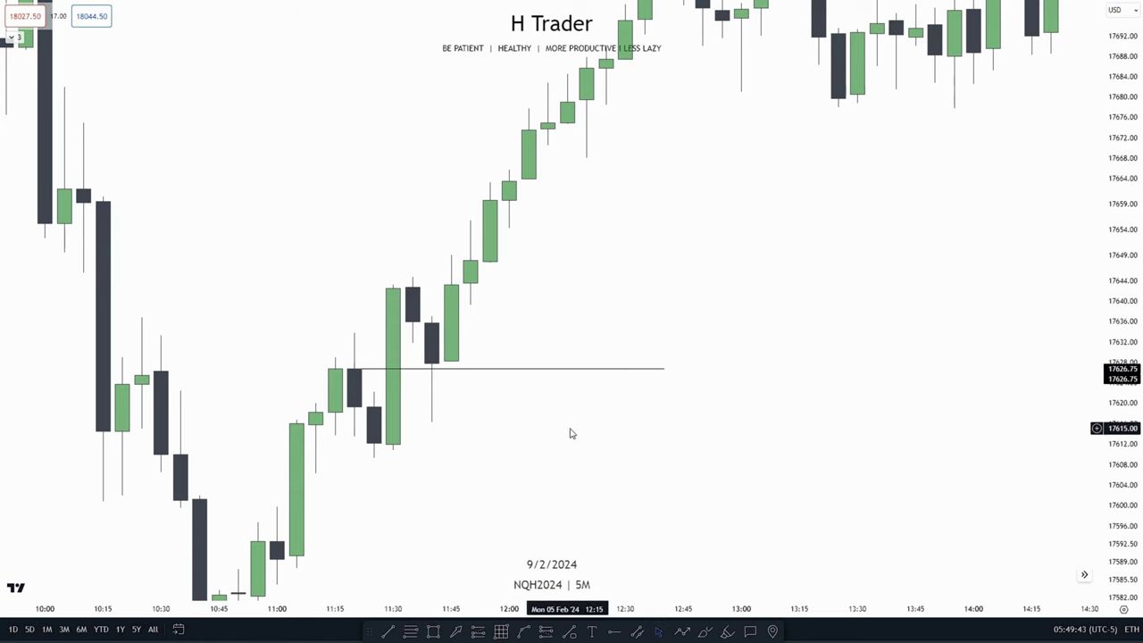
# Draw a gap rectangle between 17622.25 and 17631.75 from 11:25 to 13:30
pyautogui.click(438, 634)
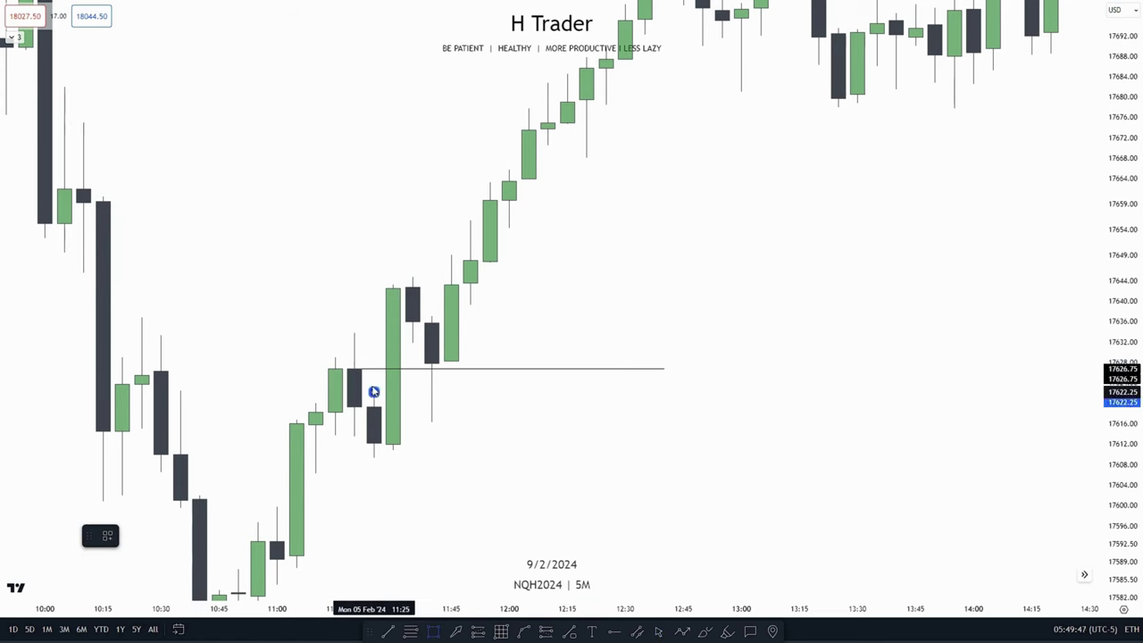
pyautogui.click(412, 348)
pyautogui.moveTo(414, 368); pyautogui.dragTo(857, 391)
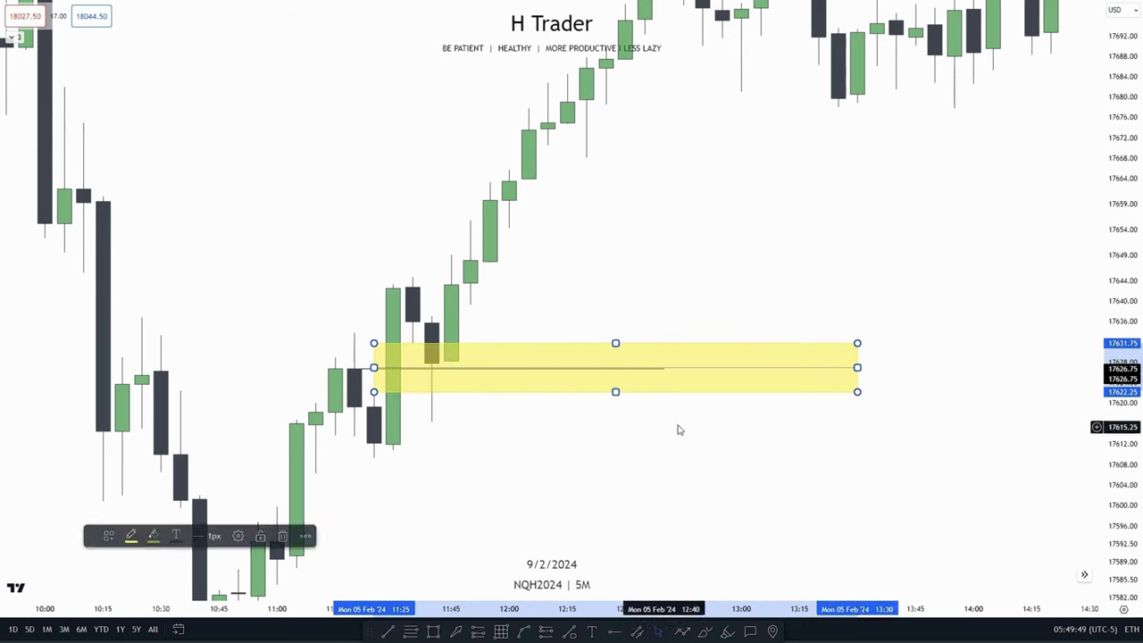
pyautogui.click(676, 430)
pyautogui.scroll(-3, 794, 449)
pyautogui.moveTo(794, 449); pyautogui.dragTo(648, 454)
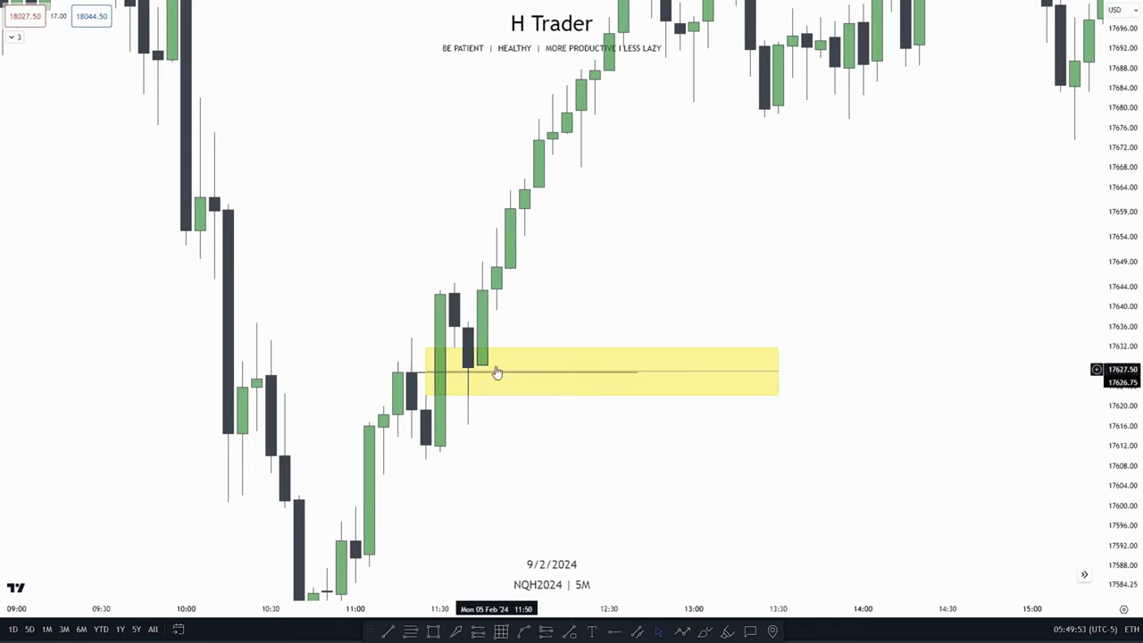
# Examine the 5 February sell-off from the marked highs and the recovery through the 11:25 gap rectangle
pyautogui.scroll(-5, 969, 196)
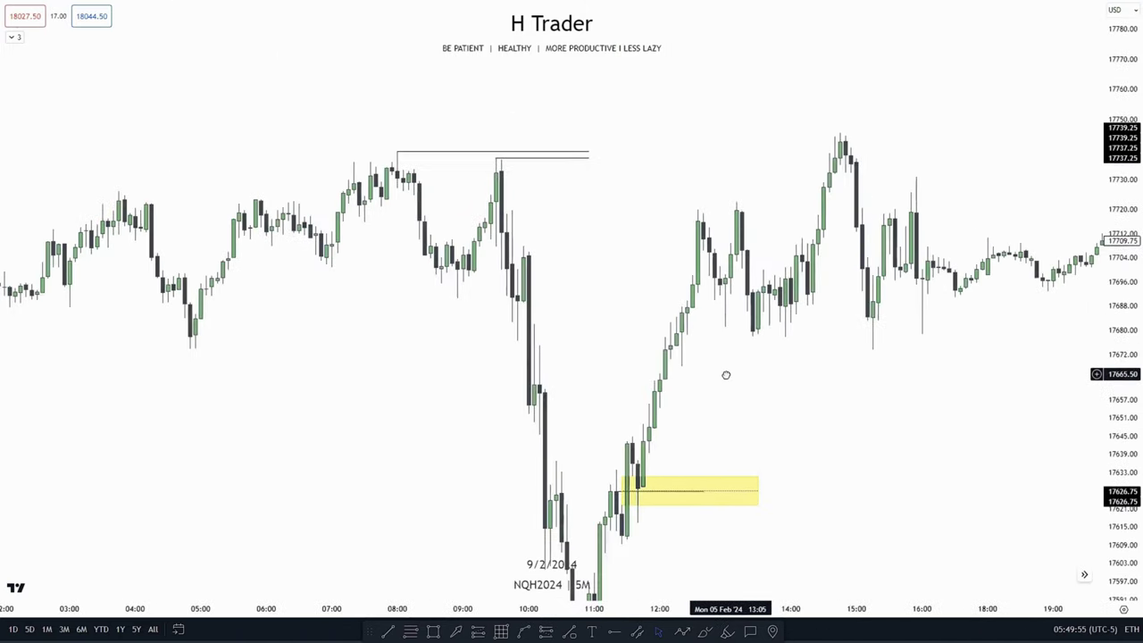
pyautogui.moveTo(726, 375); pyautogui.dragTo(695, 379)
pyautogui.moveTo(714, 542); pyautogui.dragTo(958, 378)
pyautogui.scroll(3, 957, 378)
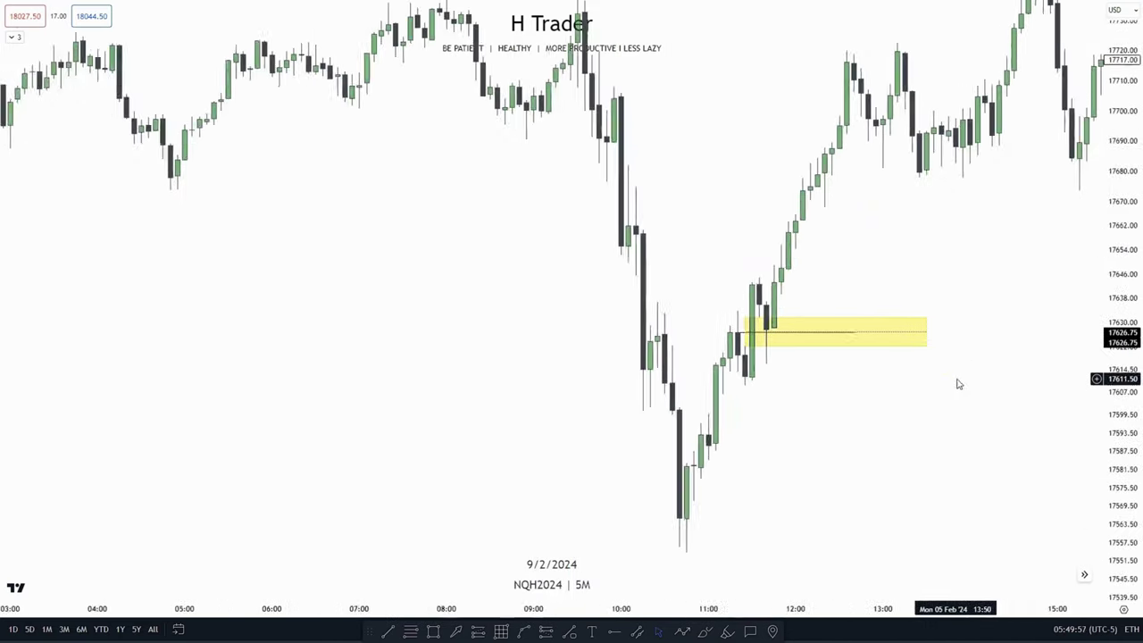
pyautogui.scroll(1, 959, 381)
pyautogui.moveTo(1113, 440); pyautogui.dragTo(1110, 396)
pyautogui.scroll(2, 786, 424)
pyautogui.moveTo(741, 425); pyautogui.dragTo(661, 452)
pyautogui.scroll(2, 611, 453)
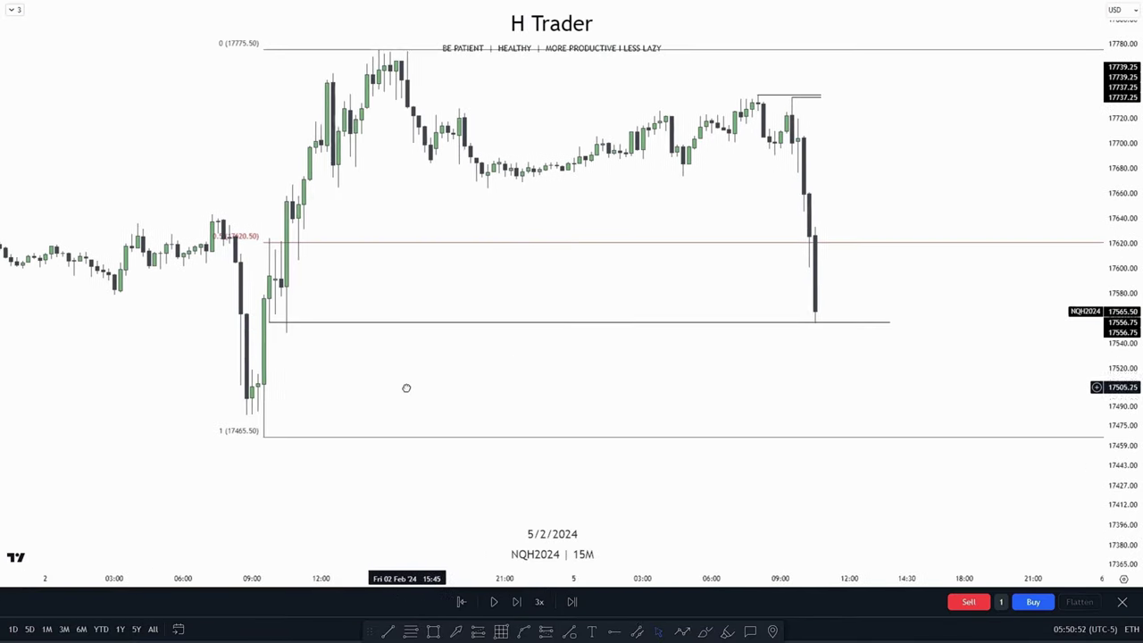
# Review the 15-minute replay chart's drop from the marked highs to the 17556.75 line, and switch it to the 5-minute interval
pyautogui.moveTo(406, 387); pyautogui.dragTo(340, 419)
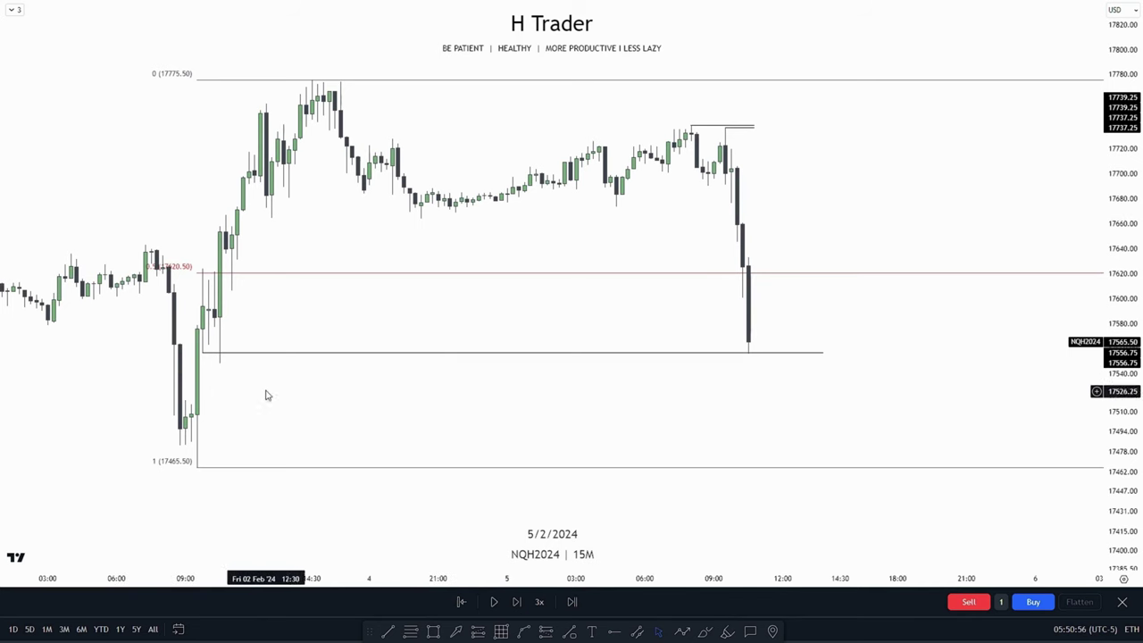
pyautogui.scroll(2, 737, 360)
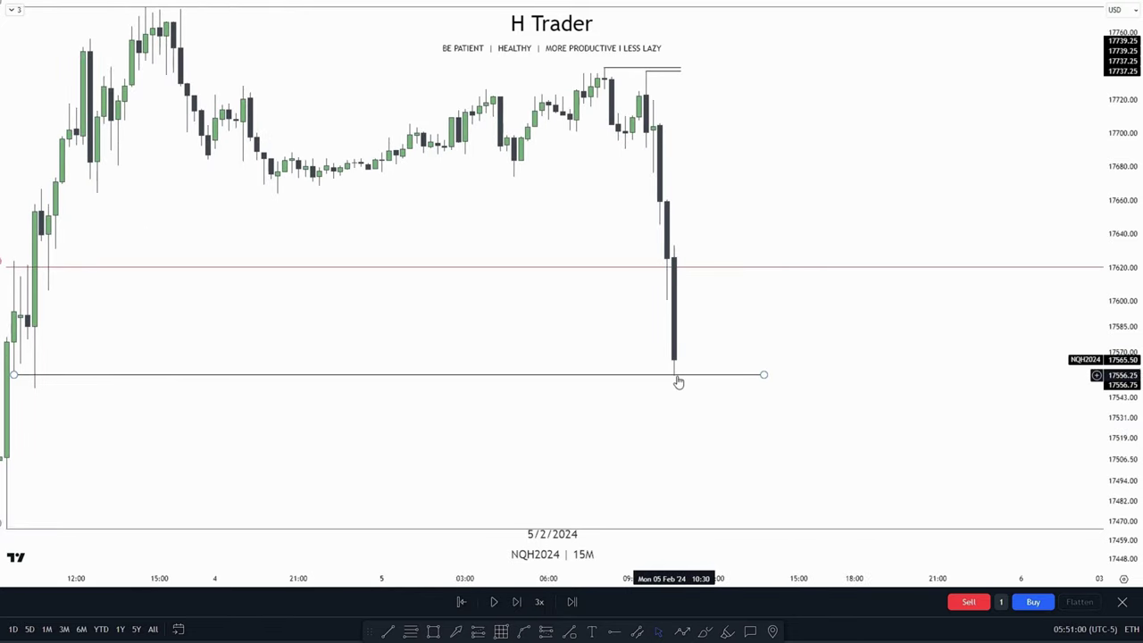
pyautogui.scroll(-1, 671, 385)
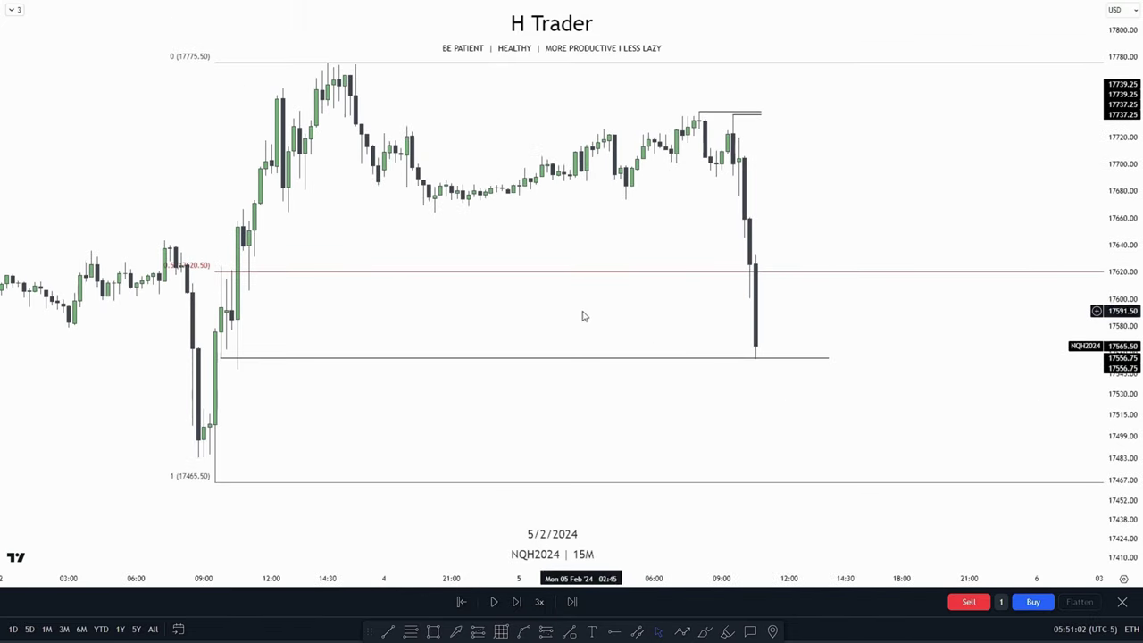
pyautogui.moveTo(635, 331); pyautogui.dragTo(447, 331)
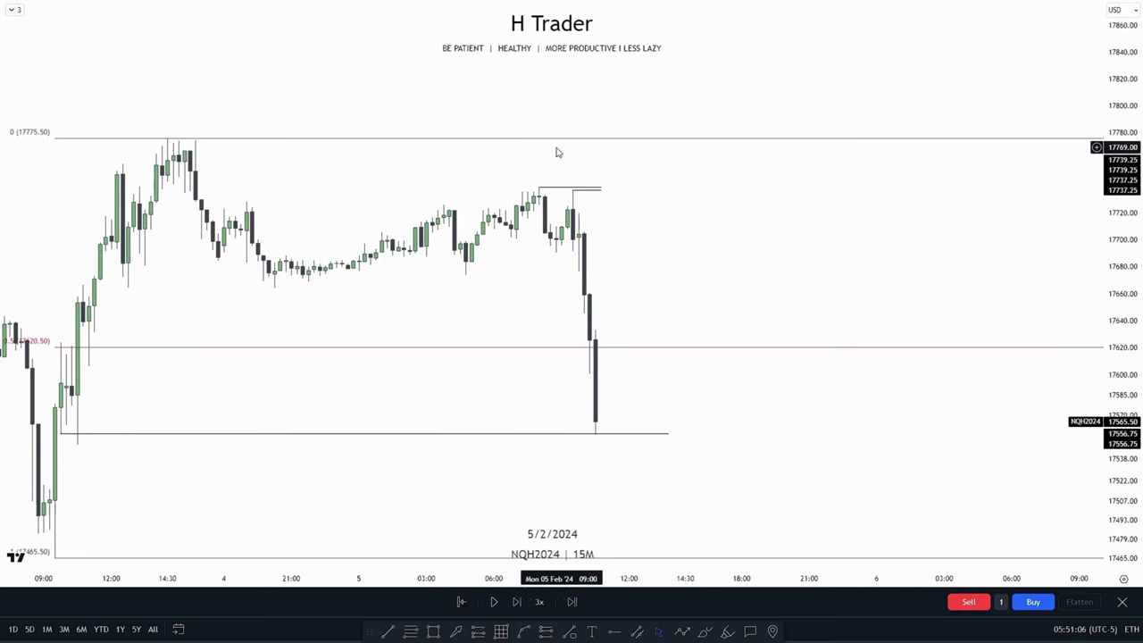
pyautogui.press('5')
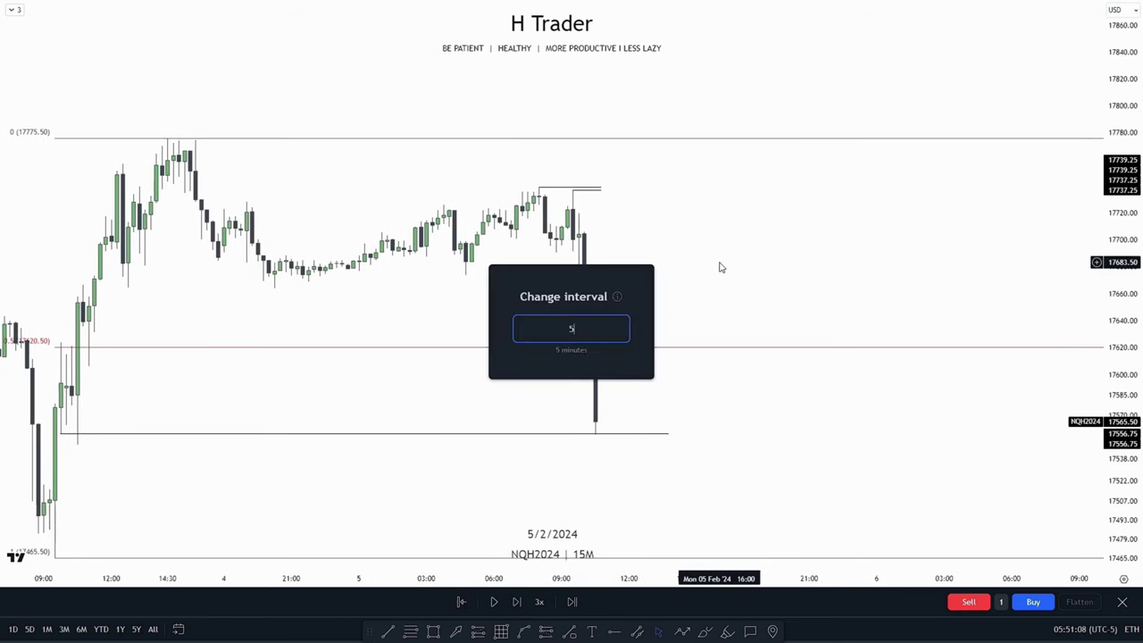
pyautogui.press('Return')
# Draw a horizontal trend line at 17626.25 from the 10:30 candle's open to about 12:05, and replay through the 11:15 candle
pyautogui.moveTo(1141, 404); pyautogui.dragTo(1140, 329)
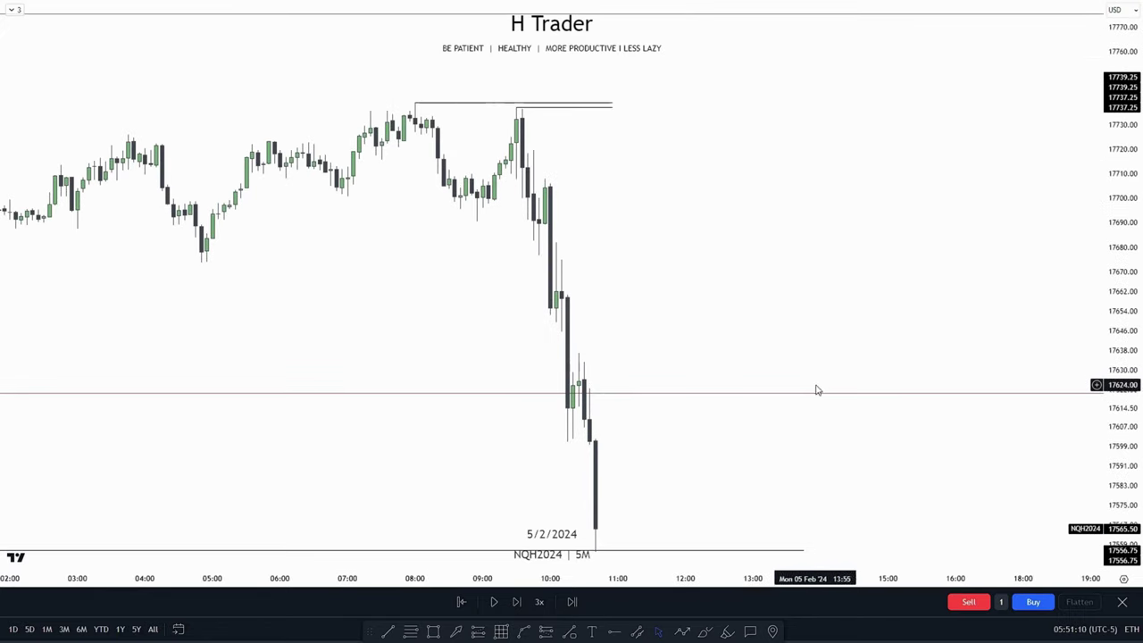
pyautogui.moveTo(759, 438); pyautogui.dragTo(796, 353)
pyautogui.scroll(2, 796, 353)
pyautogui.moveTo(1130, 375); pyautogui.dragTo(1129, 313)
pyautogui.scroll(2, 675, 401)
pyautogui.moveTo(673, 402); pyautogui.dragTo(738, 344)
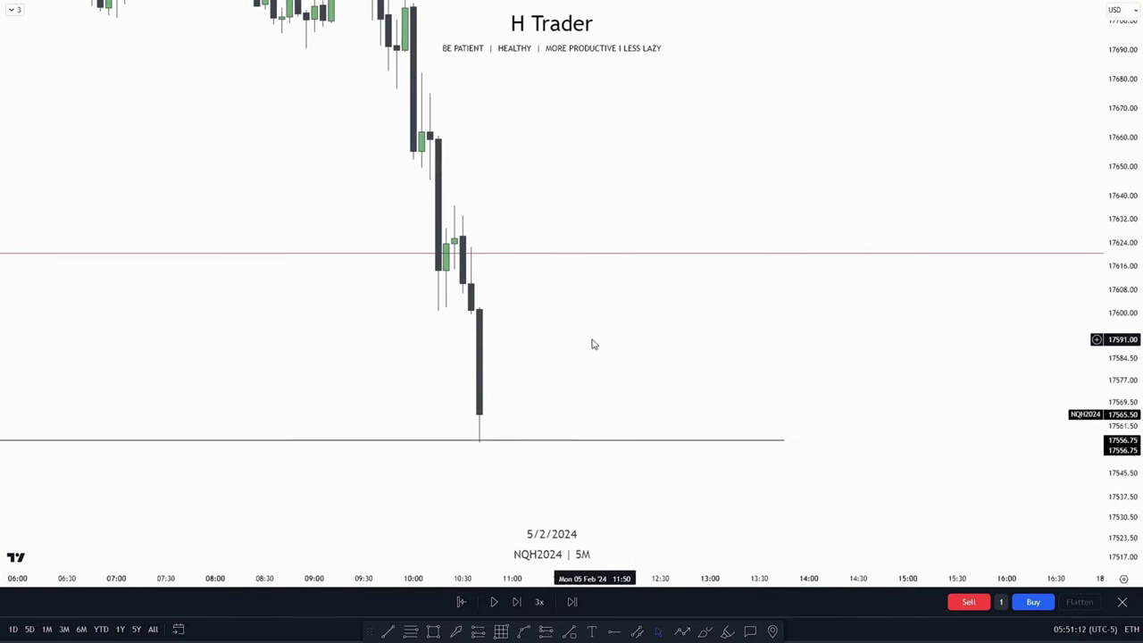
pyautogui.moveTo(581, 338); pyautogui.dragTo(547, 363)
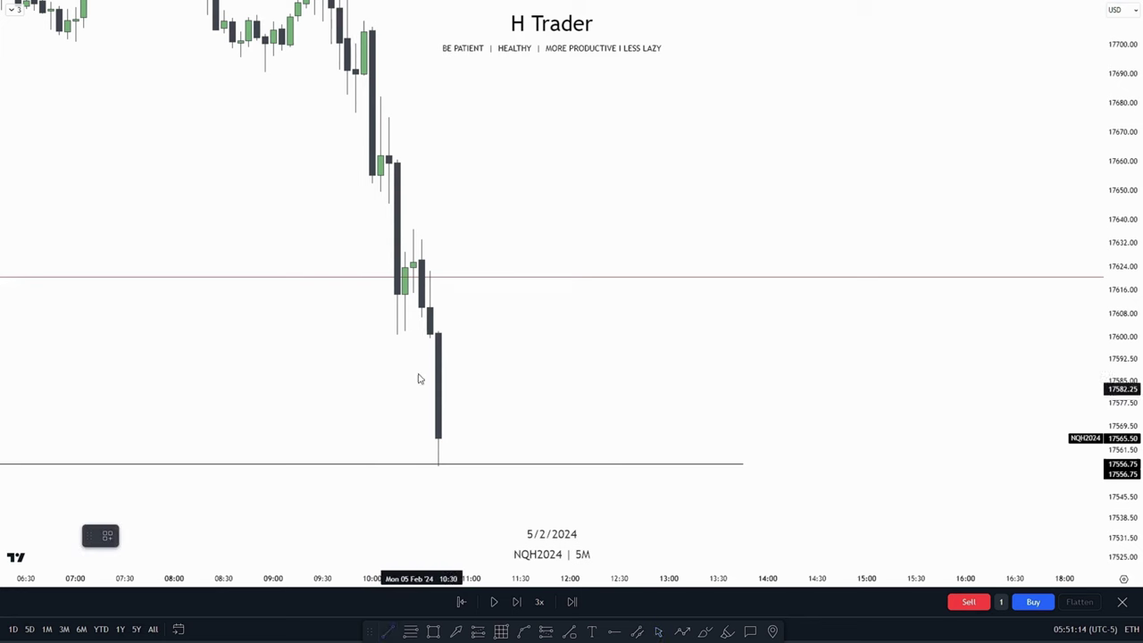
pyautogui.moveTo(421, 260); pyautogui.dragTo(579, 260)
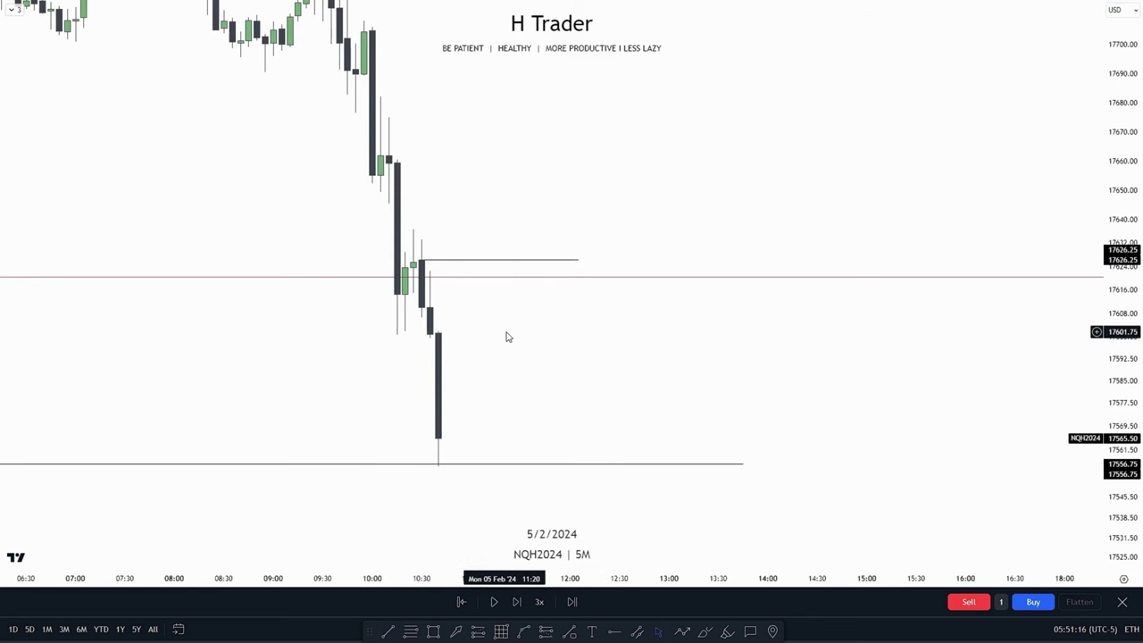
pyautogui.click(493, 603)
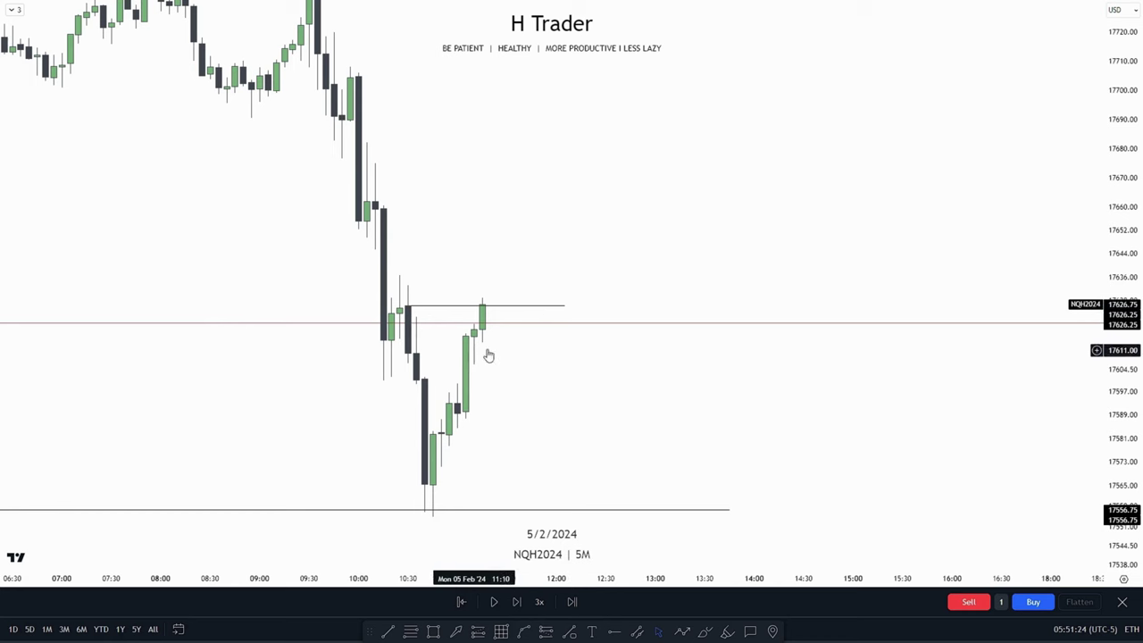
pyautogui.moveTo(524, 475); pyautogui.dragTo(501, 474)
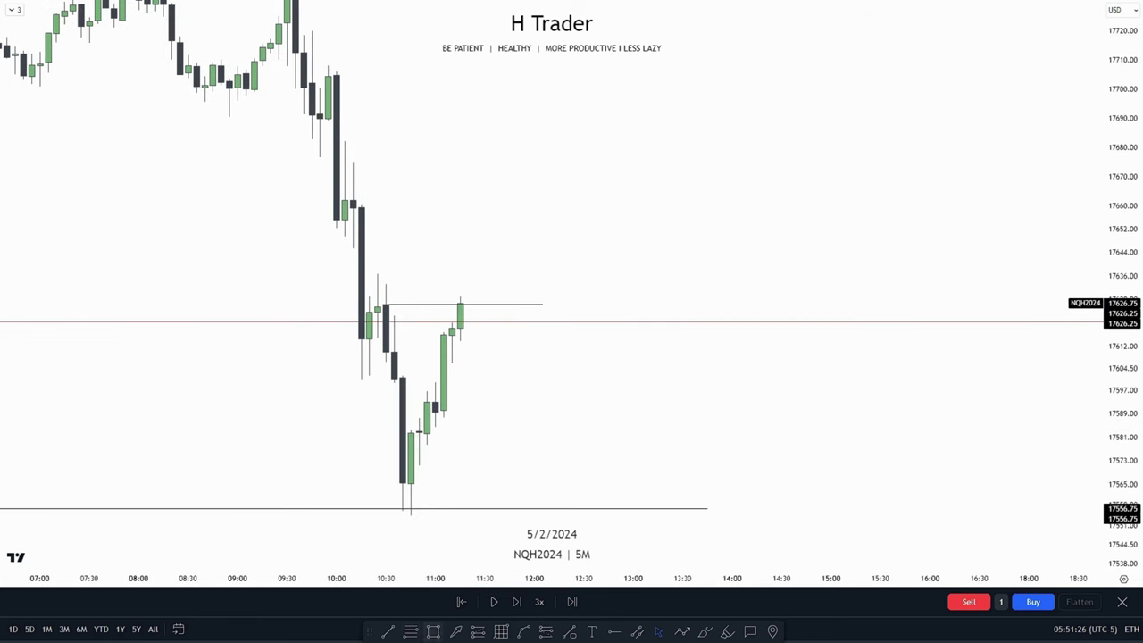
# Try marking the zone from 17606.25 down to about 17600 with a rectangle extending from 11:00 to 13:45
pyautogui.click(452, 364)
pyautogui.moveTo(452, 374); pyautogui.dragTo(708, 373)
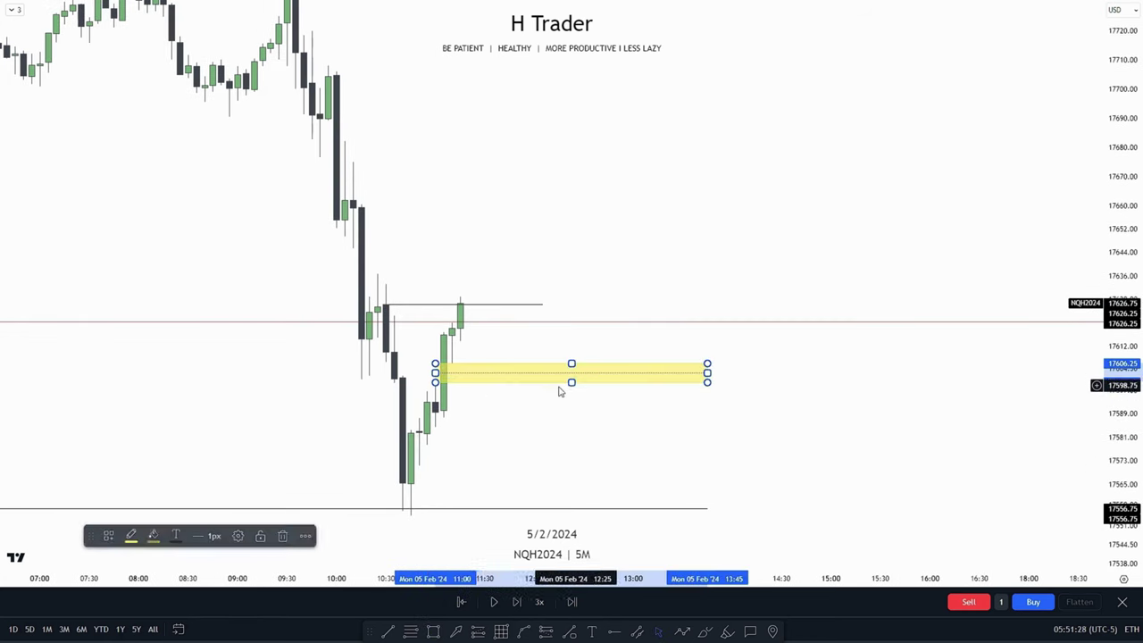
pyautogui.moveTo(436, 373); pyautogui.dragTo(372, 373)
pyautogui.press('Delete')
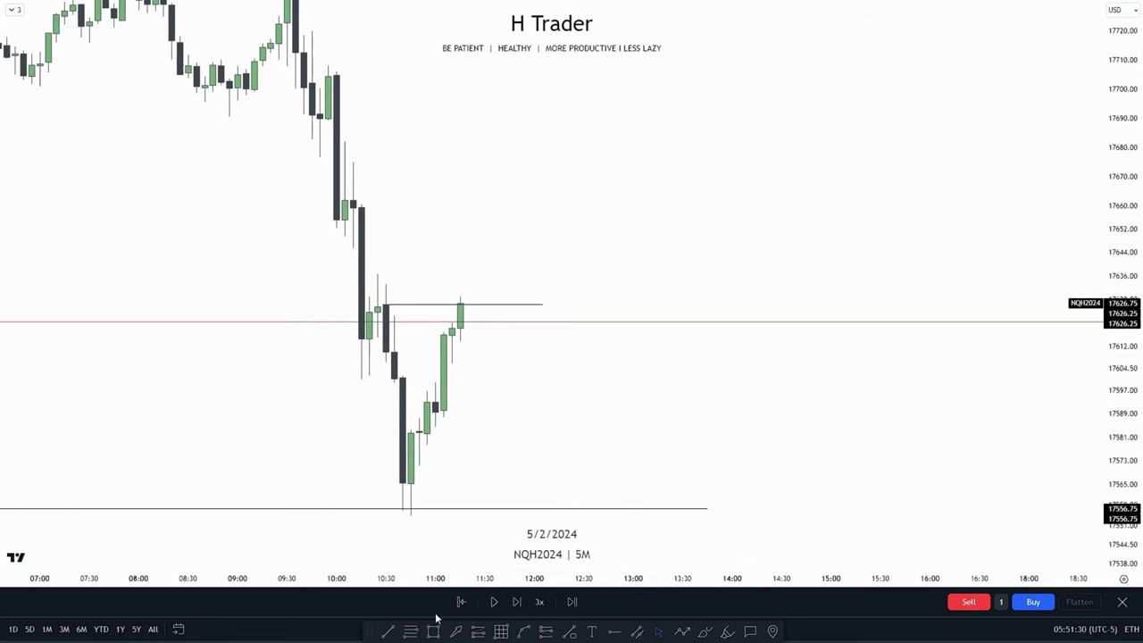
# Replay through the 11:40 candle and move the trend line to 17626.75, from the 11:20 candle's open to about 12:20
pyautogui.click(494, 602)
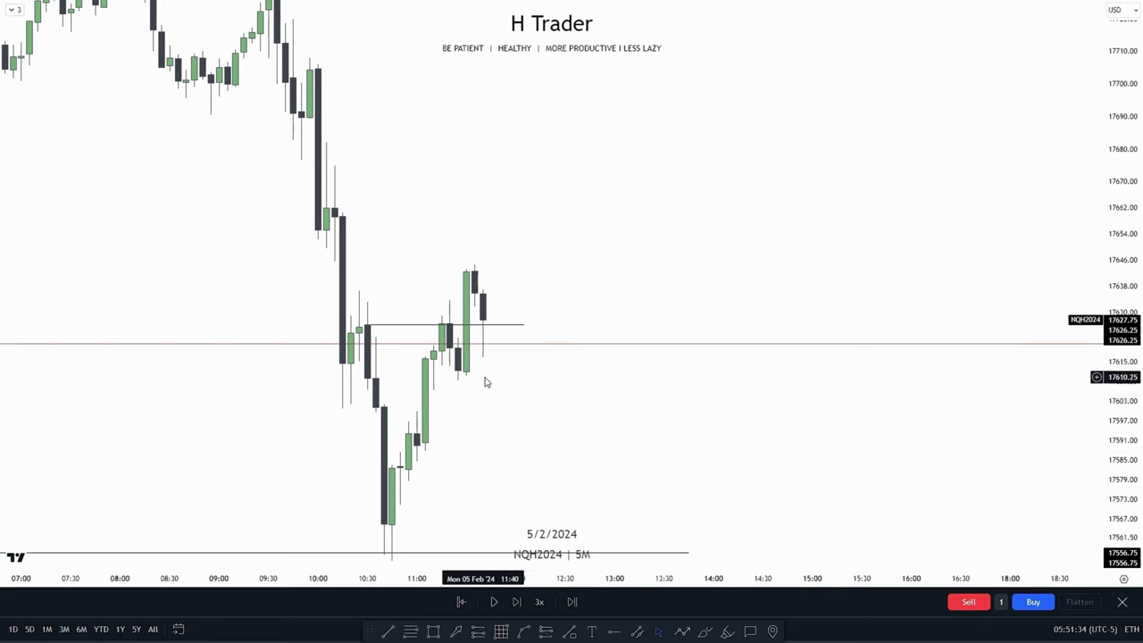
pyautogui.scroll(2, 599, 421)
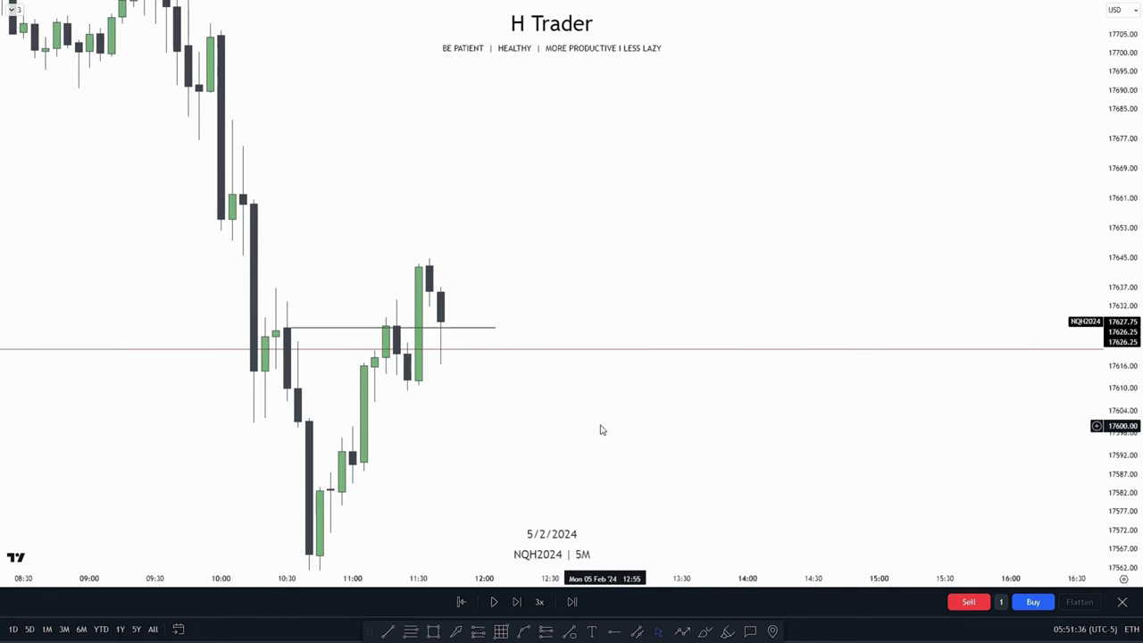
pyautogui.scroll(1, 372, 350)
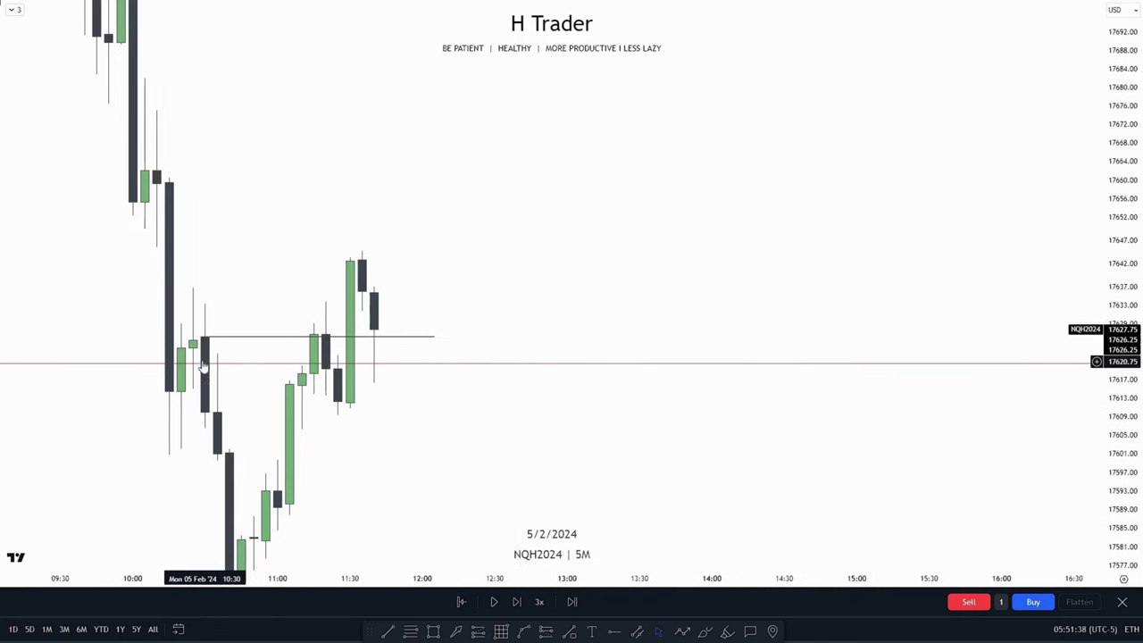
pyautogui.moveTo(205, 340); pyautogui.dragTo(325, 335)
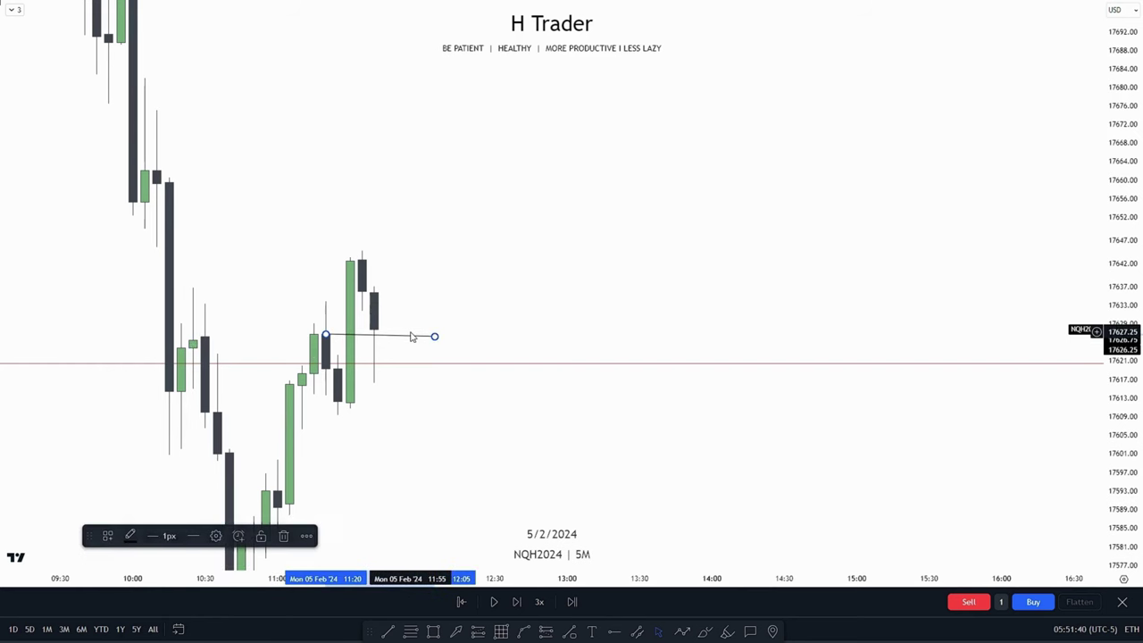
pyautogui.moveTo(435, 340); pyautogui.dragTo(471, 334)
pyautogui.scroll(1, 376, 427)
pyautogui.moveTo(373, 427); pyautogui.dragTo(460, 429)
# Try marking the gap from 17631.75 down to about 17622 with a rectangle from 11:25 to 13:35
pyautogui.click(434, 632)
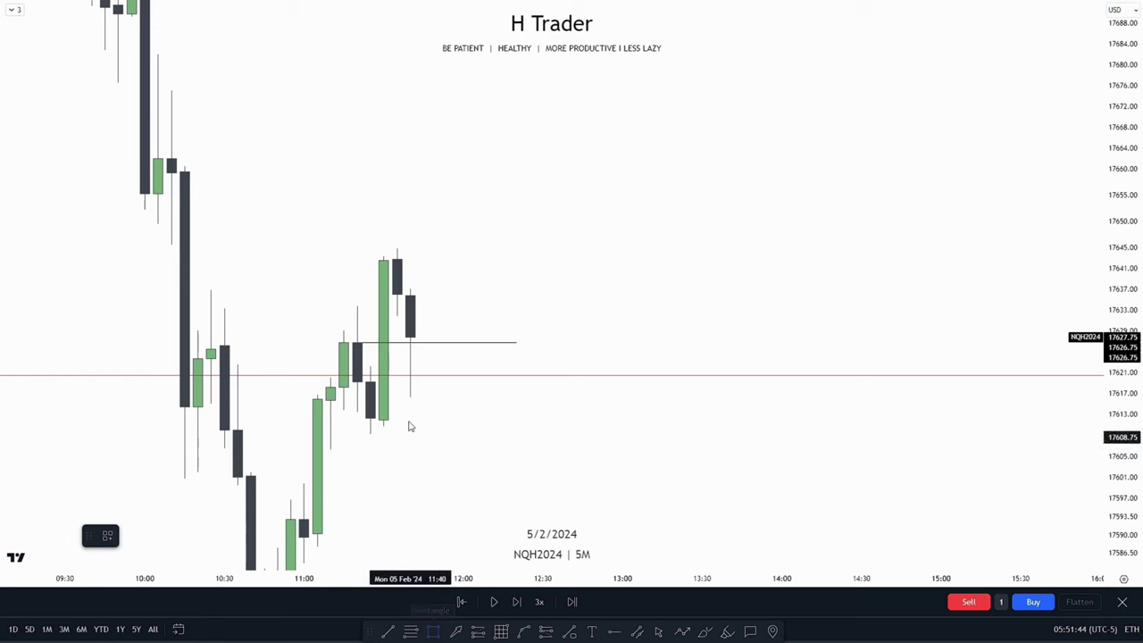
pyautogui.moveTo(372, 367)
pyautogui.mouseDown()
pyautogui.moveTo(401, 315)
pyautogui.moveTo(716, 341)
pyautogui.mouseUp()
pyautogui.click(522, 419)
pyautogui.click(442, 368)
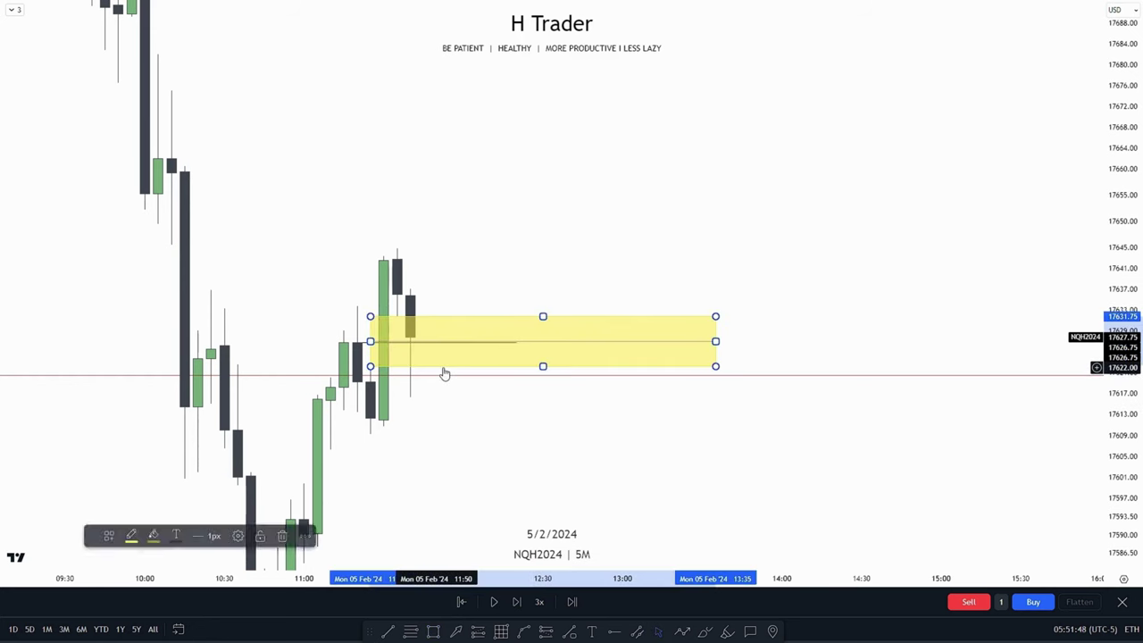
pyautogui.press('Delete')
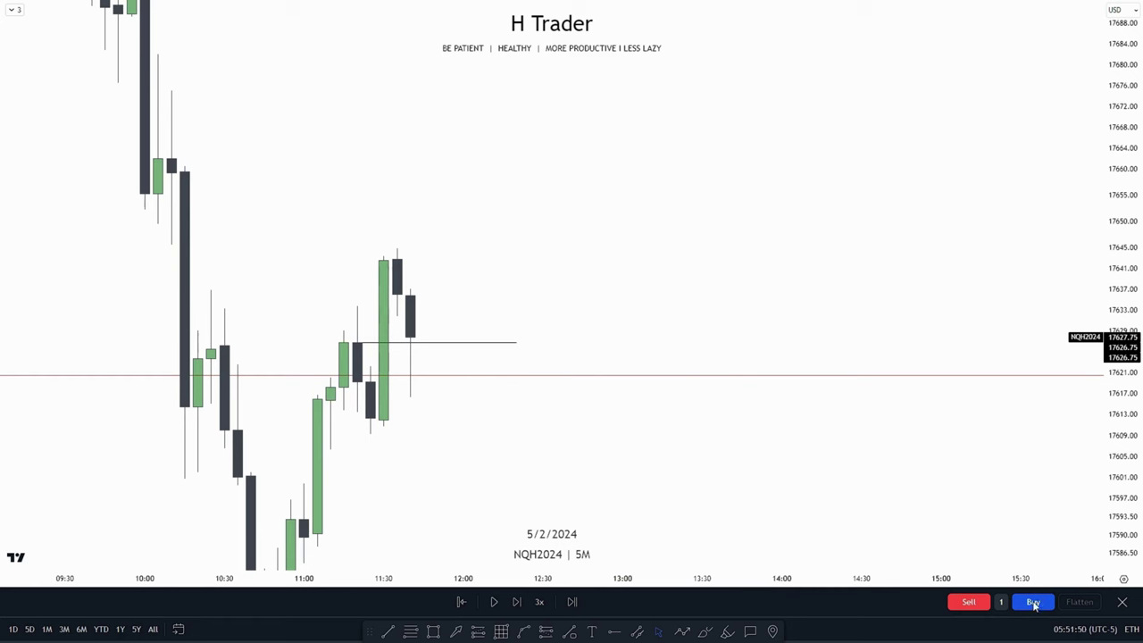
# Buy 1 contract at 17627.75 with a stop loss at 17609.25 and a take profit at 17737.75
pyautogui.click(1033, 603)
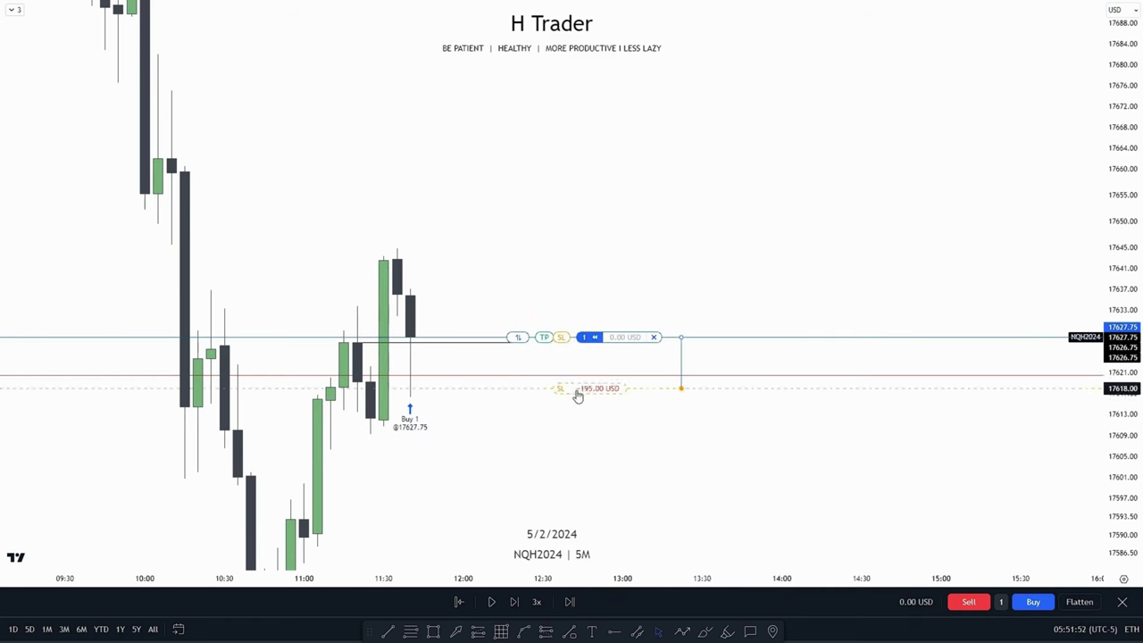
pyautogui.moveTo(555, 437); pyautogui.dragTo(555, 435)
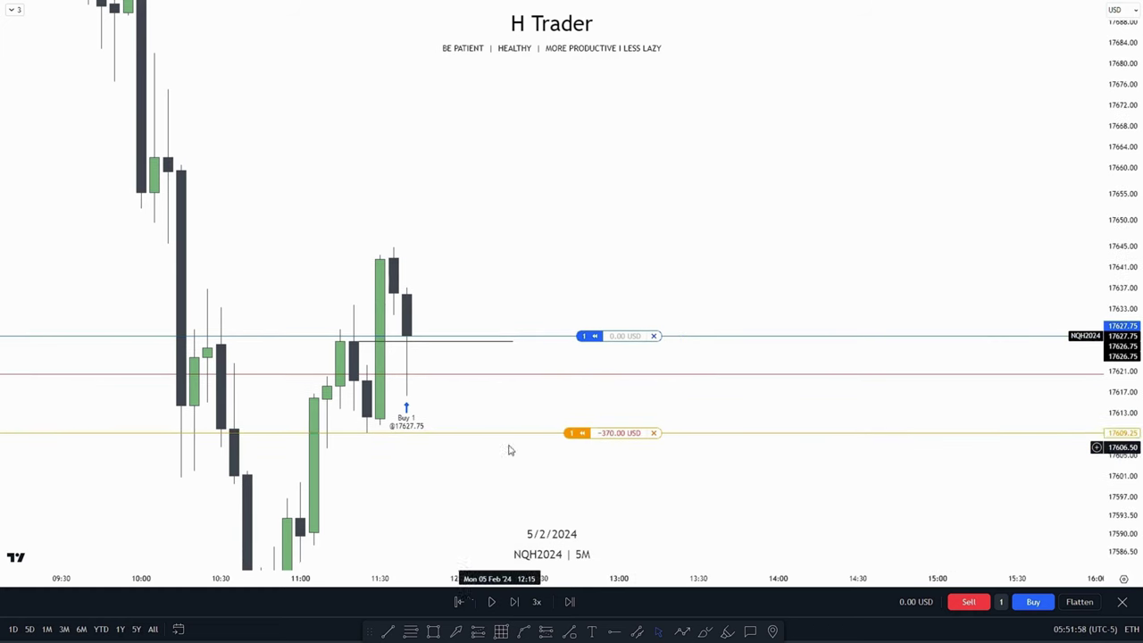
pyautogui.scroll(-5, 794, 331)
pyautogui.moveTo(744, 326); pyautogui.dragTo(515, 384)
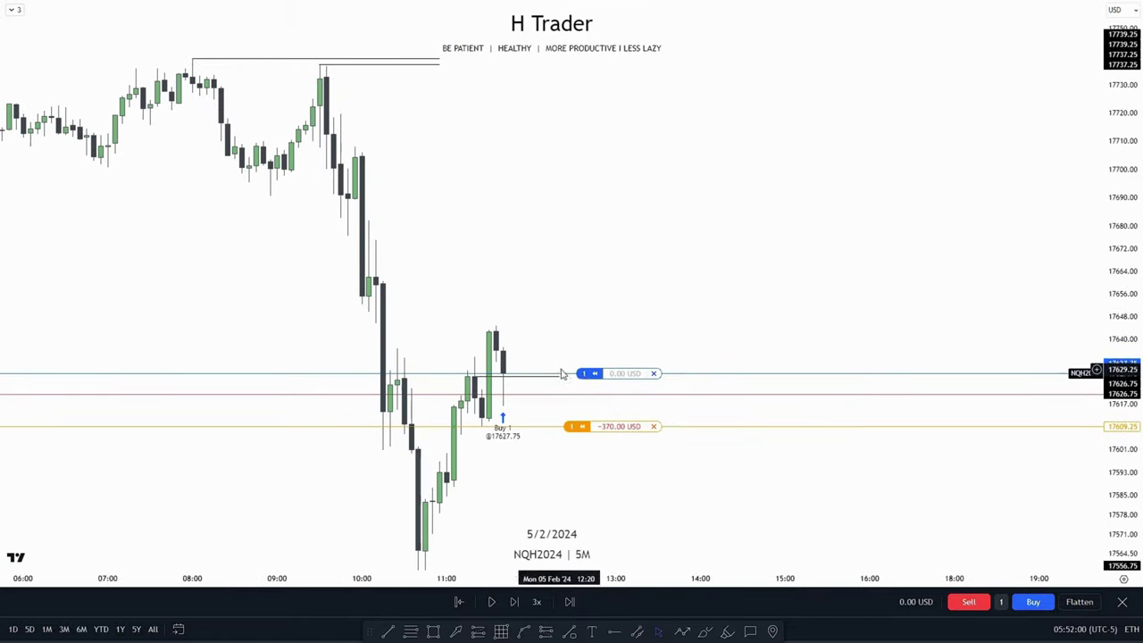
pyautogui.moveTo(569, 350); pyautogui.dragTo(469, 69)
# Play the replay past the take profit, raising its speed to 10x, and pause it at the 15:05 candle
pyautogui.moveTo(489, 191); pyautogui.dragTo(558, 160)
pyautogui.moveTo(1130, 266)
pyautogui.mouseDown()
pyautogui.moveTo(1141, 218)
pyautogui.moveTo(1137, 254)
pyautogui.mouseUp()
pyautogui.scroll(2, 1141, 218)
pyautogui.moveTo(550, 212); pyautogui.dragTo(592, 274)
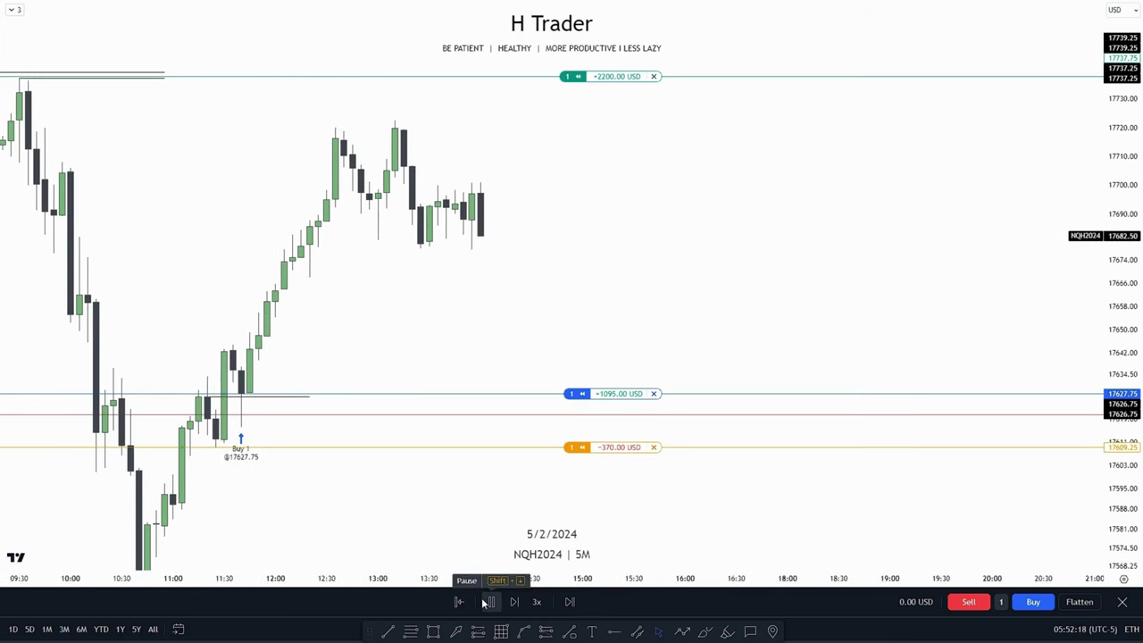
pyautogui.click(537, 602)
pyautogui.click(540, 480)
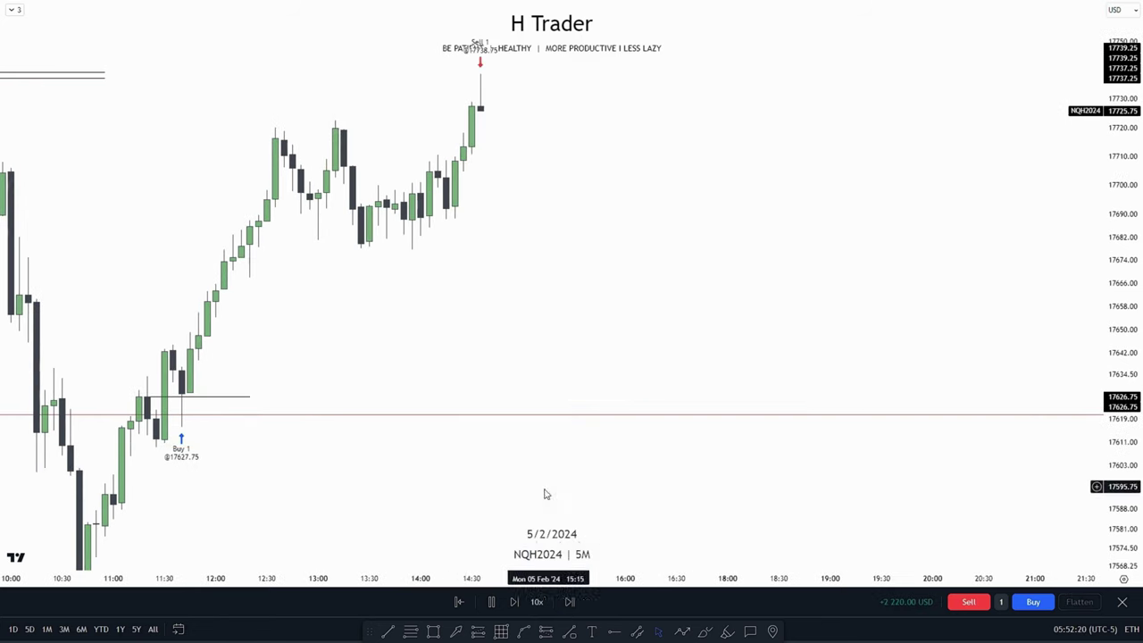
pyautogui.click(492, 602)
# Try marking the gap between 17689.25 and 17682.00 with a rectangle from 09:55 to 16:10
pyautogui.moveTo(545, 291); pyautogui.dragTo(781, 301)
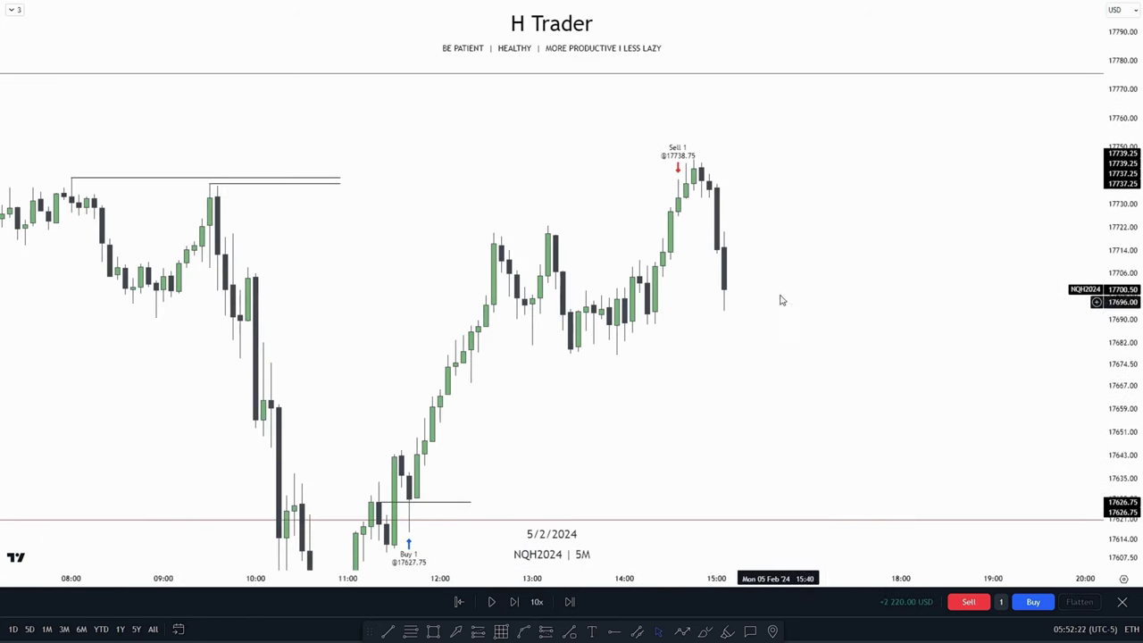
pyautogui.moveTo(680, 427); pyautogui.dragTo(840, 365)
pyautogui.moveTo(1129, 399); pyautogui.dragTo(1134, 342)
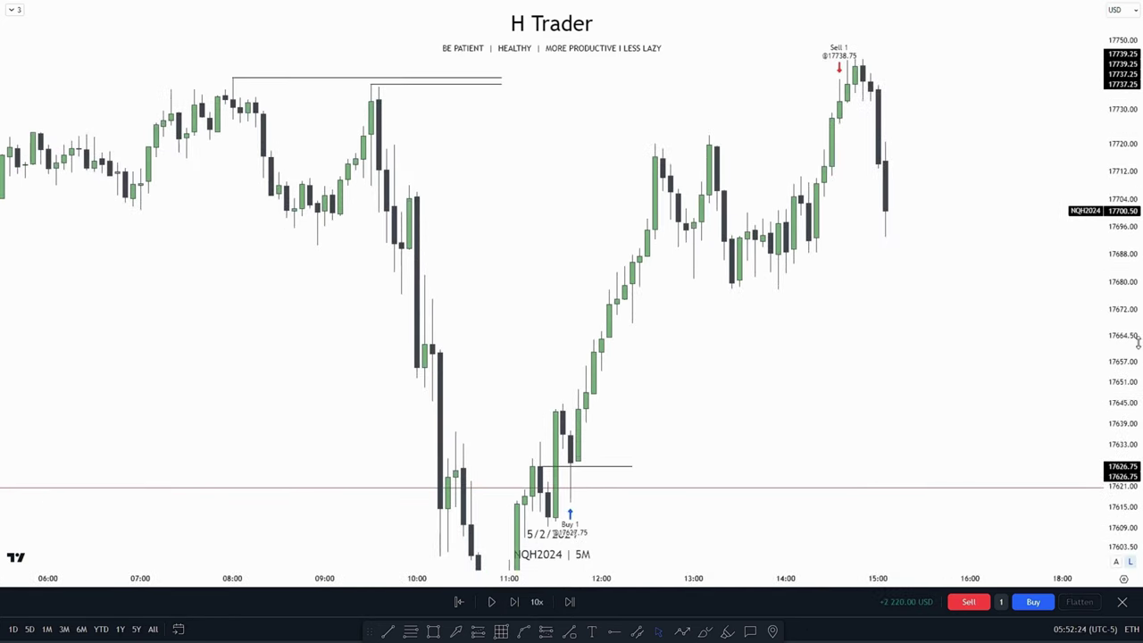
pyautogui.scroll(2, 607, 344)
pyautogui.moveTo(575, 353); pyautogui.dragTo(665, 361)
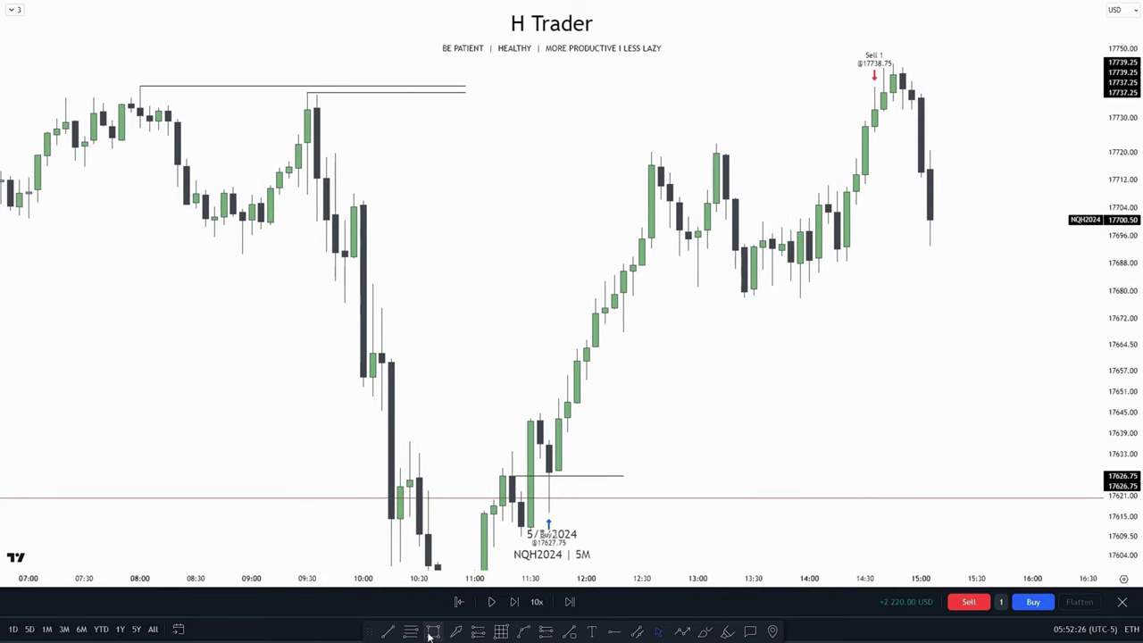
pyautogui.click(432, 632)
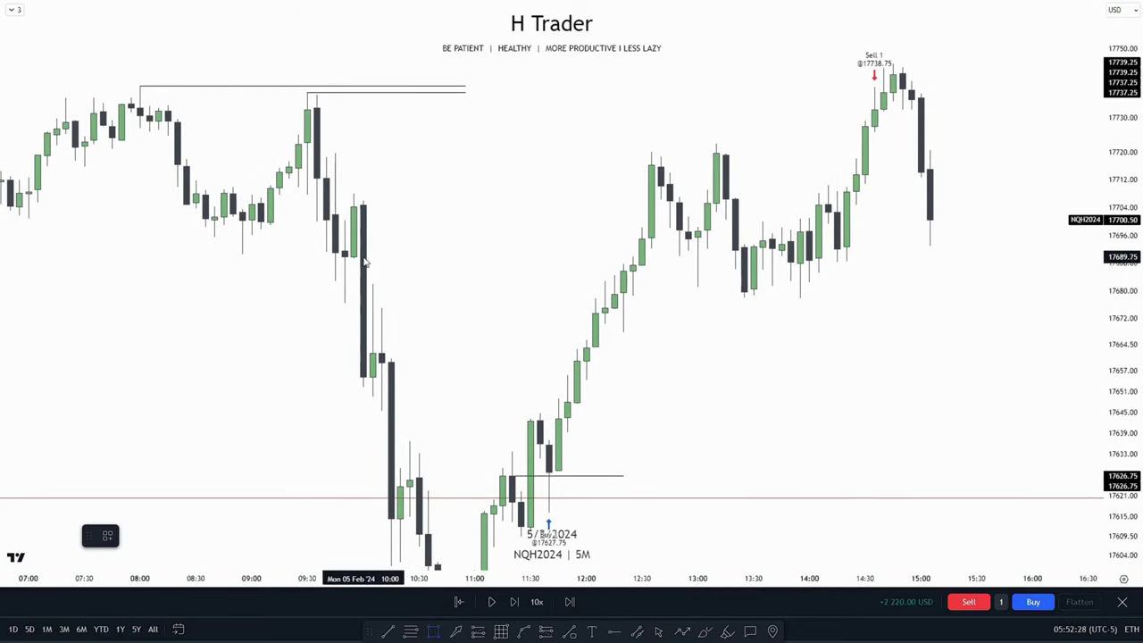
pyautogui.moveTo(353, 265)
pyautogui.mouseDown()
pyautogui.moveTo(669, 283)
pyautogui.moveTo(1050, 284)
pyautogui.mouseUp()
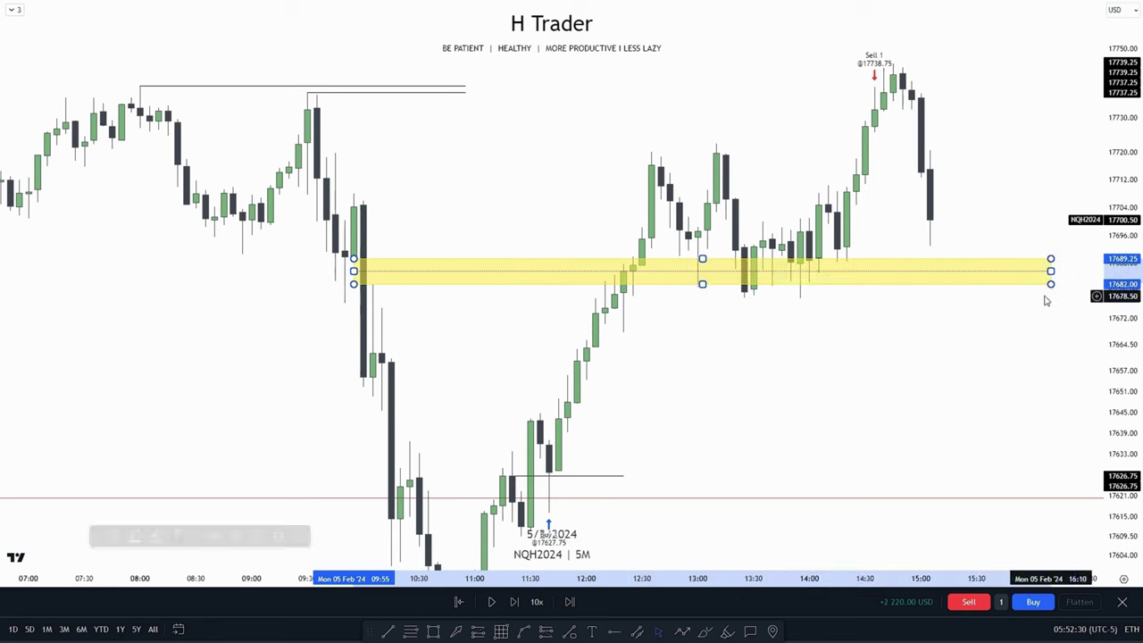
pyautogui.press('Delete')
# Try marking the gap between 17670.50 and 17665.75 with a rectangle from 12:00 to about 16:05
pyautogui.moveTo(661, 419); pyautogui.dragTo(654, 278)
pyautogui.moveTo(1121, 359); pyautogui.dragTo(1122, 340)
pyautogui.scroll(2, 717, 468)
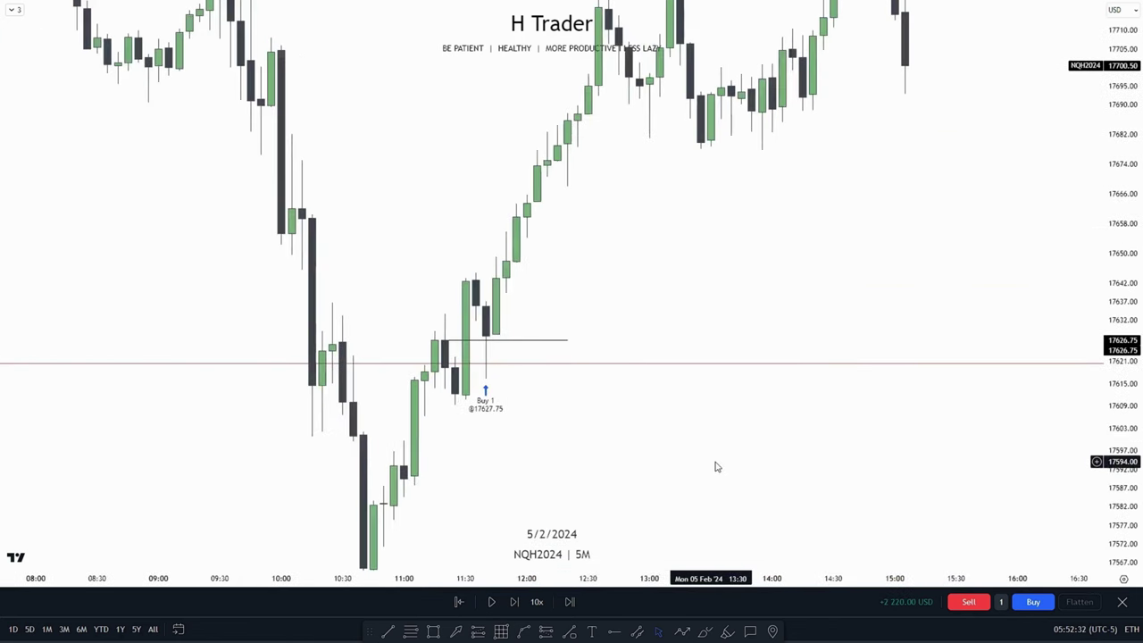
pyautogui.moveTo(617, 254); pyautogui.dragTo(670, 328)
pyautogui.moveTo(1122, 357); pyautogui.dragTo(1122, 325)
pyautogui.moveTo(750, 363); pyautogui.dragTo(726, 379)
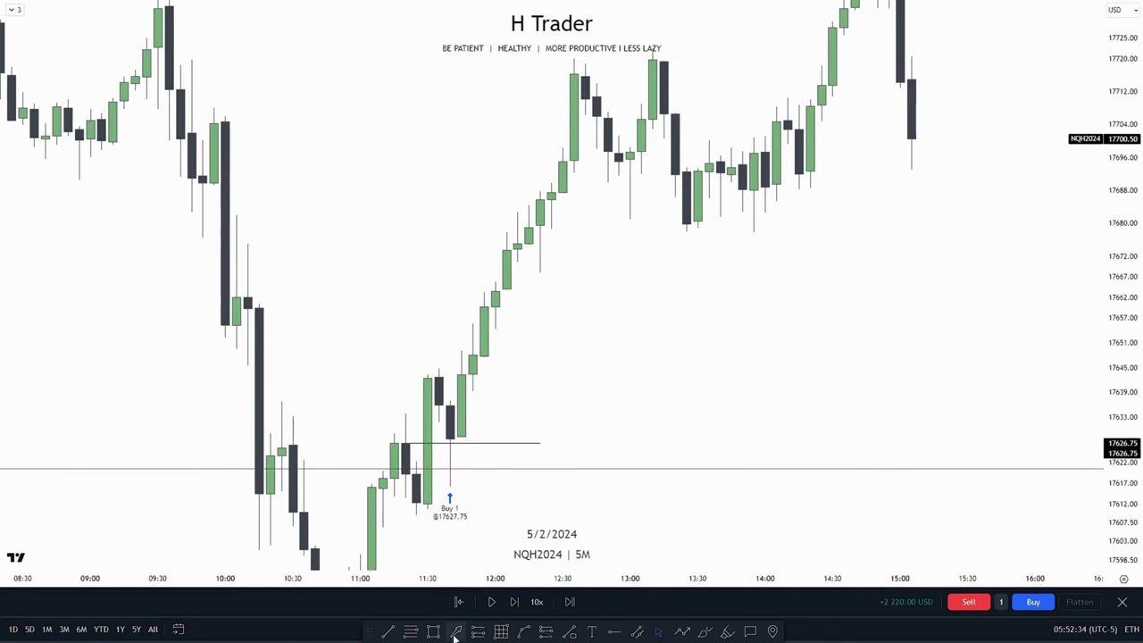
pyautogui.click(433, 632)
pyautogui.click(496, 282)
pyautogui.click(518, 261)
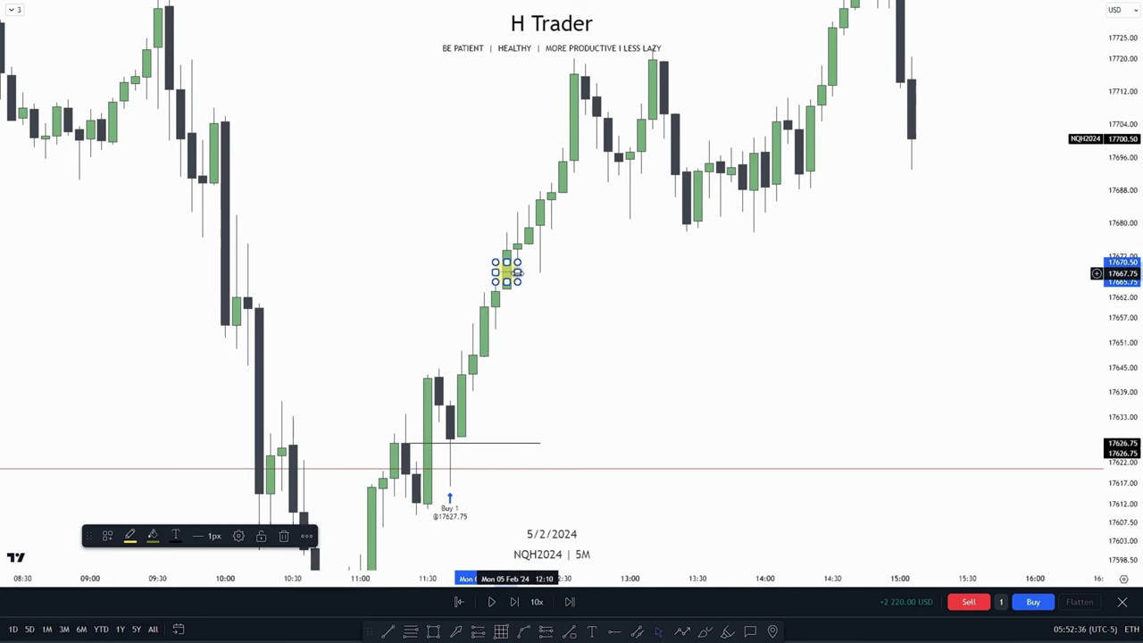
pyautogui.moveTo(518, 272); pyautogui.dragTo(1047, 275)
pyautogui.click(938, 337)
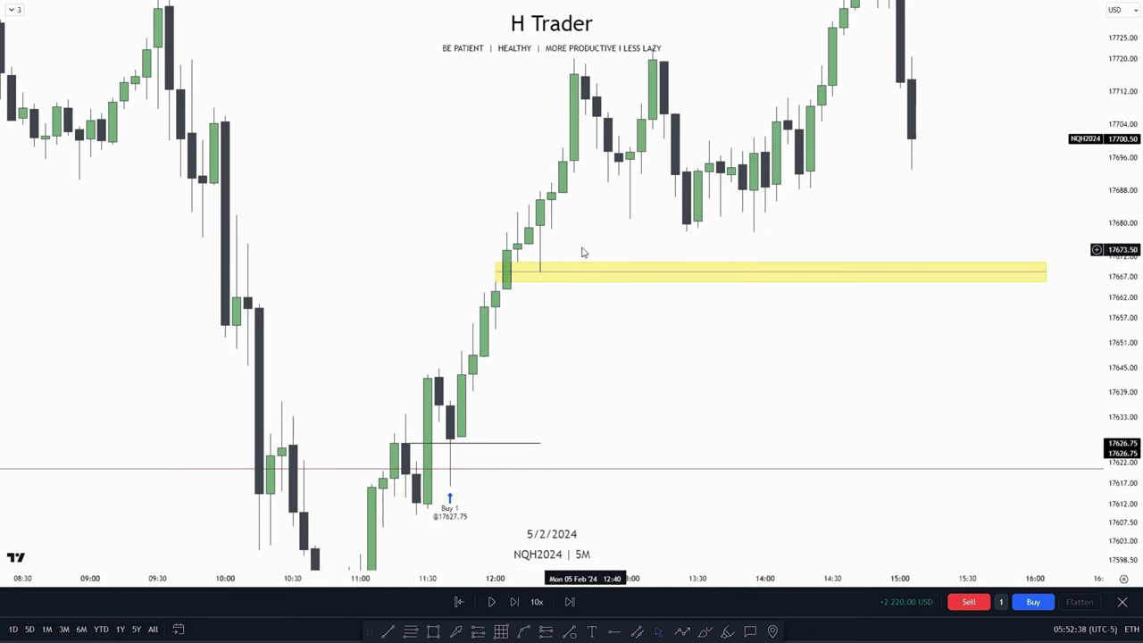
pyautogui.click(536, 276)
pyautogui.press('Delete')
# Try placing a long position at 17626.75 starting at 11:20, with its stop at 17609.25
pyautogui.moveTo(541, 351); pyautogui.dragTo(737, 232)
pyautogui.moveTo(1123, 223); pyautogui.dragTo(1123, 195)
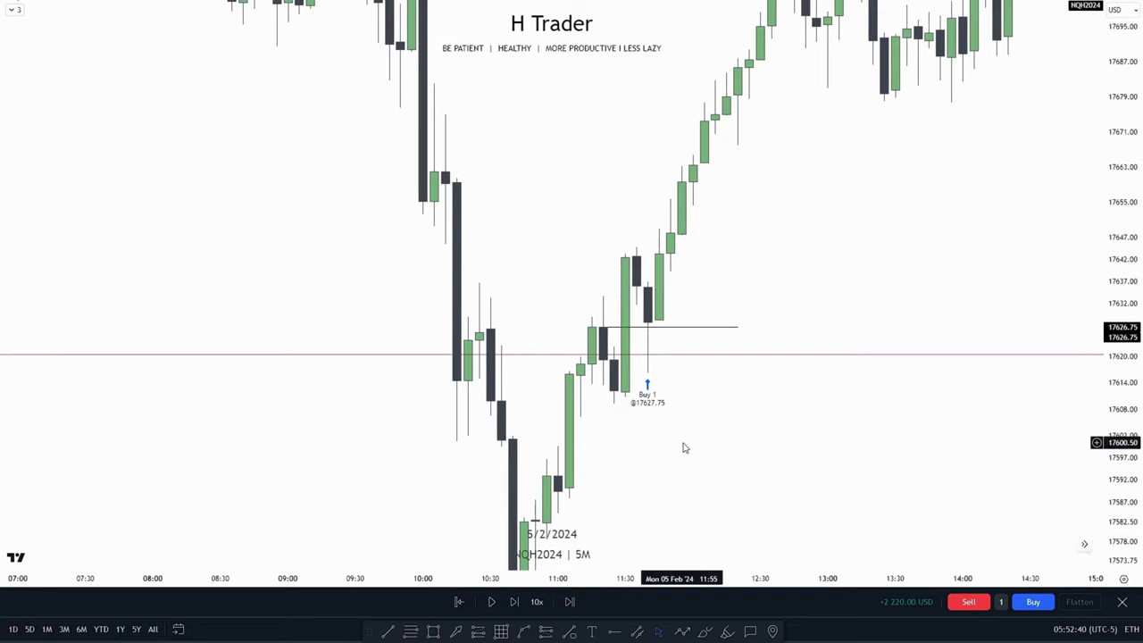
pyautogui.scroll(1, 679, 443)
pyautogui.moveTo(661, 440); pyautogui.dragTo(536, 489)
pyautogui.moveTo(1123, 274); pyautogui.dragTo(1123, 366)
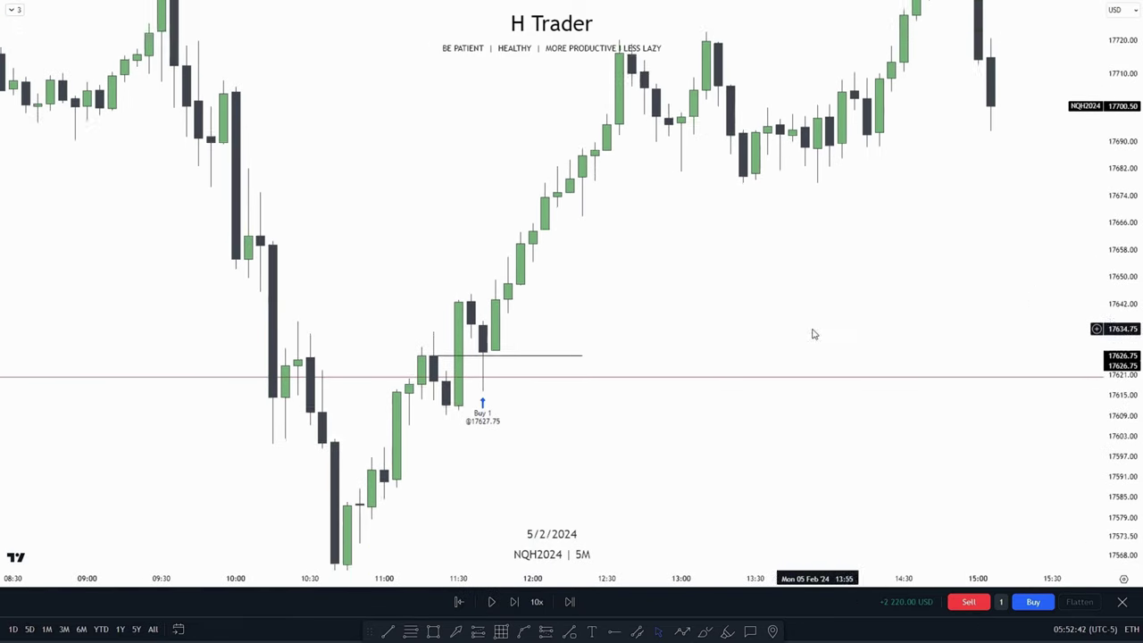
pyautogui.scroll(-3, 813, 334)
pyautogui.moveTo(1129, 198); pyautogui.dragTo(1130, 304)
pyautogui.moveTo(777, 436); pyautogui.dragTo(671, 457)
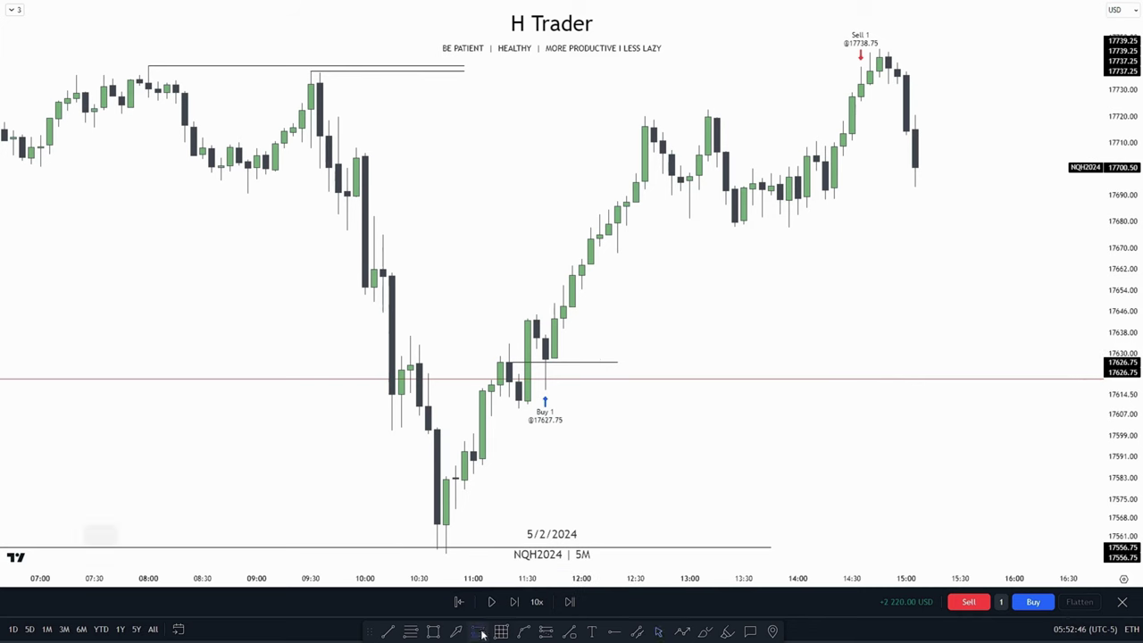
pyautogui.click(512, 364)
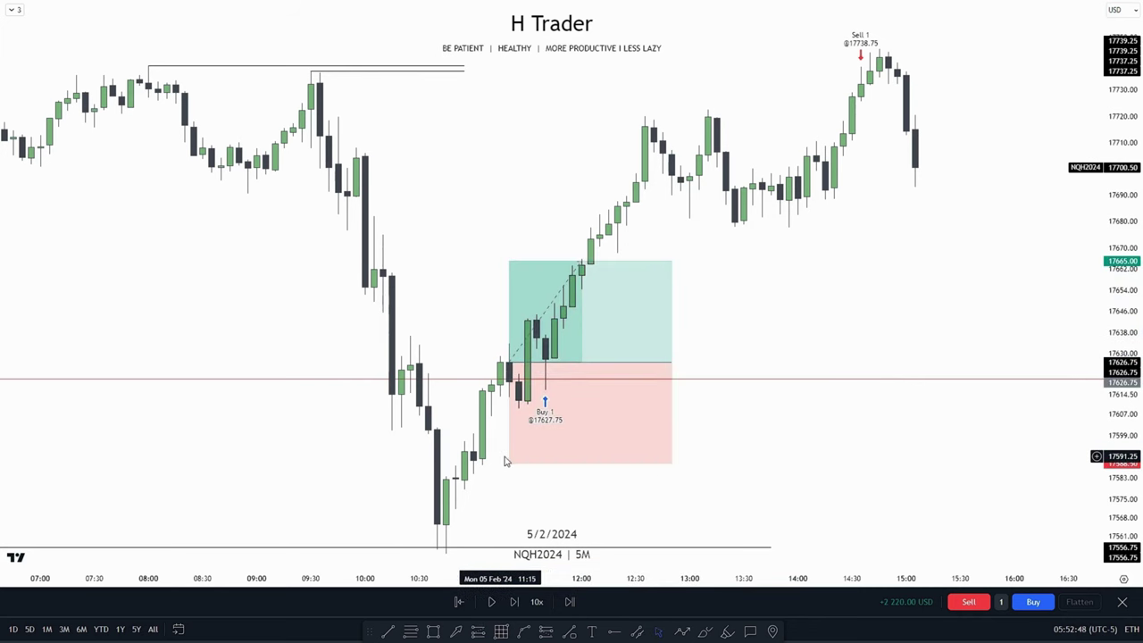
pyautogui.moveTo(508, 463); pyautogui.dragTo(509, 408)
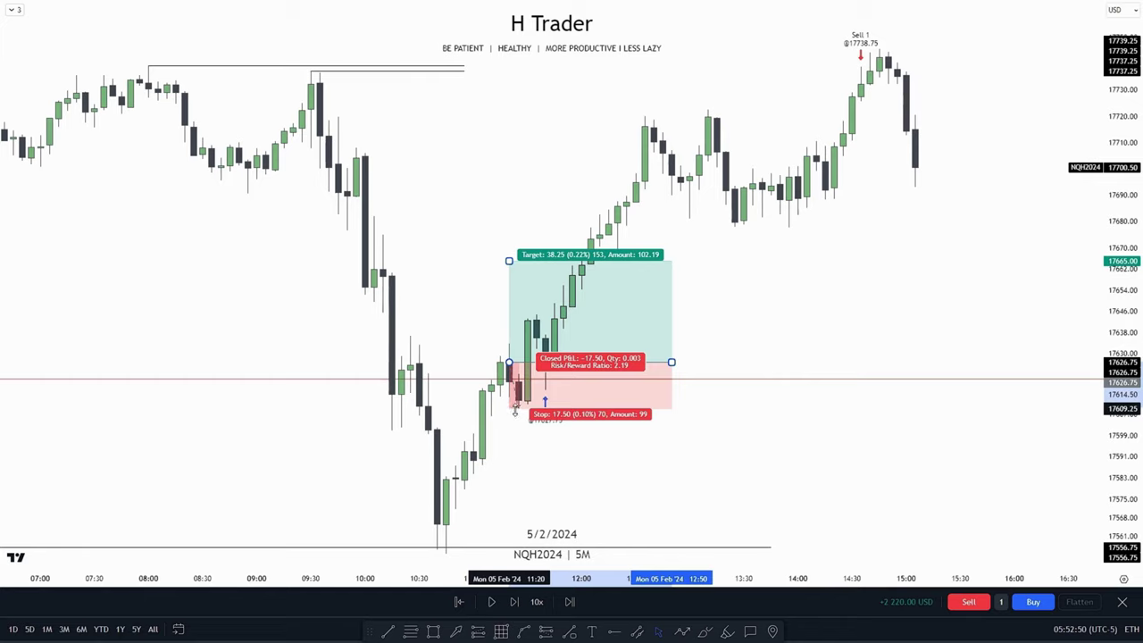
pyautogui.moveTo(820, 452); pyautogui.dragTo(837, 513)
pyautogui.moveTo(522, 324); pyautogui.dragTo(525, 131)
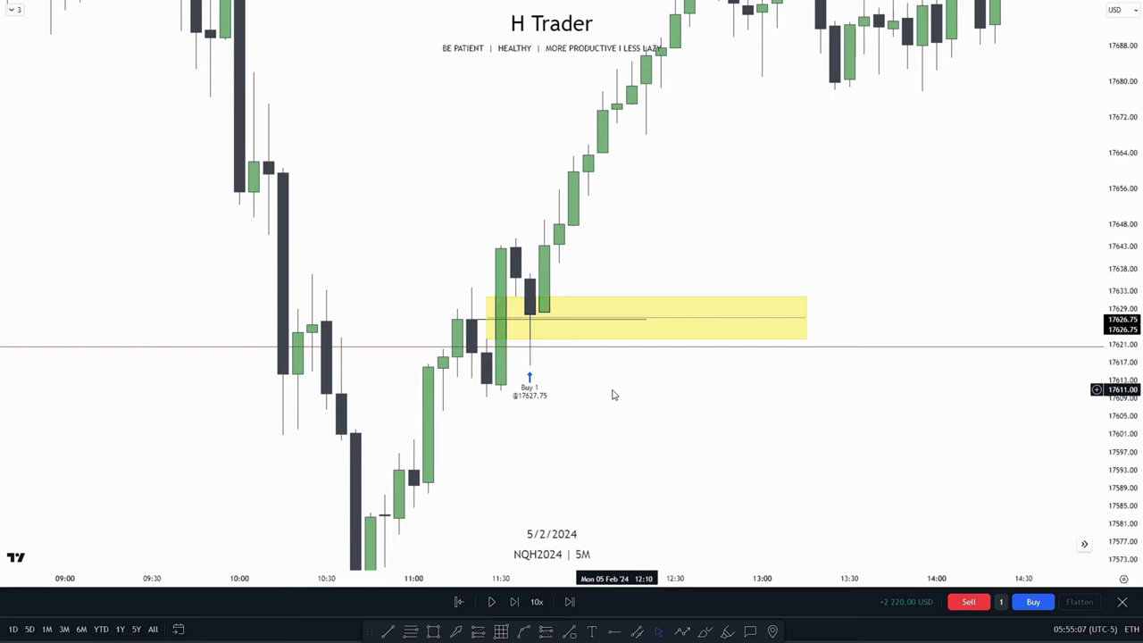
pyautogui.moveTo(590, 393); pyautogui.dragTo(575, 413)
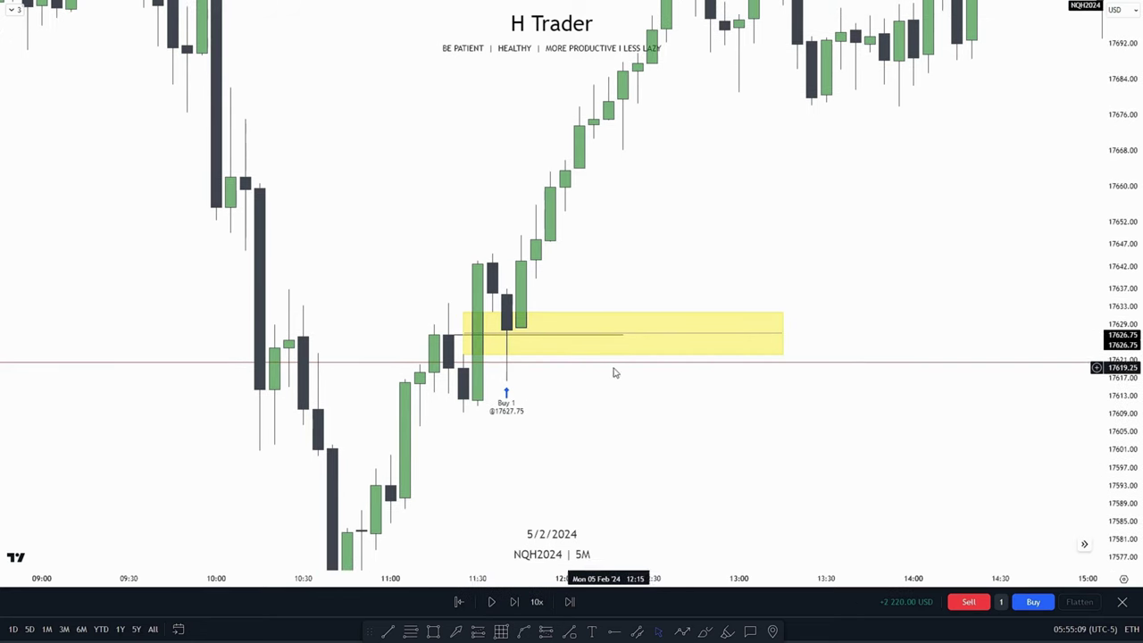